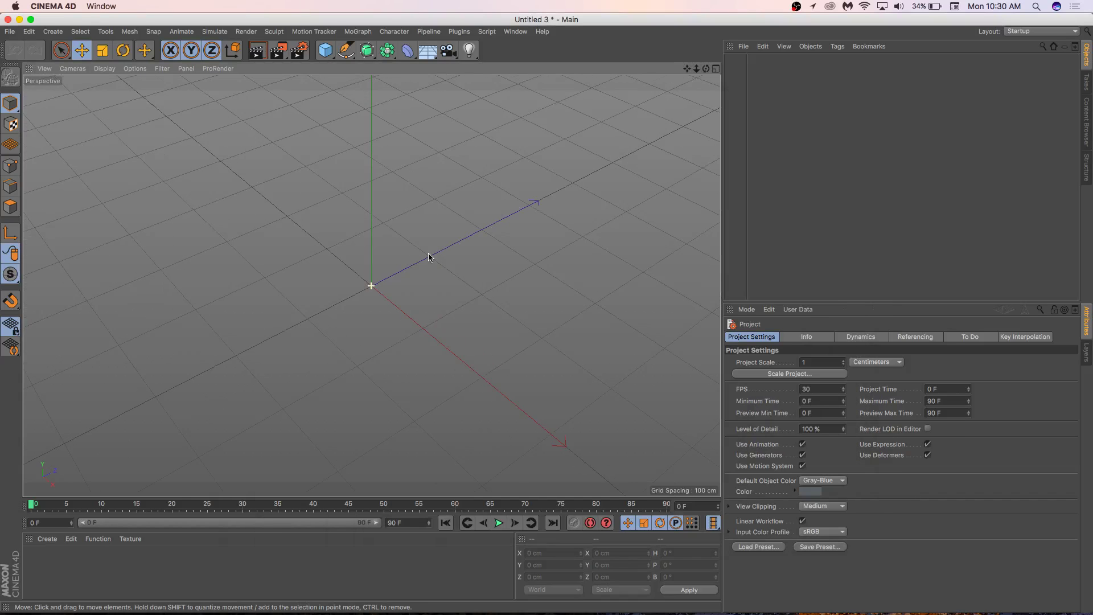
Step: Add a cube, inspect it from several angles, then delete it
{"action": "left_click_drag", "start_coordinate": [345, 295], "coordinate": [278, 210], "text": "alt"}
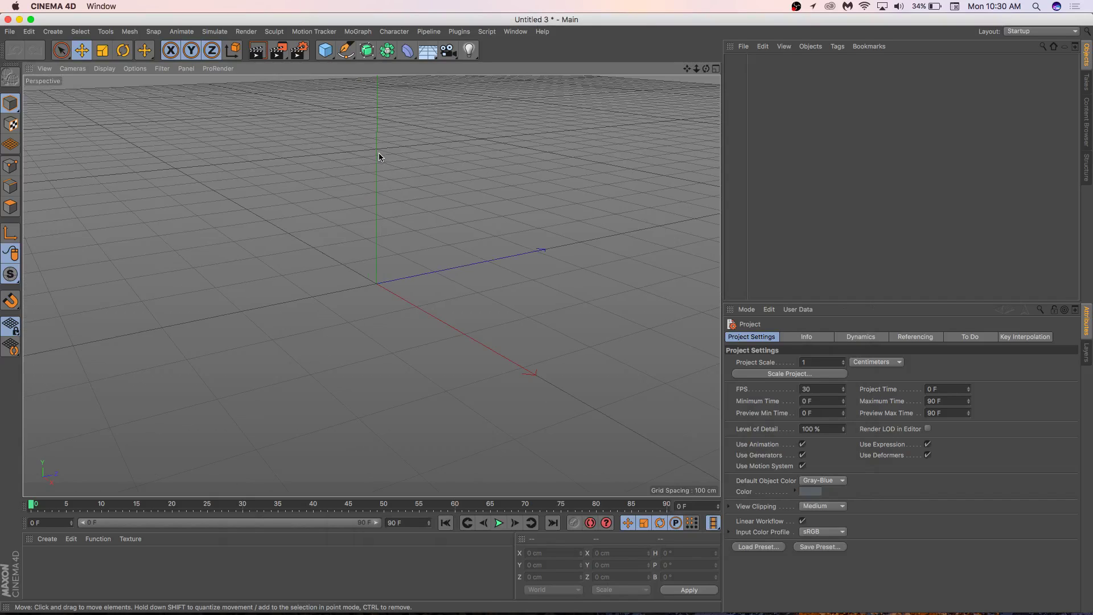
{"action": "left_click", "coordinate": [325, 52]}
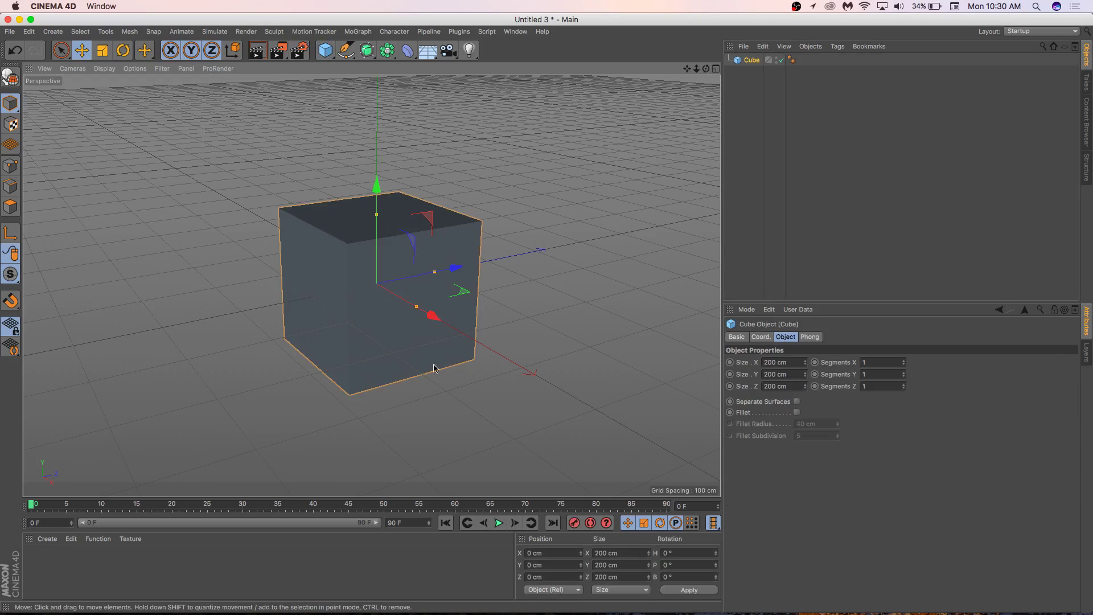
{"action": "left_click_drag", "start_coordinate": [435, 395], "coordinate": [467, 375], "text": "alt"}
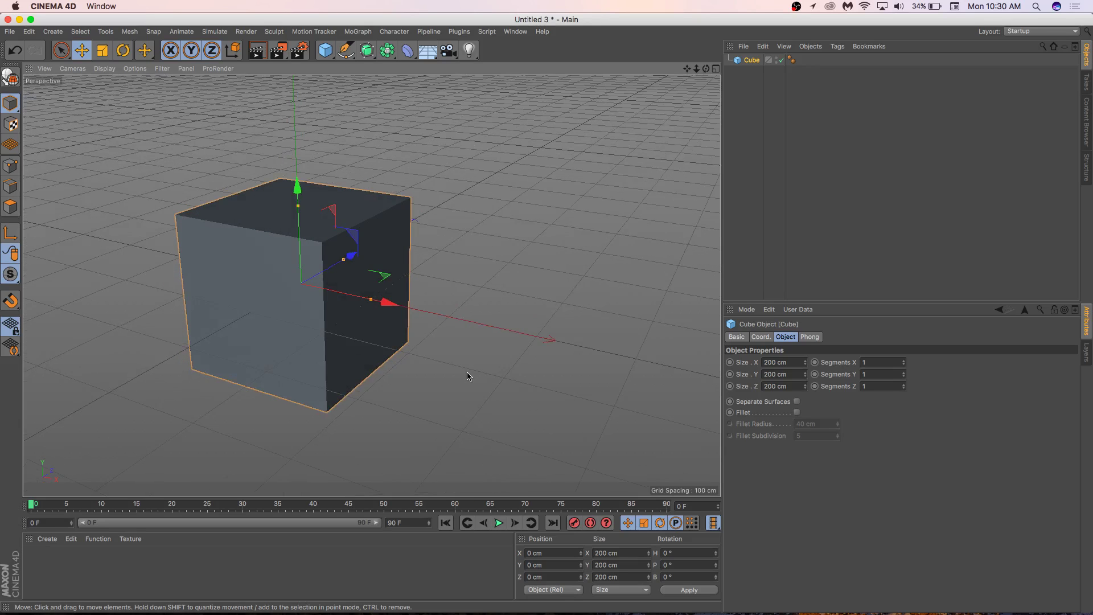
{"action": "left_click_drag", "start_coordinate": [439, 344], "coordinate": [434, 313], "text": "alt"}
{"action": "left_click", "coordinate": [325, 50]}
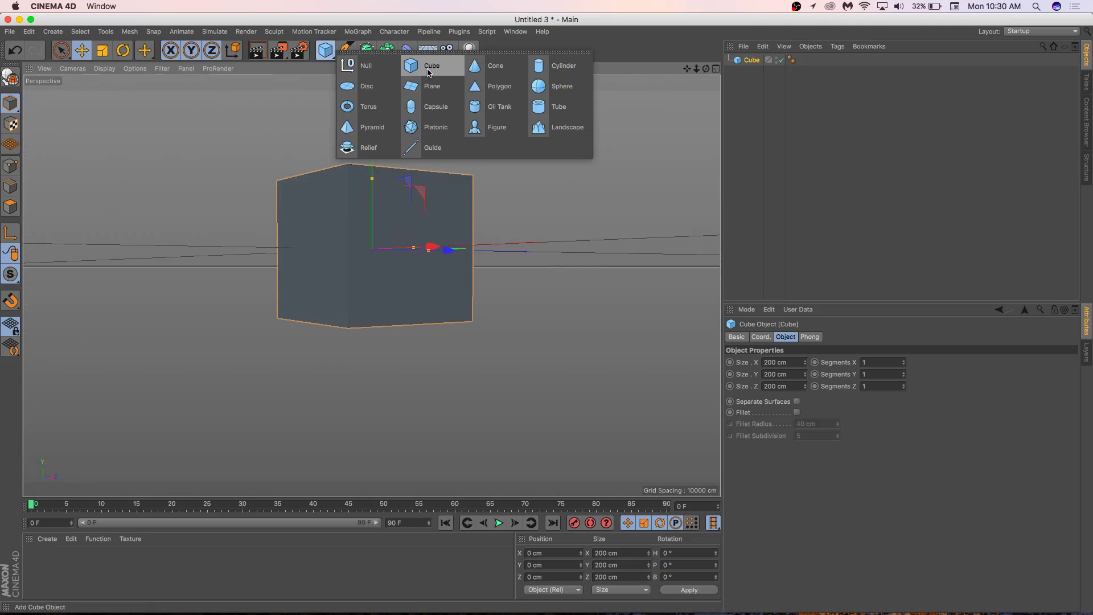
{"action": "left_click", "coordinate": [428, 72]}
{"action": "left_click_drag", "start_coordinate": [427, 90], "coordinate": [435, 221], "text": "alt"}
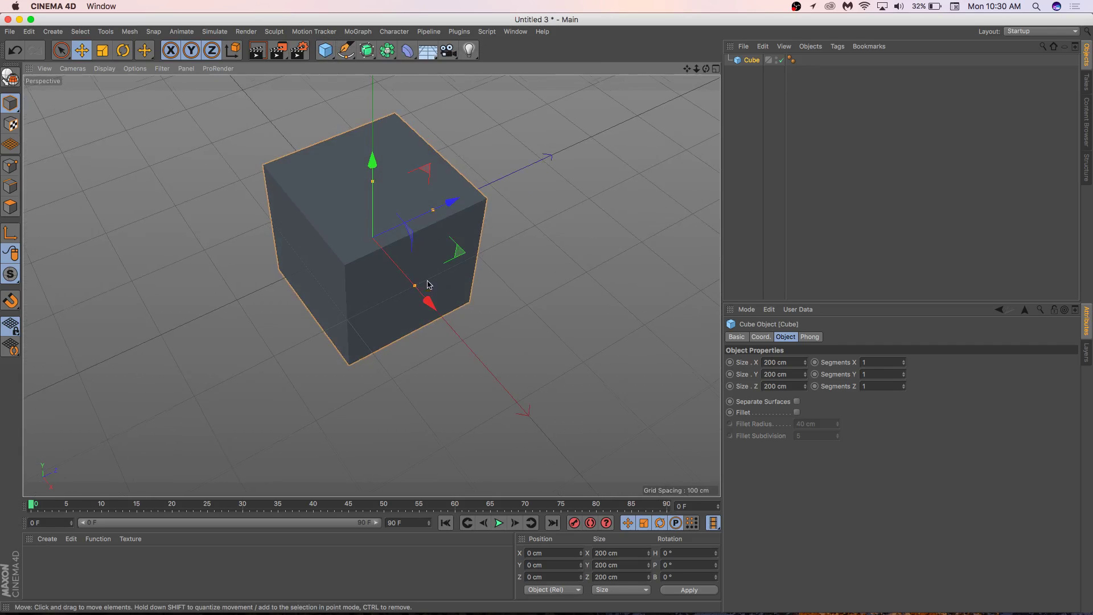
{"action": "left_click_drag", "start_coordinate": [428, 285], "coordinate": [433, 227], "text": "alt"}
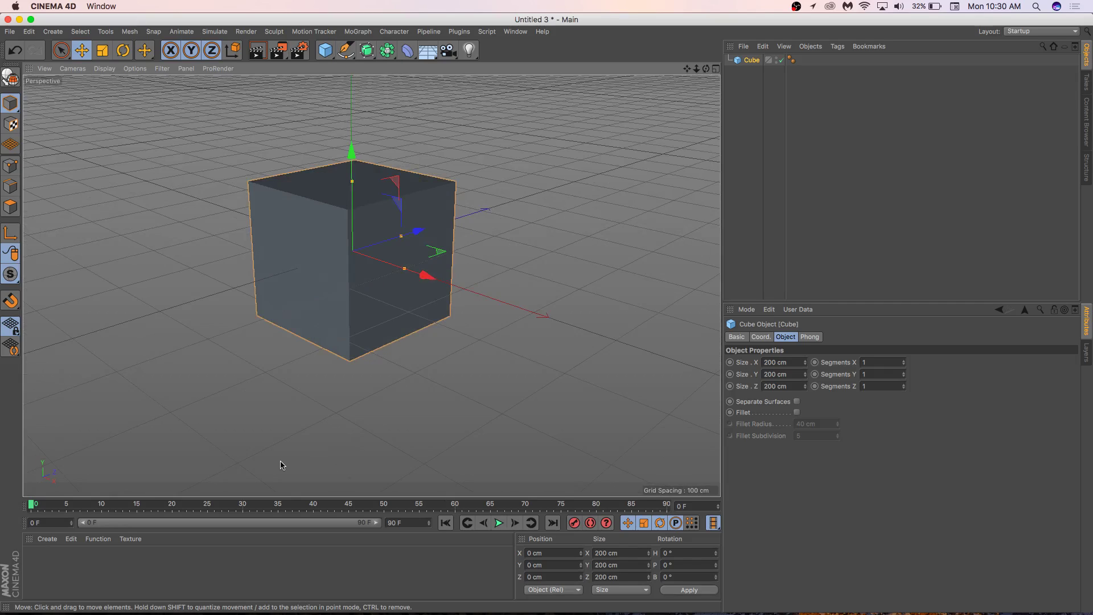
{"action": "left_click", "coordinate": [496, 340]}
{"action": "left_click", "coordinate": [371, 337]}
{"action": "key", "text": "Delete"}
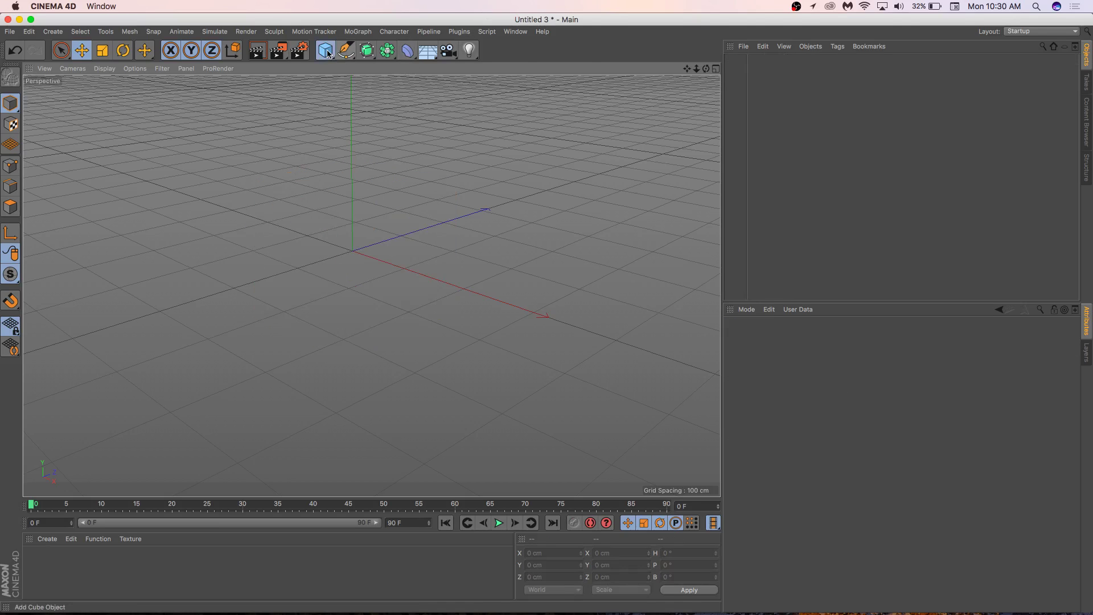
Step: Add a cylinder and enlarge it to 112.6 cm radius and 228.9 cm height
{"action": "left_click_drag", "start_coordinate": [325, 50], "coordinate": [557, 66]}
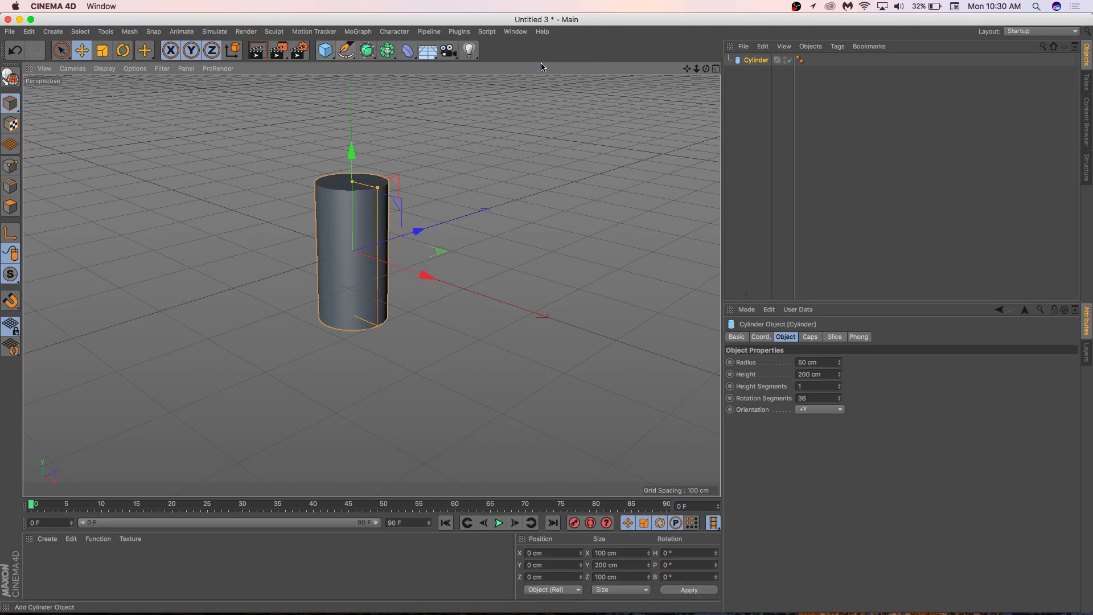
{"action": "left_click_drag", "start_coordinate": [386, 309], "coordinate": [428, 193], "text": "alt"}
{"action": "mouse_move", "coordinate": [331, 169]}
{"action": "left_mouse_down"}
{"action": "mouse_move", "coordinate": [331, 140]}
{"action": "mouse_move", "coordinate": [331, 153]}
{"action": "left_mouse_up"}
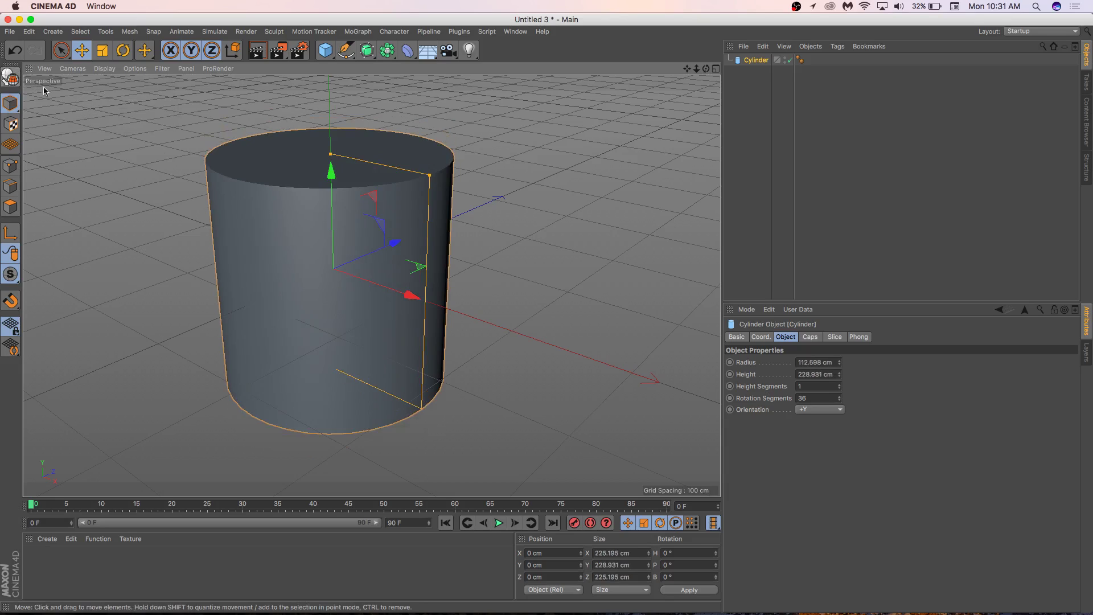
{"action": "left_click", "coordinate": [80, 179]}
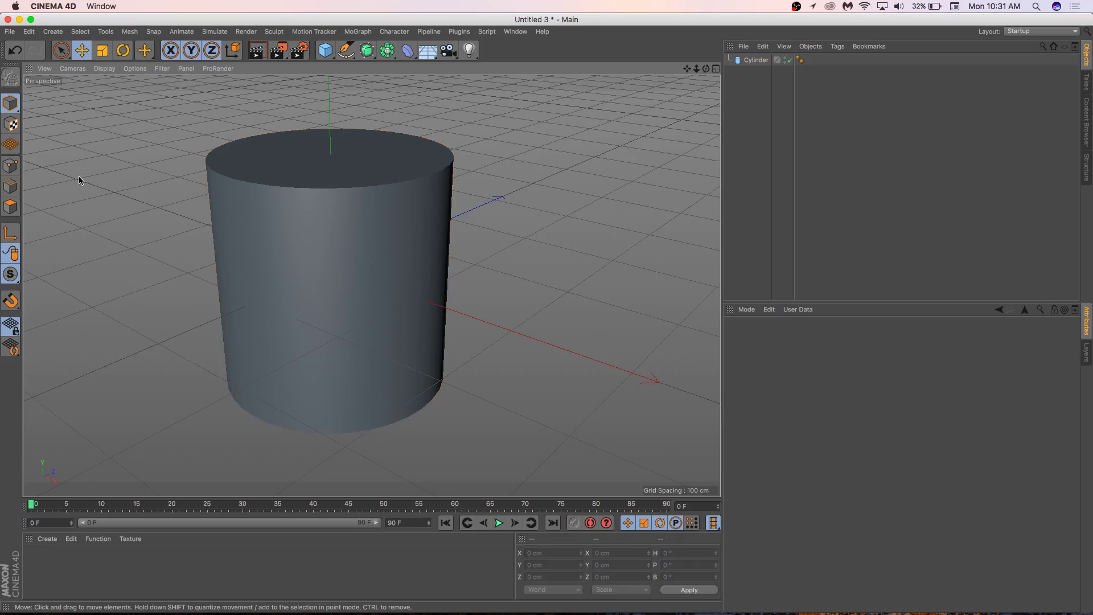
Step: Add an omni light at X −8.283 cm inside the cylinder and enlarge the lower panels
{"action": "left_click", "coordinate": [473, 56]}
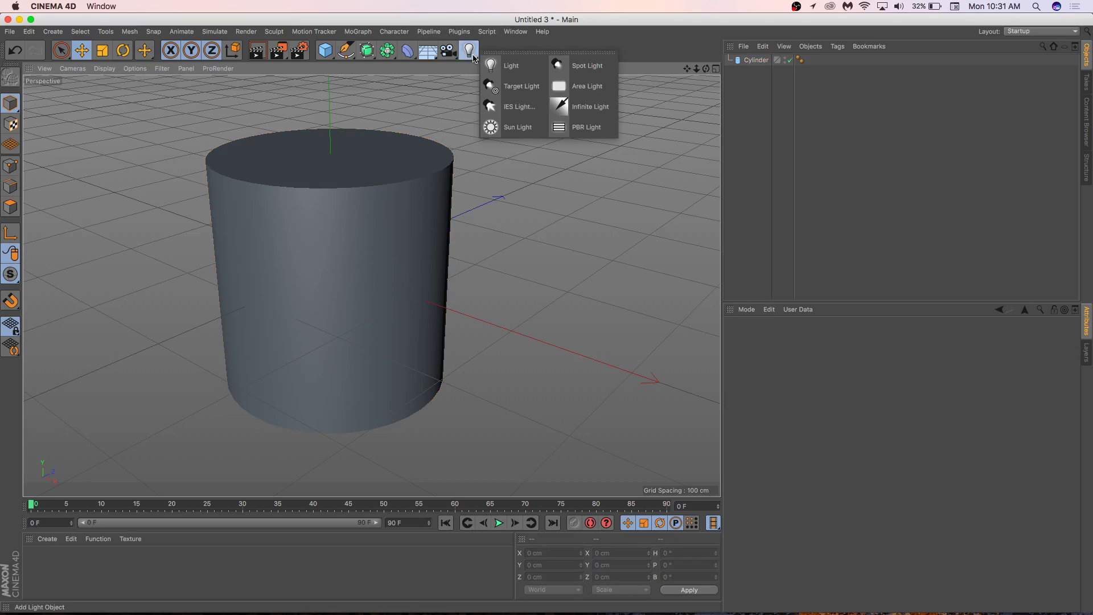
{"action": "left_click", "coordinate": [516, 68]}
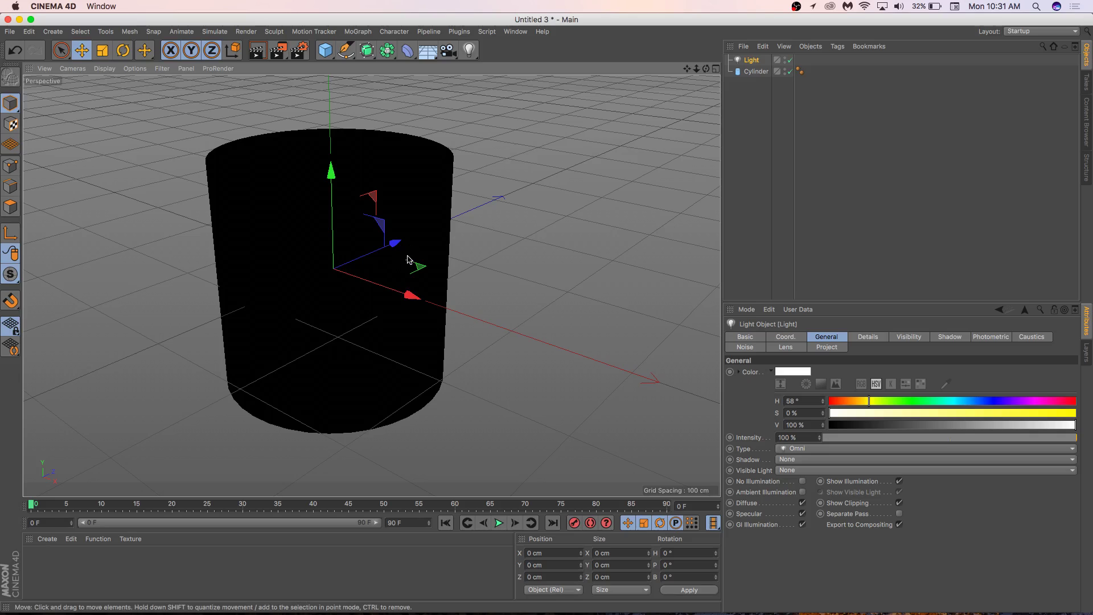
{"action": "mouse_move", "coordinate": [386, 288]}
{"action": "left_mouse_down"}
{"action": "mouse_move", "coordinate": [625, 431]}
{"action": "mouse_move", "coordinate": [399, 371]}
{"action": "mouse_move", "coordinate": [734, 398]}
{"action": "mouse_move", "coordinate": [401, 373]}
{"action": "mouse_move", "coordinate": [685, 380]}
{"action": "mouse_move", "coordinate": [393, 302]}
{"action": "left_mouse_up"}
{"action": "key", "text": "space"}
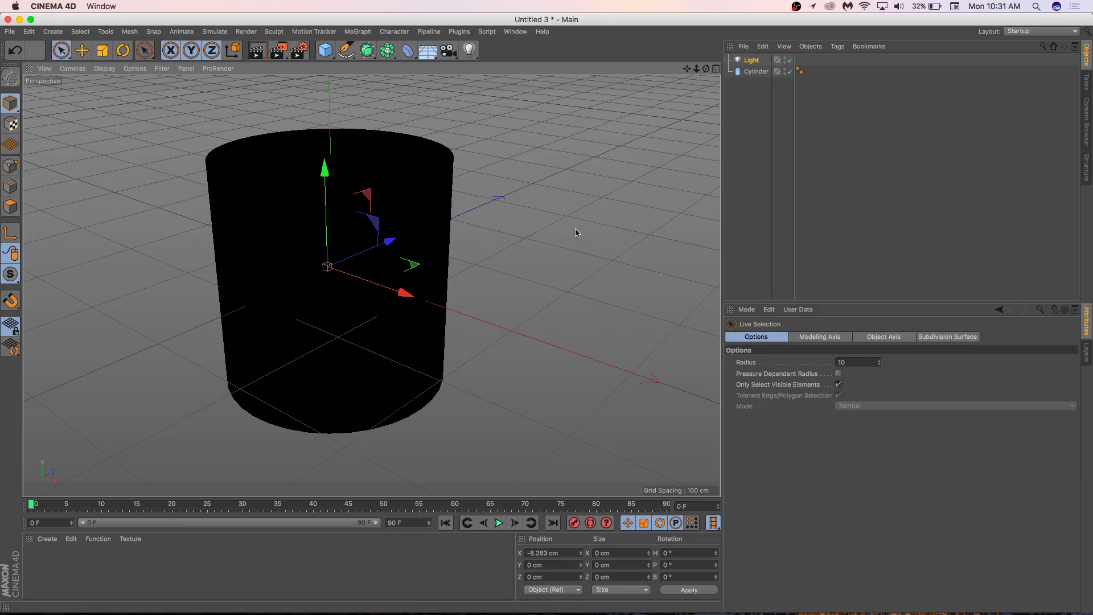
{"action": "left_click", "coordinate": [575, 230]}
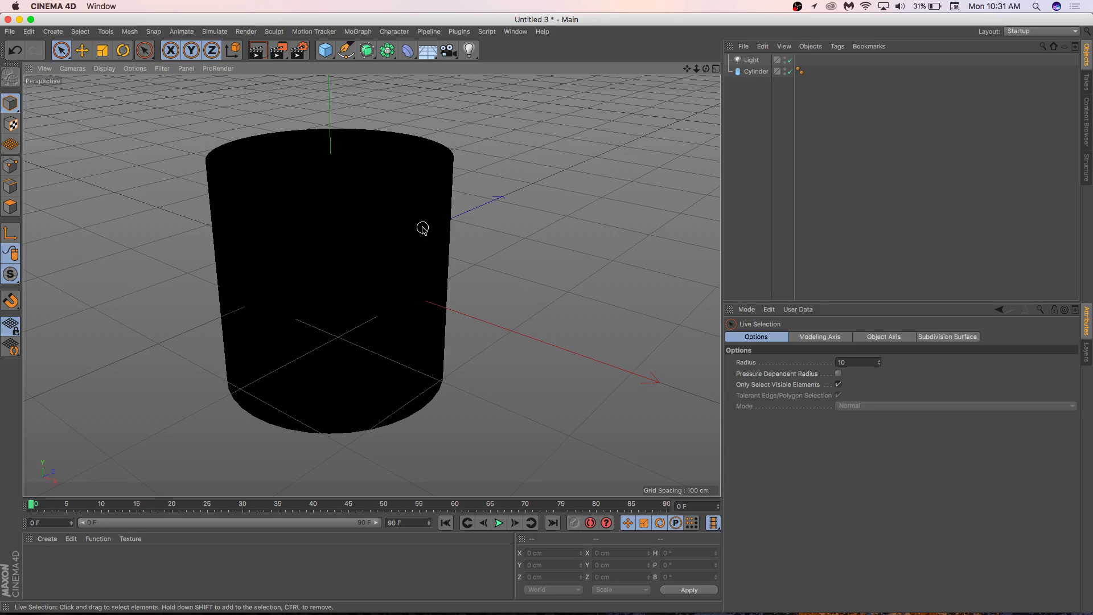
{"action": "left_click", "coordinate": [752, 60]}
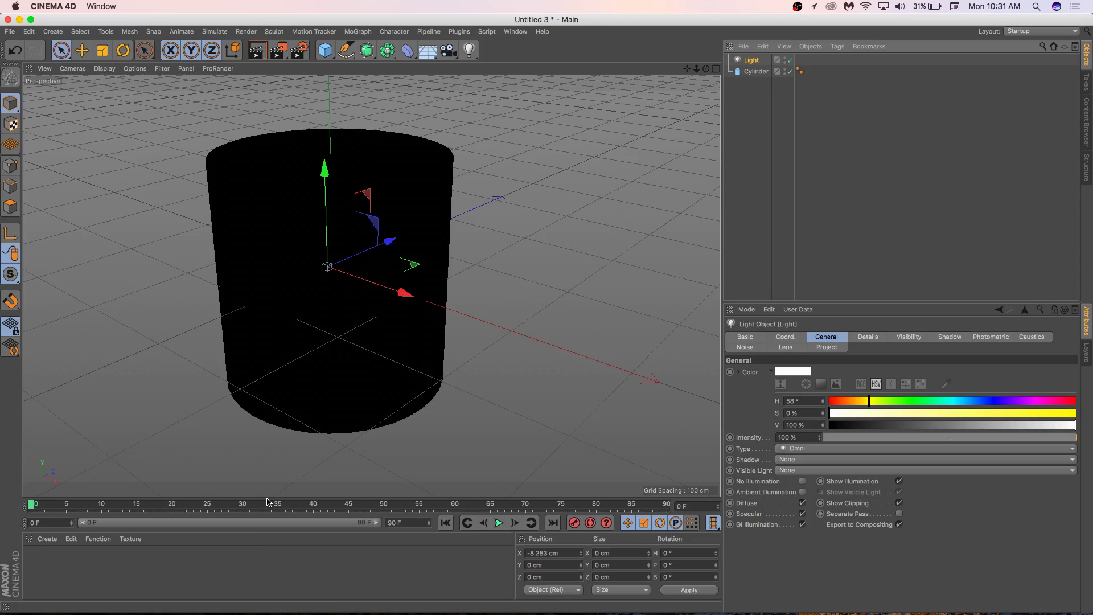
{"action": "left_click_drag", "start_coordinate": [268, 499], "coordinate": [267, 441]}
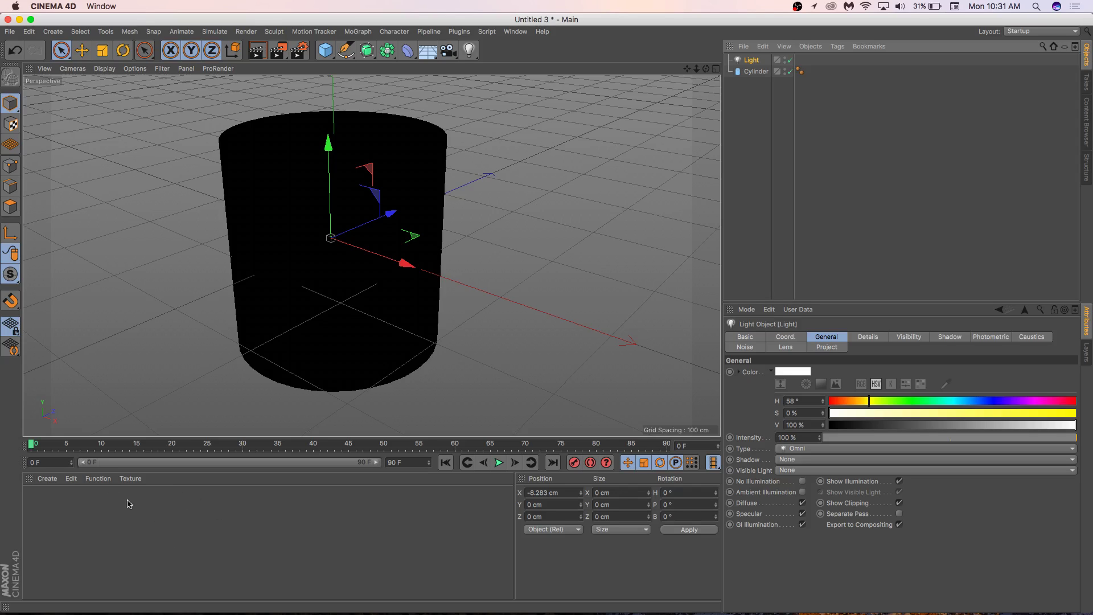
Step: Create a new standard material 'Mat' and enable its Transparency channel
{"action": "left_click", "coordinate": [46, 479]}
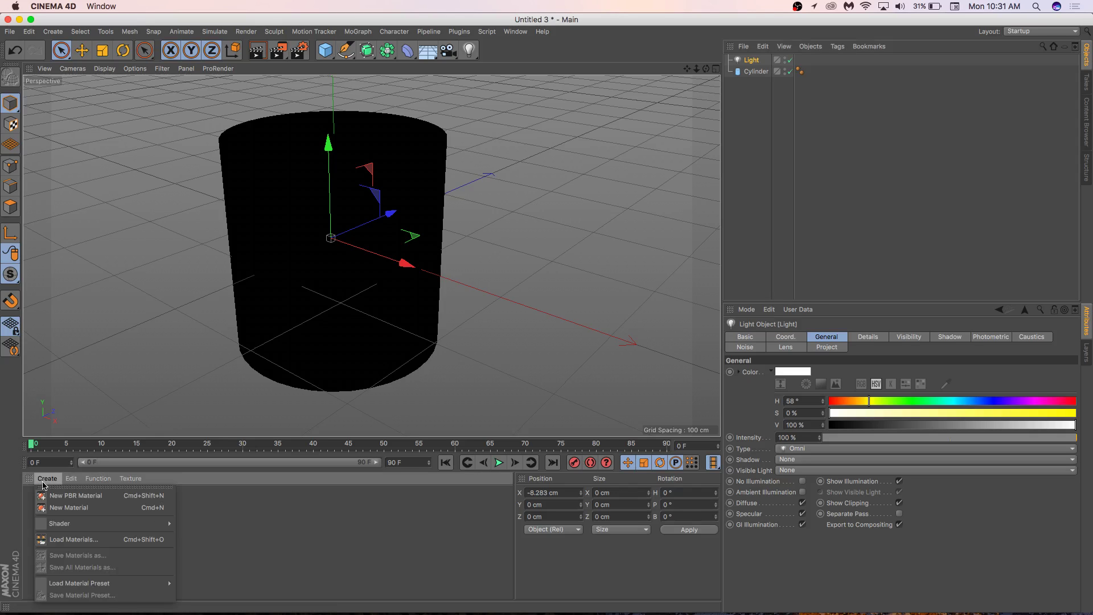
{"action": "left_click", "coordinate": [67, 508]}
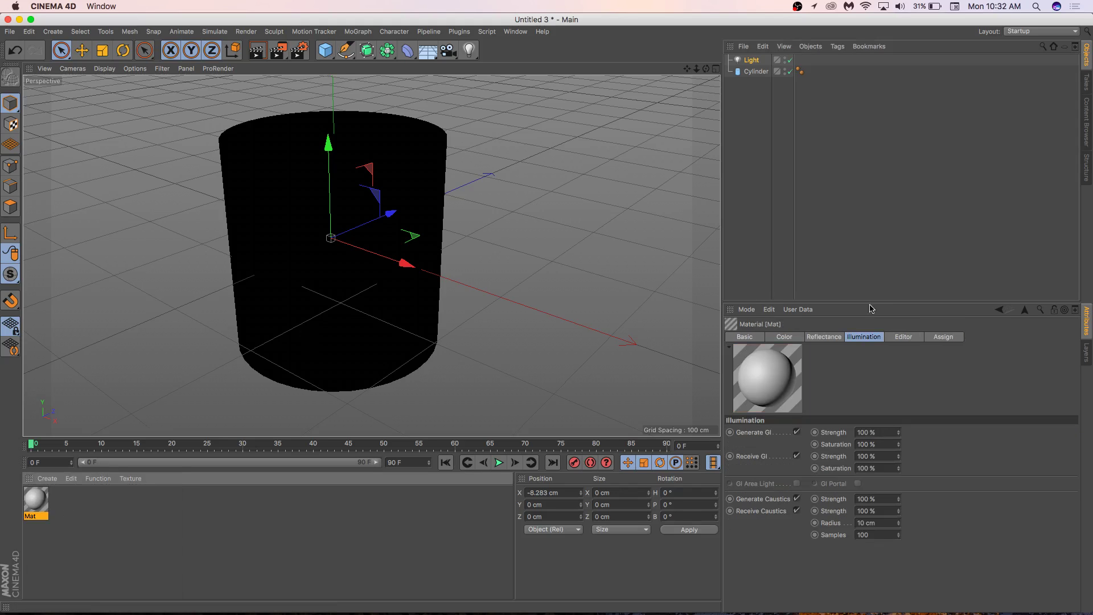
{"action": "left_click_drag", "start_coordinate": [873, 307], "coordinate": [873, 218]}
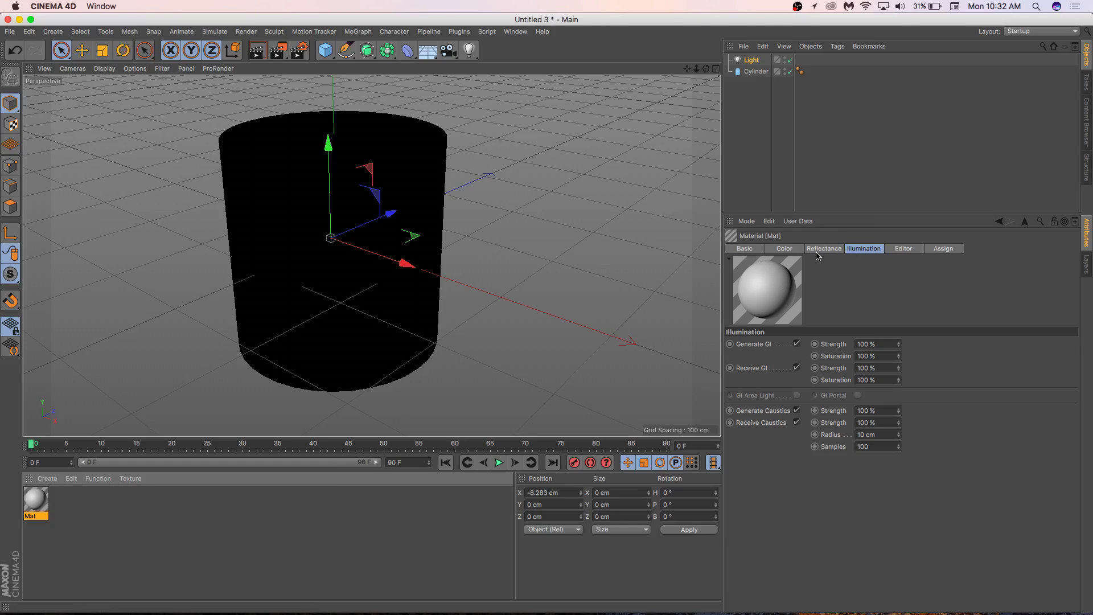
{"action": "left_click", "coordinate": [743, 249]}
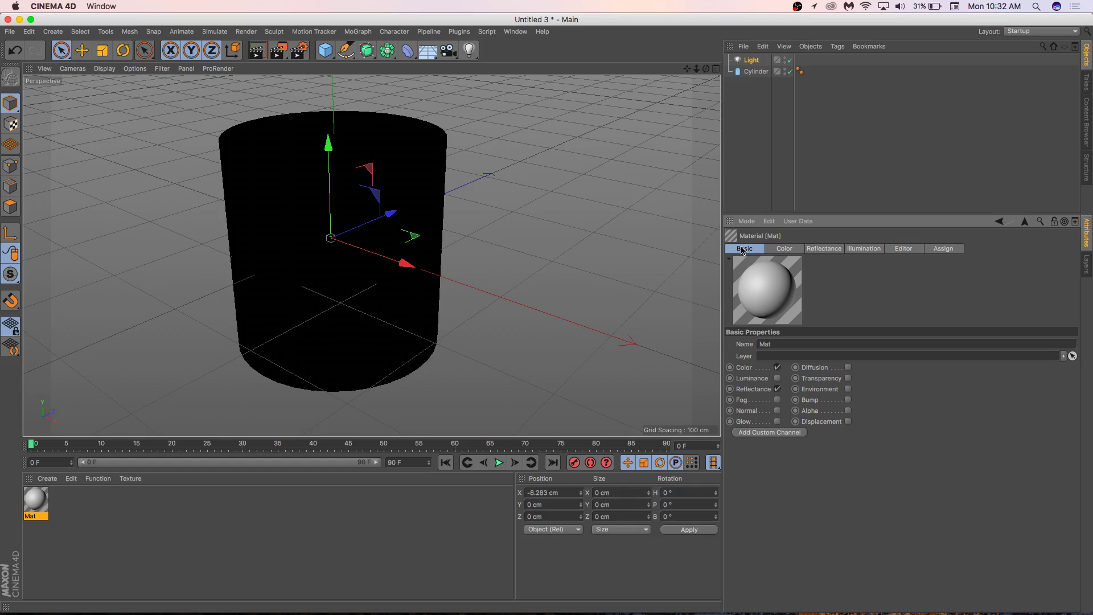
{"action": "left_click", "coordinate": [848, 379]}
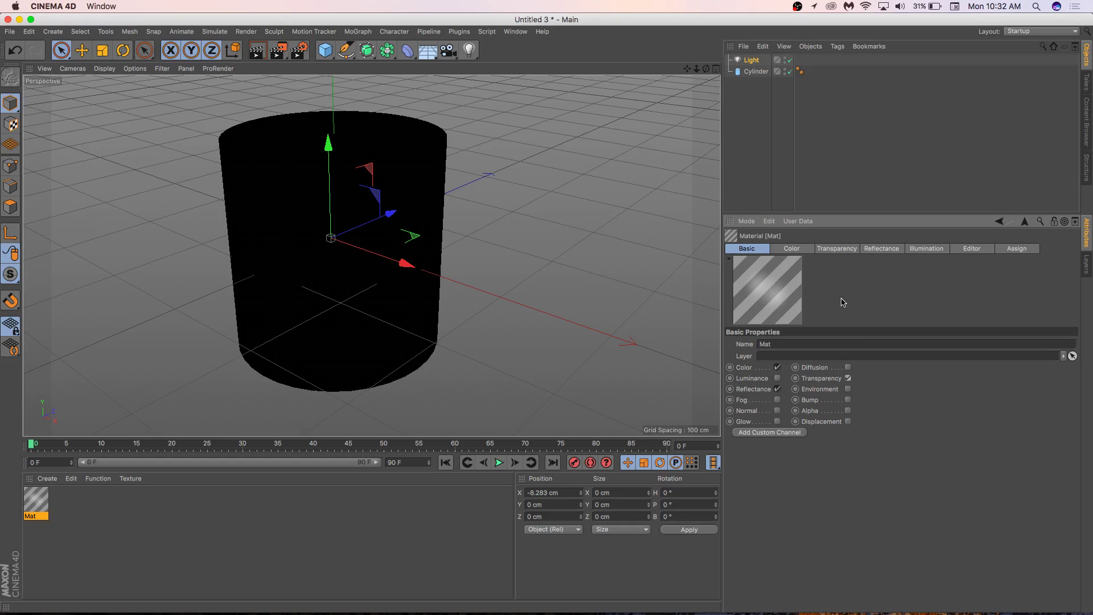
Step: Tint Mat's transparency pale yellow (hue 60°, low saturation) and slightly lower its brightness
{"action": "left_click", "coordinate": [836, 250]}
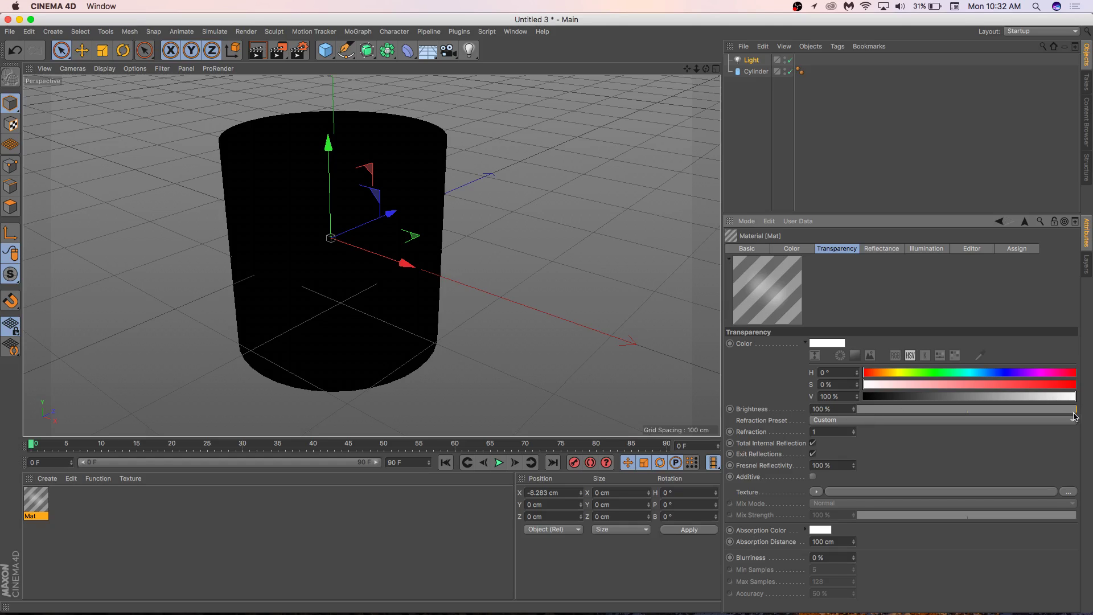
{"action": "left_click_drag", "start_coordinate": [1075, 410], "coordinate": [1046, 414]}
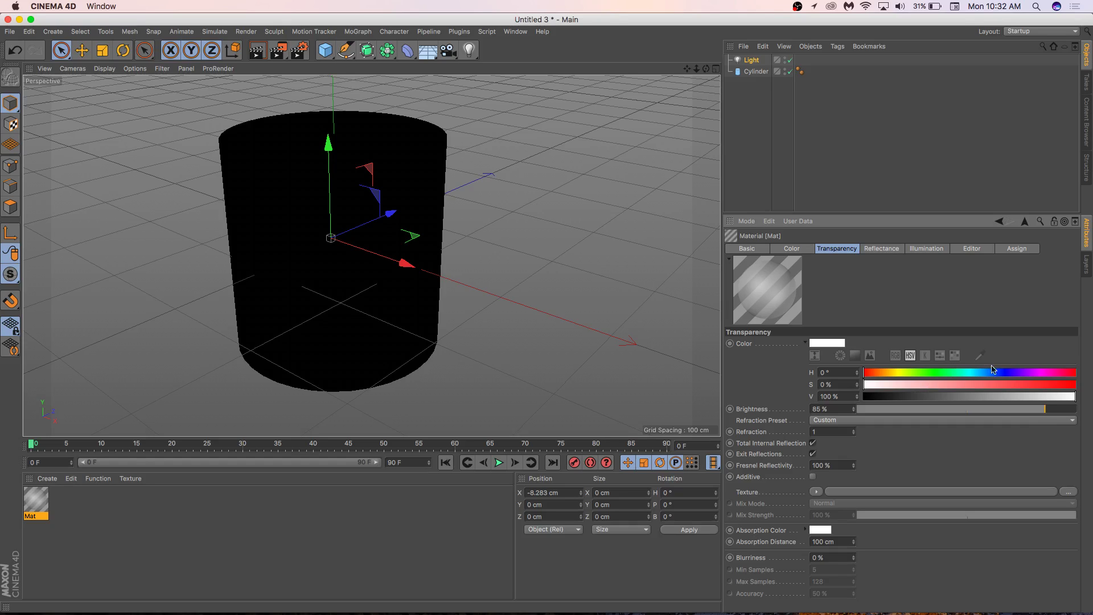
{"action": "left_click", "coordinate": [898, 372]}
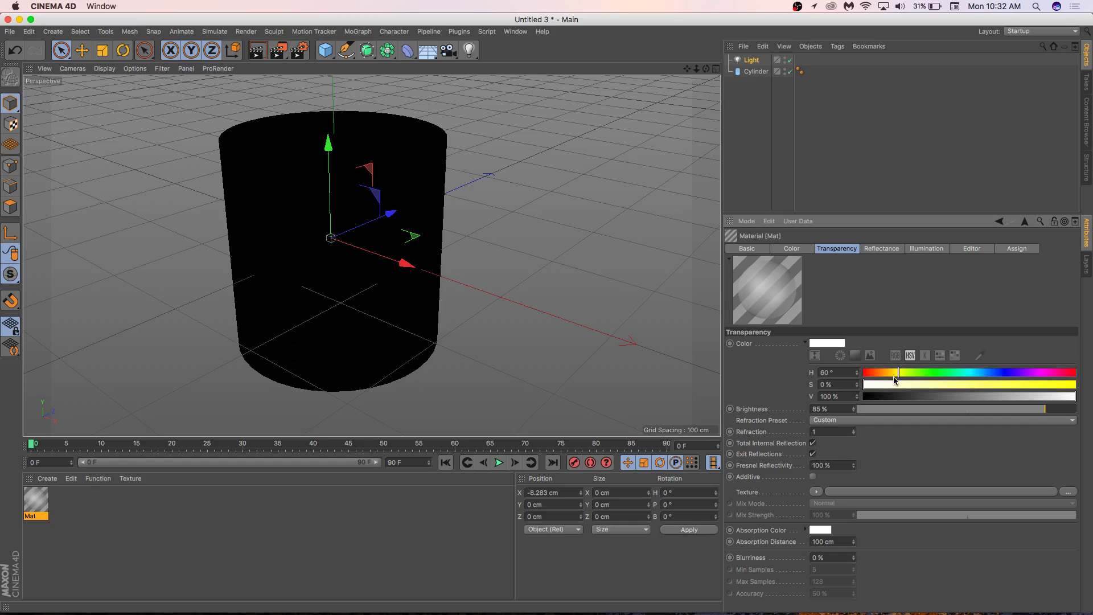
{"action": "left_click", "coordinate": [889, 384]}
{"action": "left_click", "coordinate": [887, 386]}
{"action": "left_click", "coordinate": [879, 385]}
Step: Apply the Water (Ice) refraction preset, set brightness to about 90% and blurriness to 0%
{"action": "left_click", "coordinate": [831, 420]}
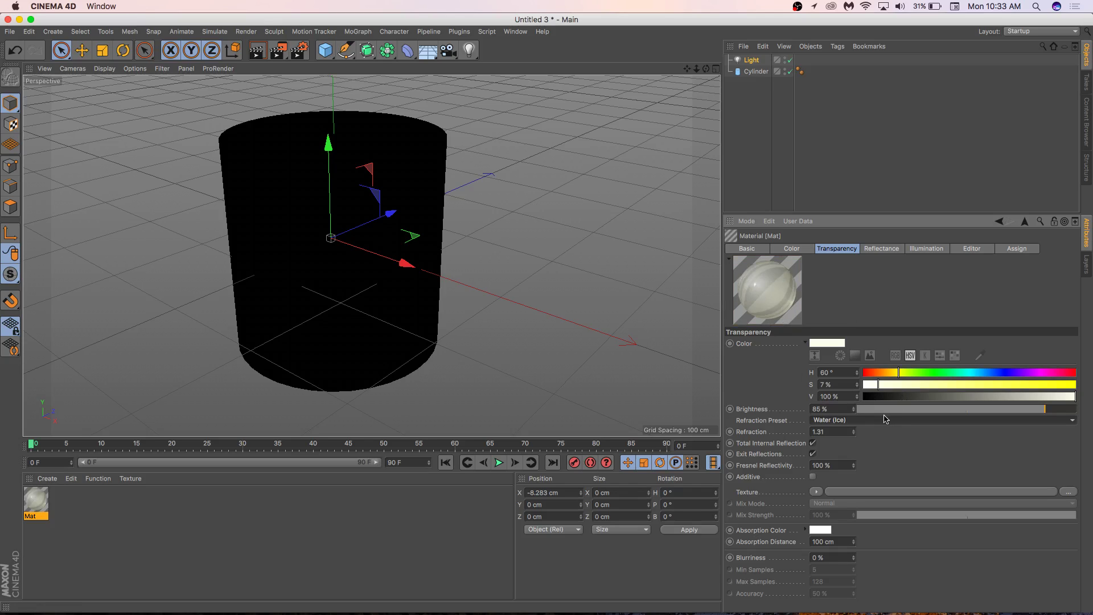
{"action": "left_click_drag", "start_coordinate": [1045, 414], "coordinate": [1053, 415]}
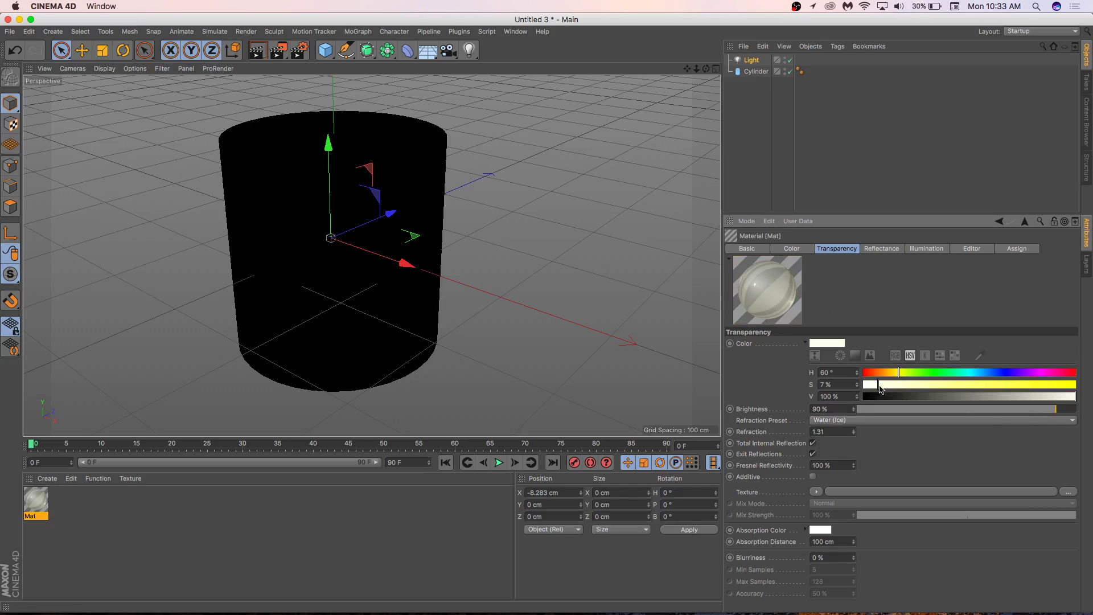
{"action": "left_click_drag", "start_coordinate": [878, 385], "coordinate": [881, 387]}
{"action": "left_click_drag", "start_coordinate": [853, 558], "coordinate": [853, 541]}
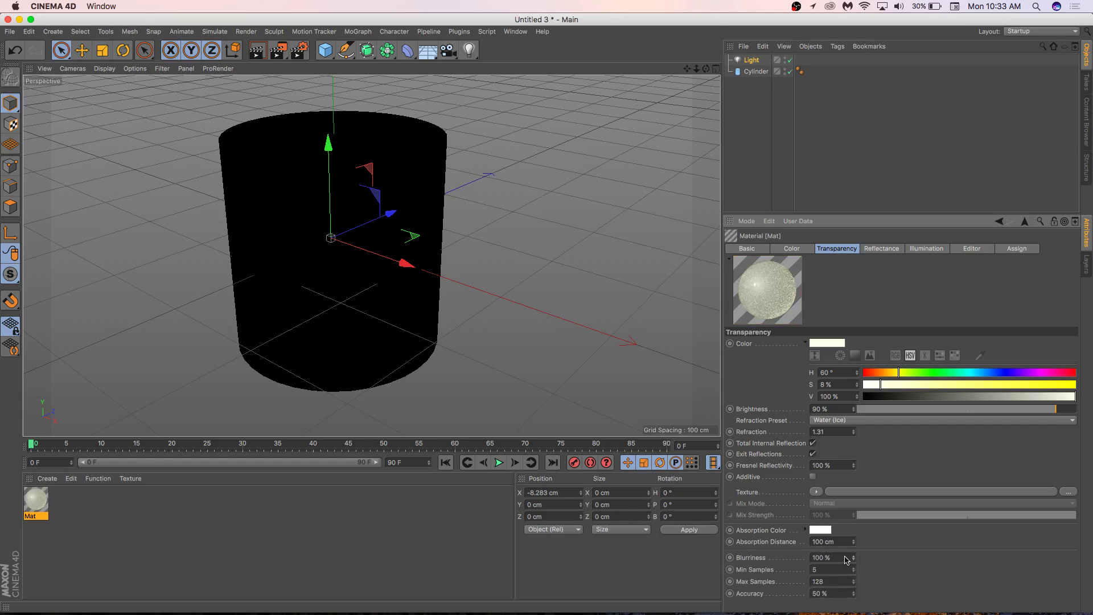
{"action": "left_click_drag", "start_coordinate": [853, 558], "coordinate": [853, 587]}
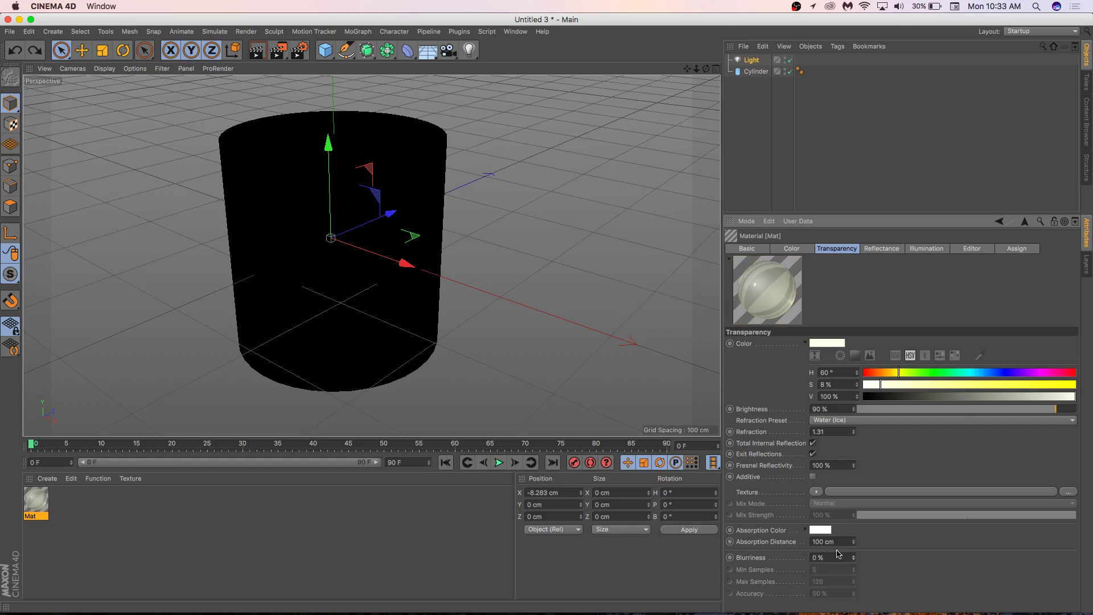
Step: Lower Mat's Default Specular layer to 79%, then review the Illumination and Color settings
{"action": "left_click", "coordinate": [872, 249]}
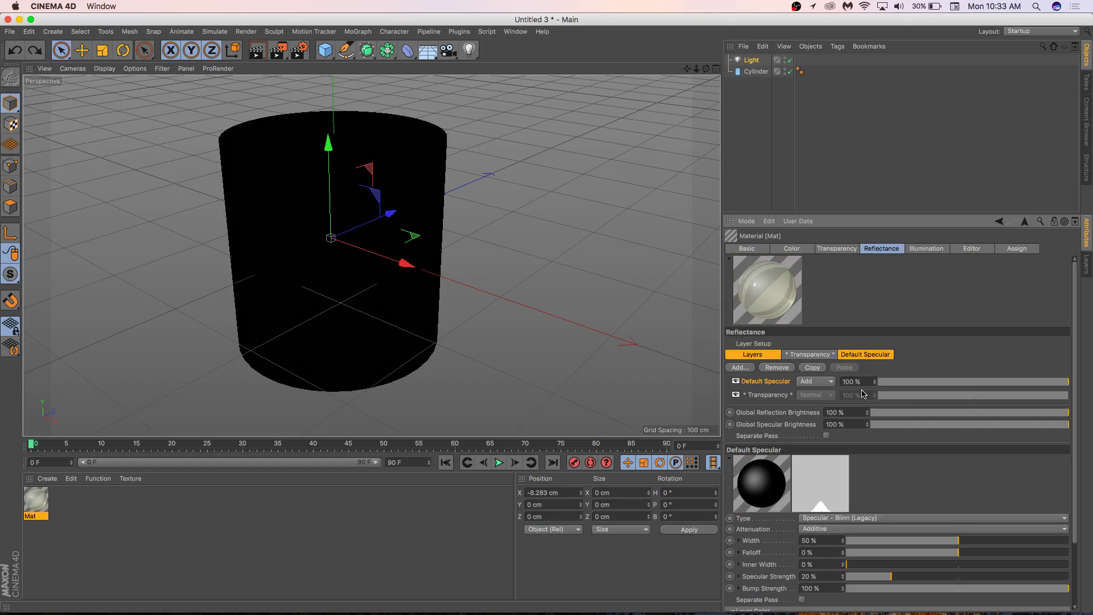
{"action": "left_click_drag", "start_coordinate": [875, 385], "coordinate": [875, 398]}
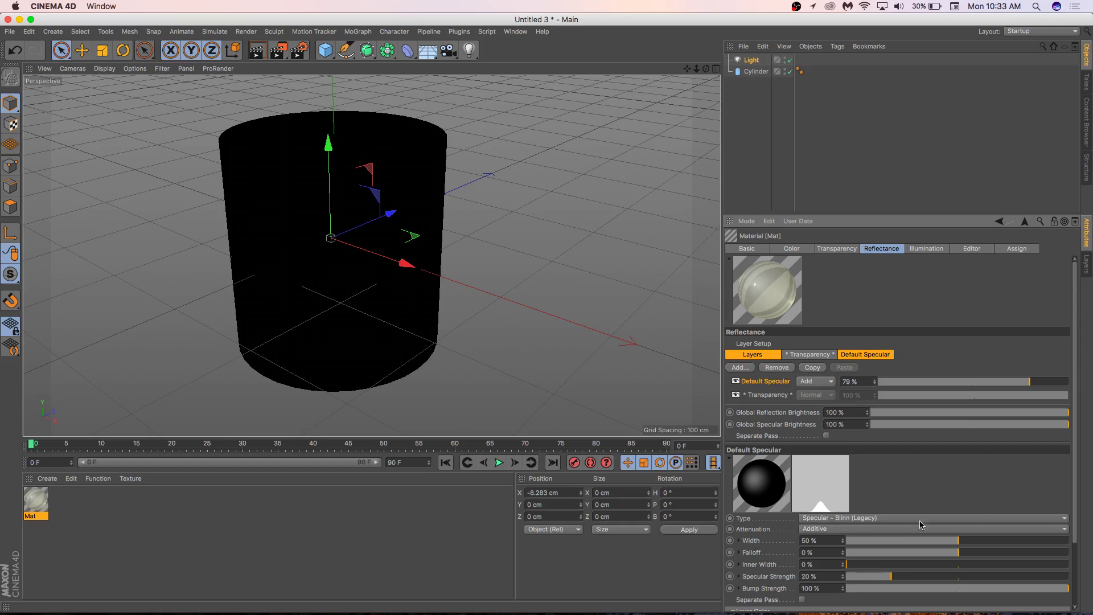
{"action": "left_click", "coordinate": [927, 249]}
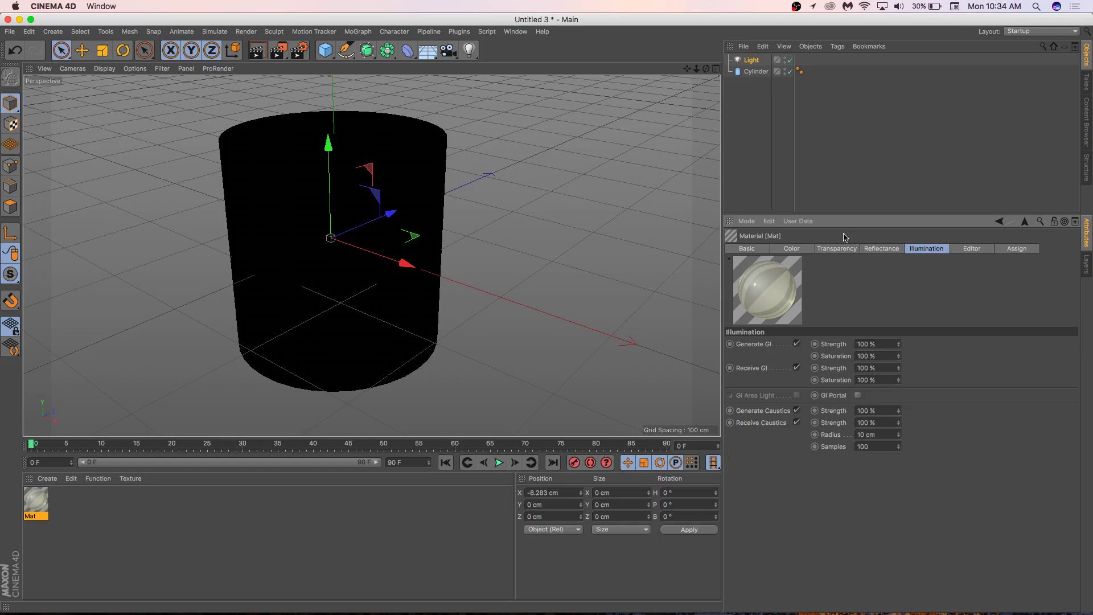
{"action": "left_click", "coordinate": [800, 249]}
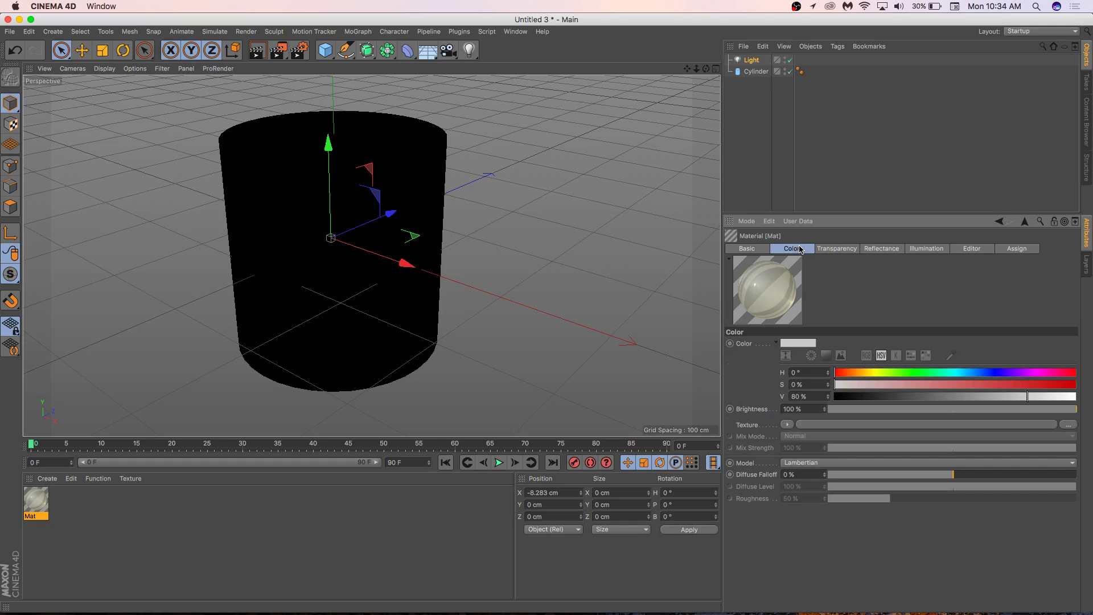
{"action": "left_click", "coordinate": [81, 560]}
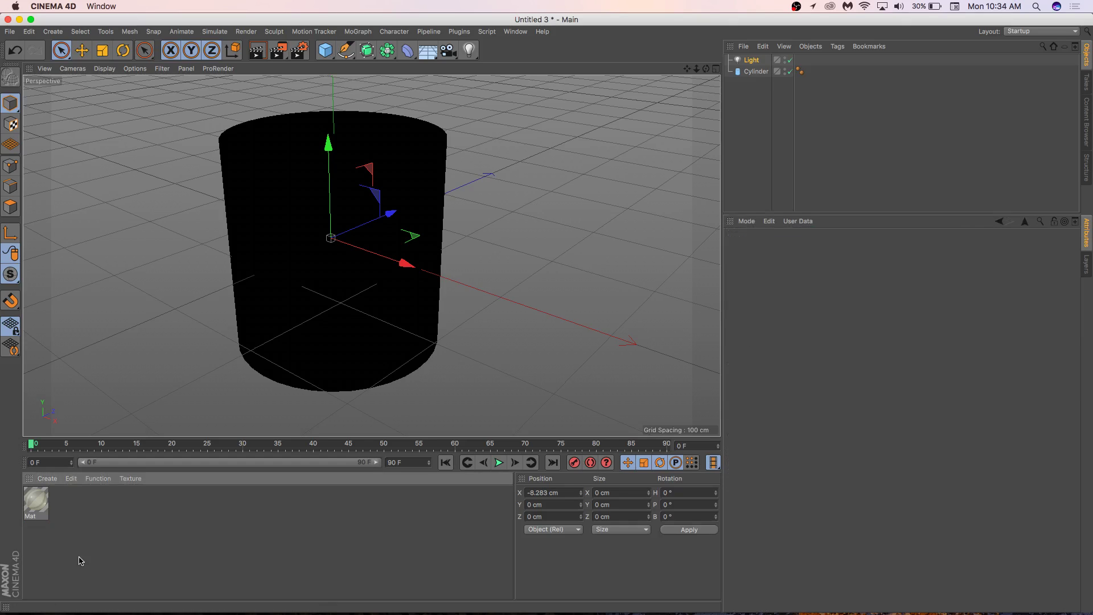
{"action": "left_click", "coordinate": [36, 501]}
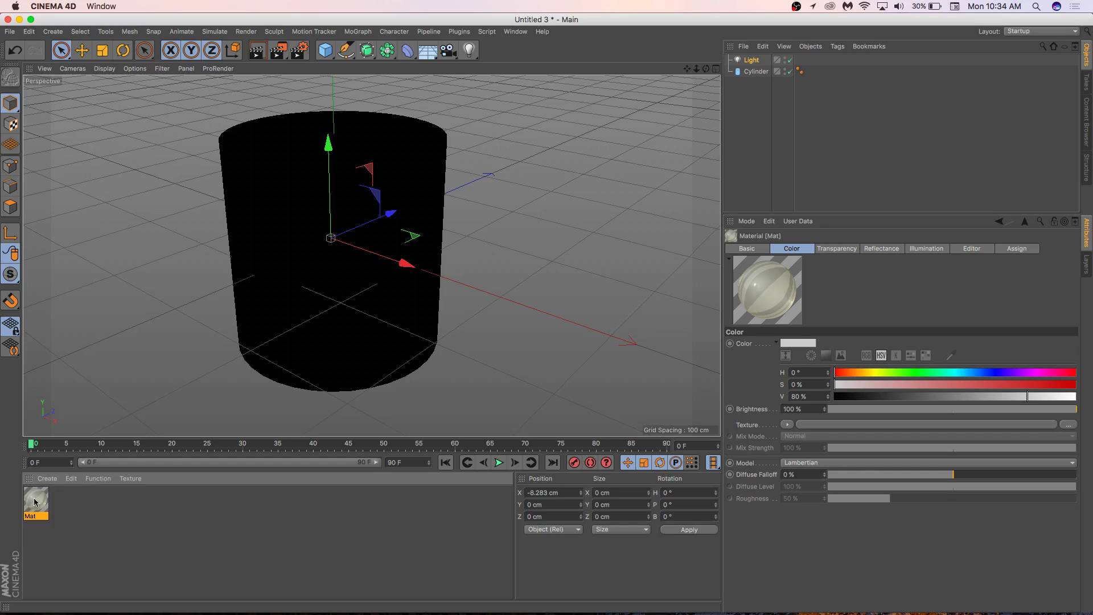
Step: Put Mat on the cylinder and preview its glass-like look in viewport renders from two angles
{"action": "left_click_drag", "start_coordinate": [35, 501], "coordinate": [317, 271]}
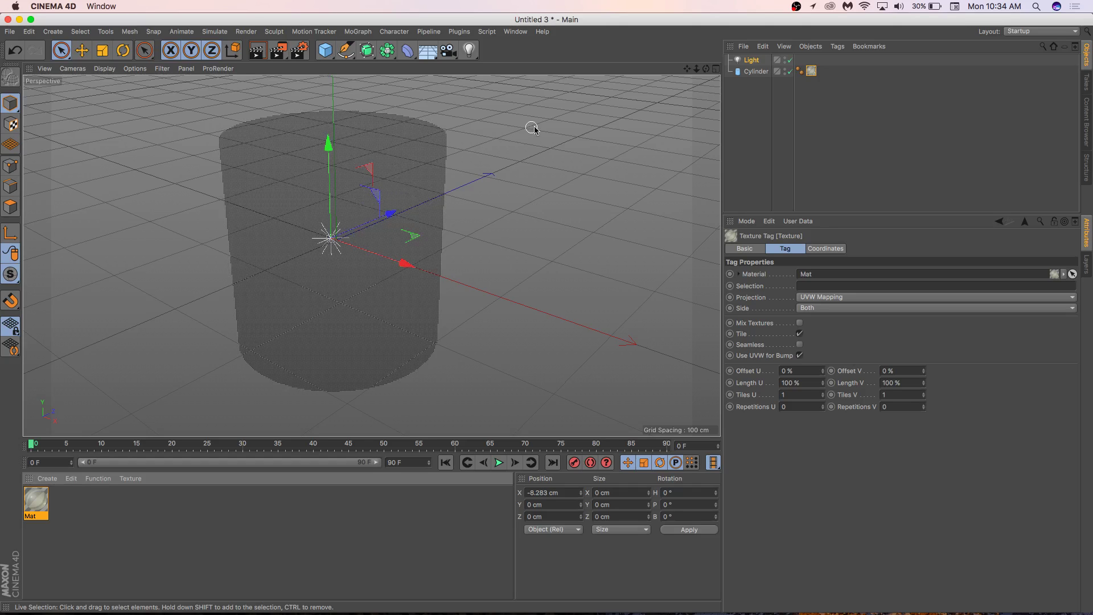
{"action": "left_click", "coordinate": [257, 52]}
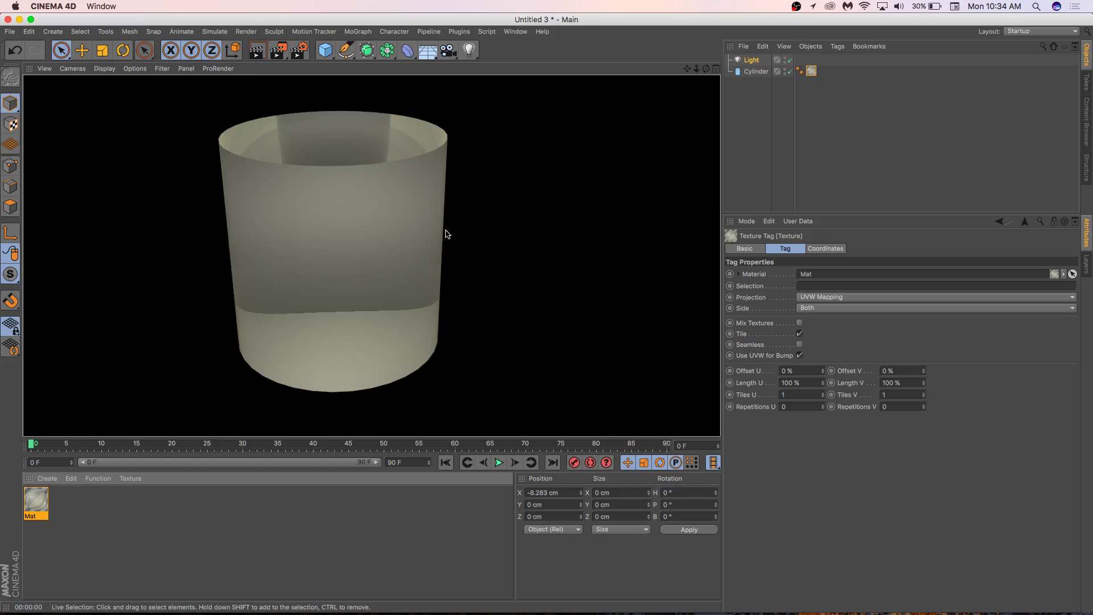
{"action": "left_click_drag", "start_coordinate": [444, 233], "coordinate": [416, 282], "text": "alt"}
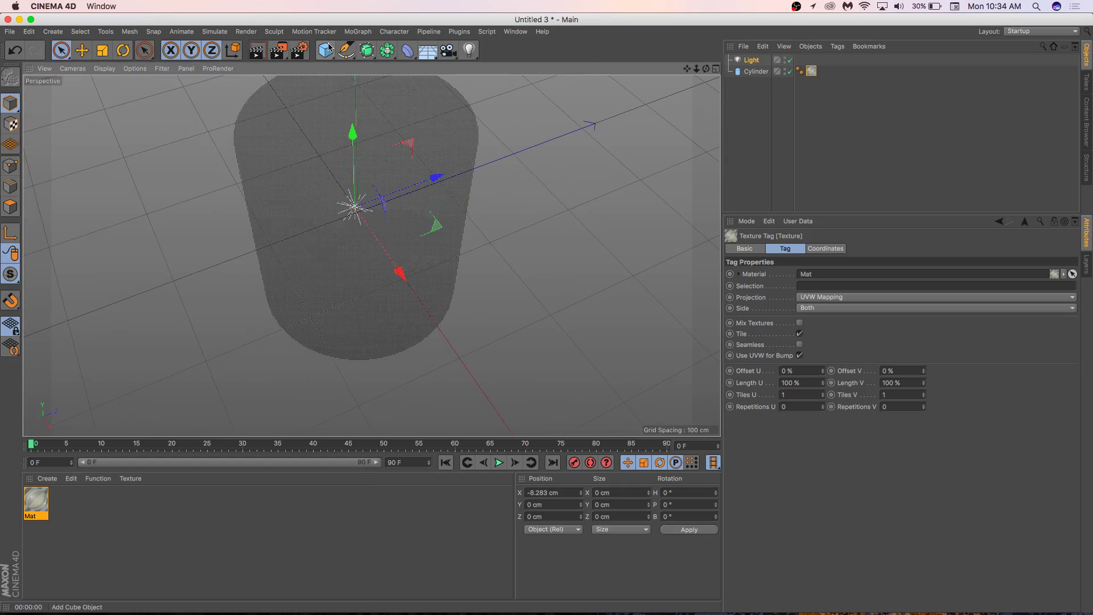
{"action": "left_click", "coordinate": [257, 50]}
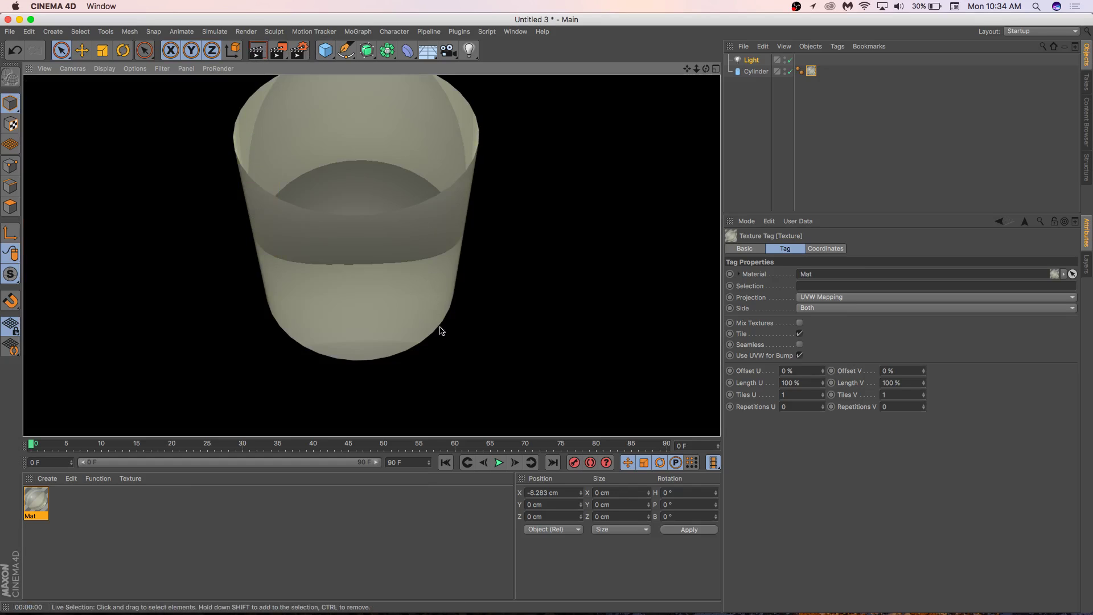
{"action": "left_click_drag", "start_coordinate": [439, 324], "coordinate": [444, 285], "text": "alt"}
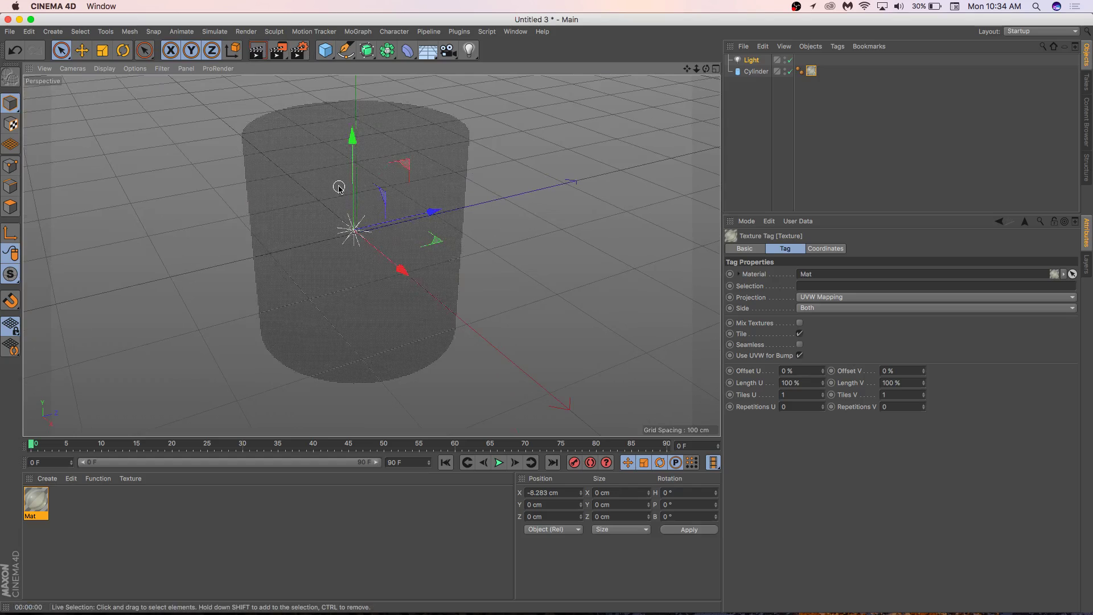
Step: Add a 200 cm cube at X −337.422 cm, Z 158.711 cm and render a preview
{"action": "left_click", "coordinate": [325, 54]}
{"action": "left_click", "coordinate": [421, 65]}
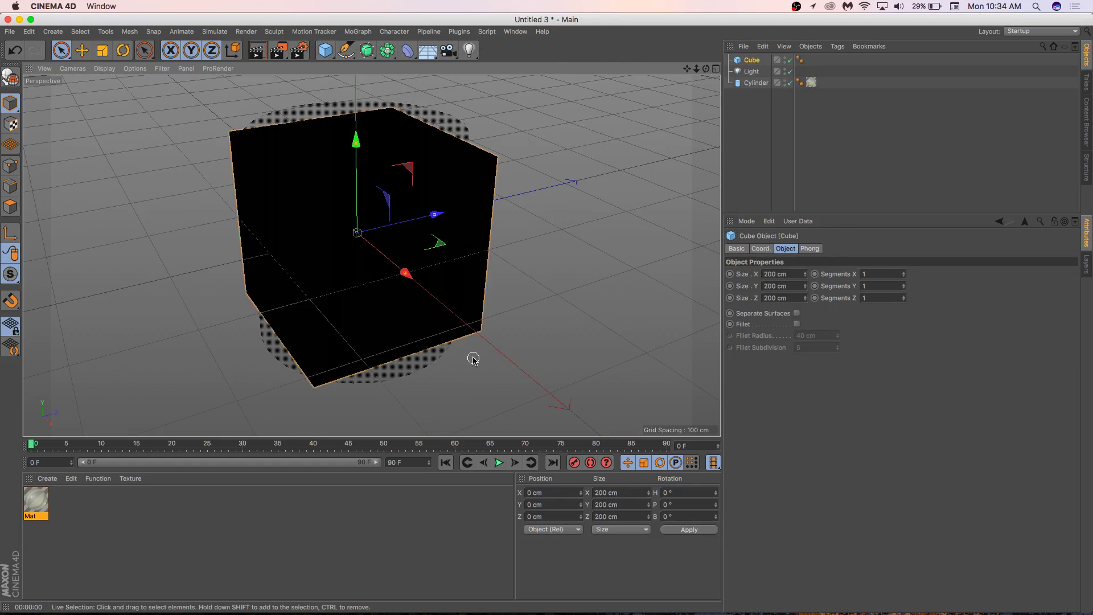
{"action": "left_click_drag", "start_coordinate": [405, 271], "coordinate": [277, 179]}
{"action": "left_click_drag", "start_coordinate": [333, 131], "coordinate": [444, 267]}
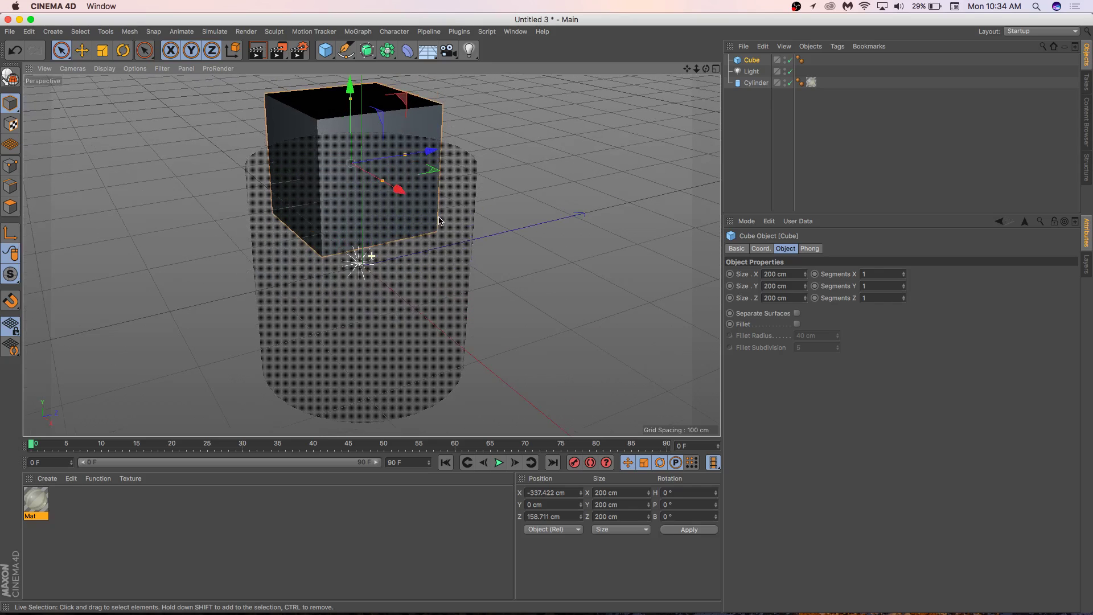
{"action": "left_click", "coordinate": [256, 50]}
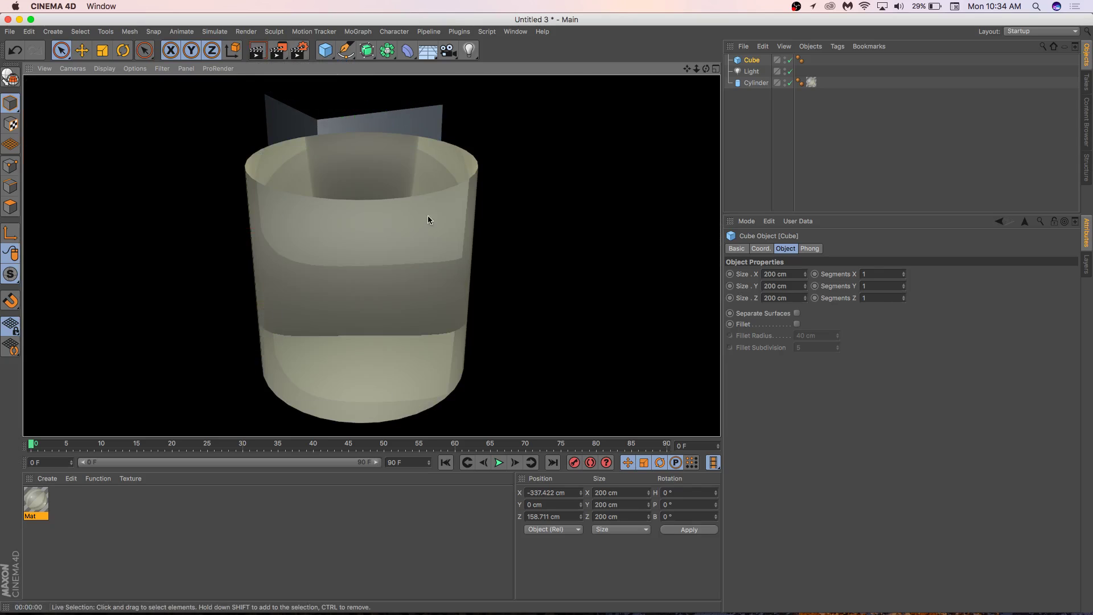
Step: Return to the editor view and open Mat's Transparency settings from the cylinder's texture tag
{"action": "left_click", "coordinate": [435, 142]}
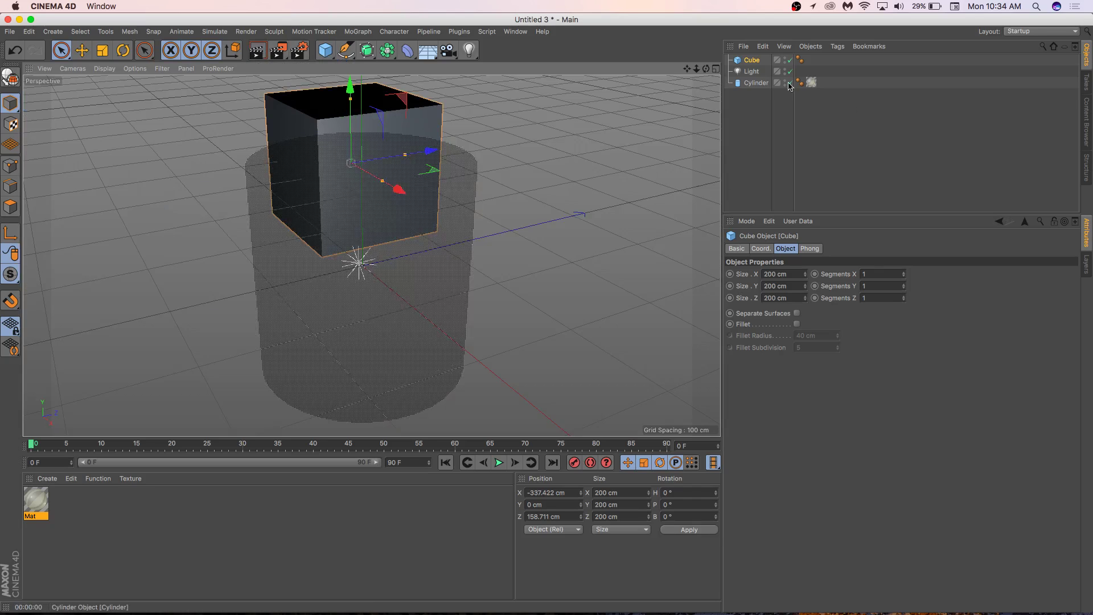
{"action": "left_click", "coordinate": [749, 83]}
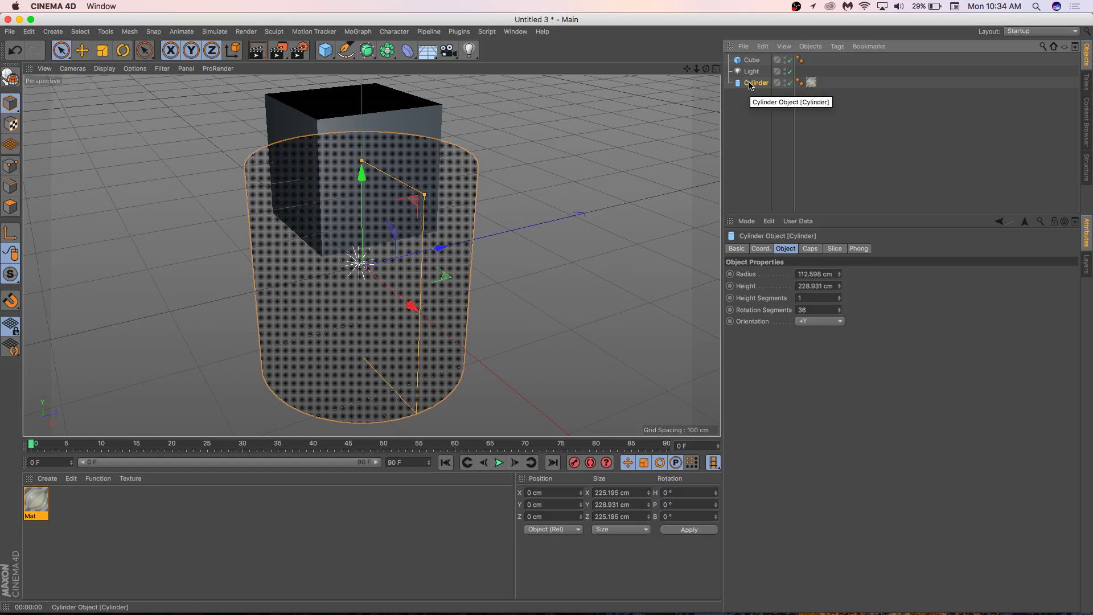
{"action": "left_click", "coordinate": [811, 83]}
{"action": "left_click", "coordinate": [36, 501]}
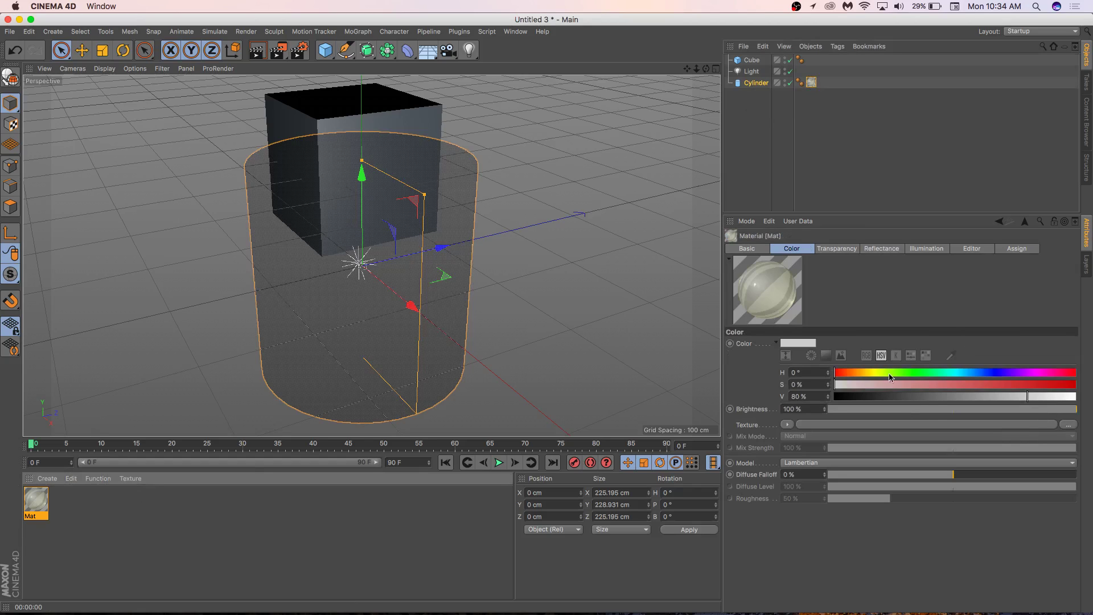
{"action": "left_click", "coordinate": [853, 250]}
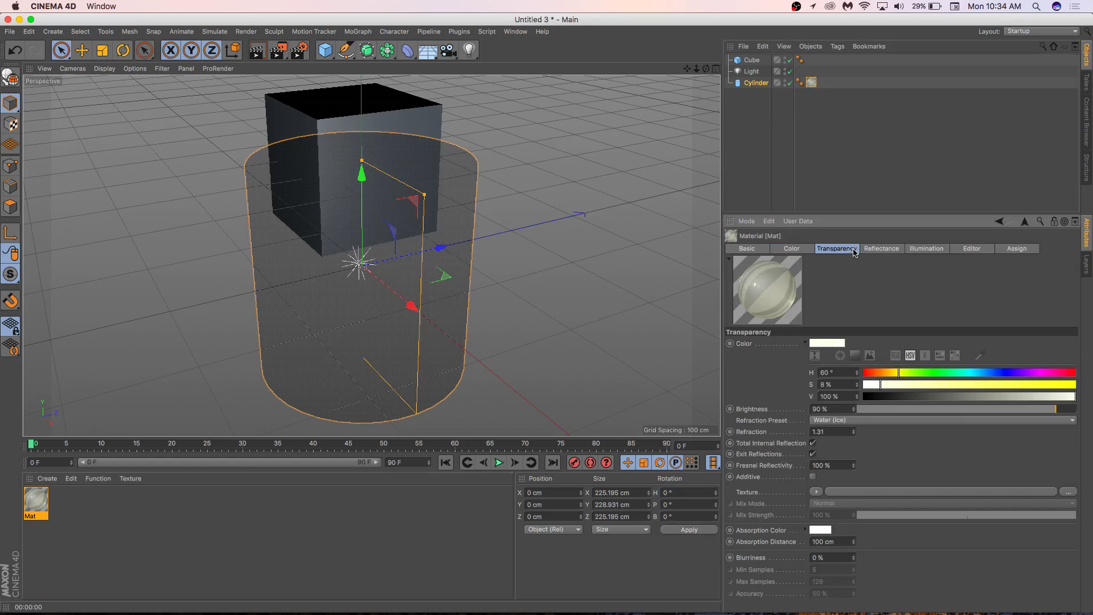
Step: Raise transparency brightness to 97% and keep Fresnel reflectivity at 100%
{"action": "left_click", "coordinate": [1067, 409]}
{"action": "left_click", "coordinate": [1068, 409]}
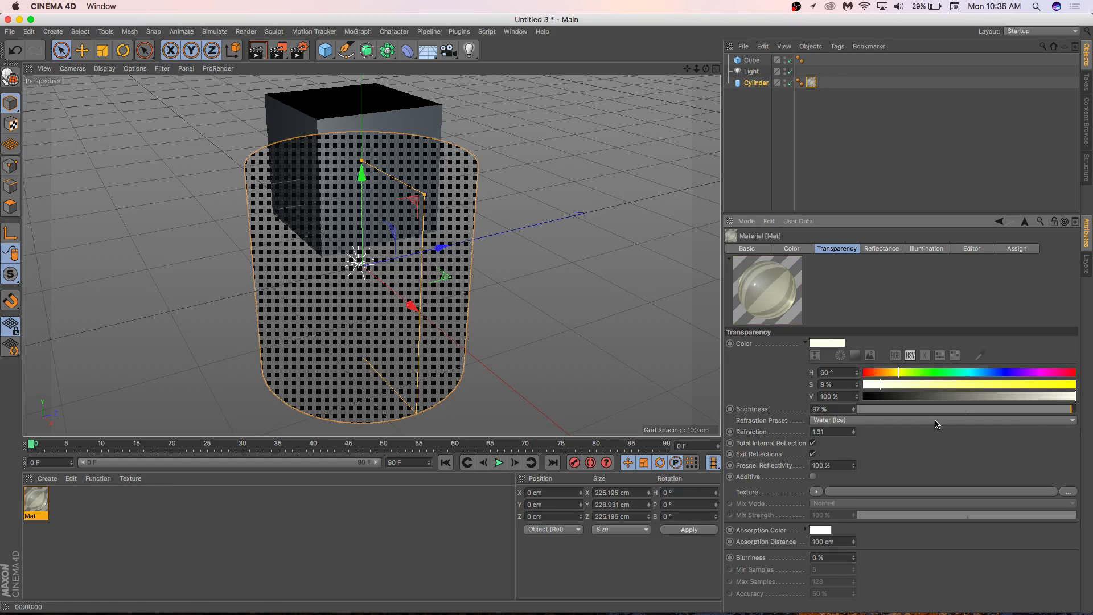
{"action": "left_click_drag", "start_coordinate": [853, 468], "coordinate": [856, 426]}
{"action": "left_click_drag", "start_coordinate": [854, 468], "coordinate": [854, 444]}
Step: Add a 250 cm Bend deformer, render to the Picture Viewer, and switch to the Move tool
{"action": "left_click", "coordinate": [407, 50]}
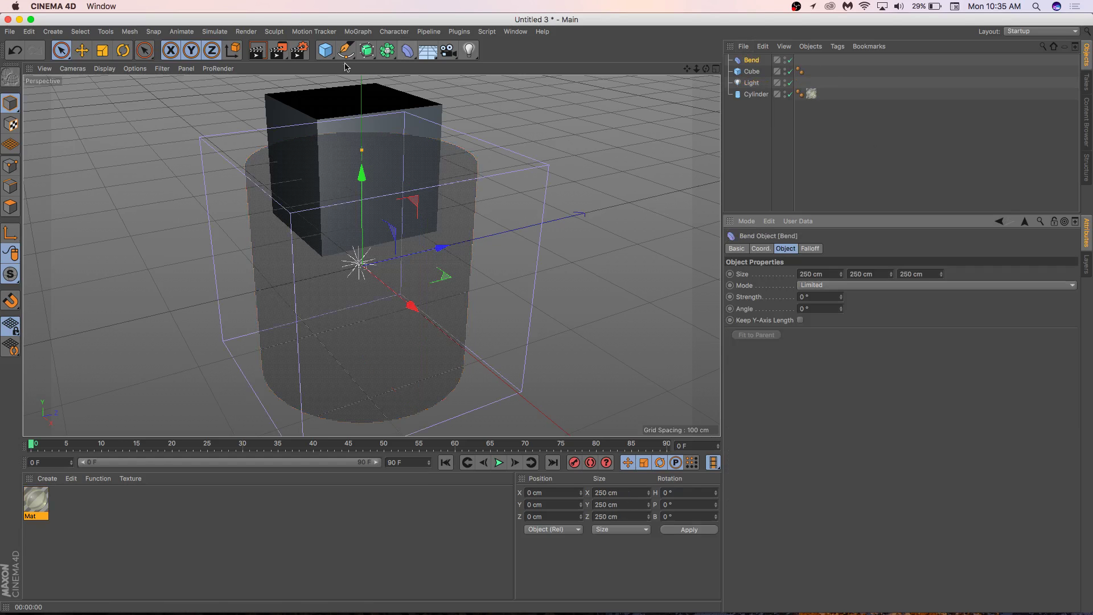
{"action": "left_click", "coordinate": [279, 50]}
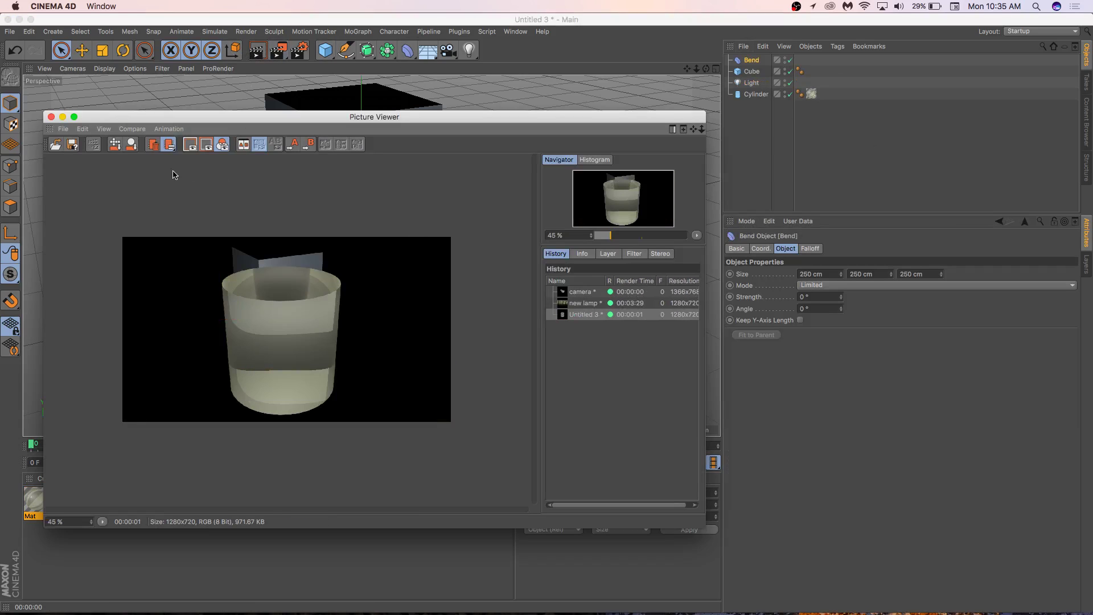
{"action": "left_click", "coordinate": [51, 117]}
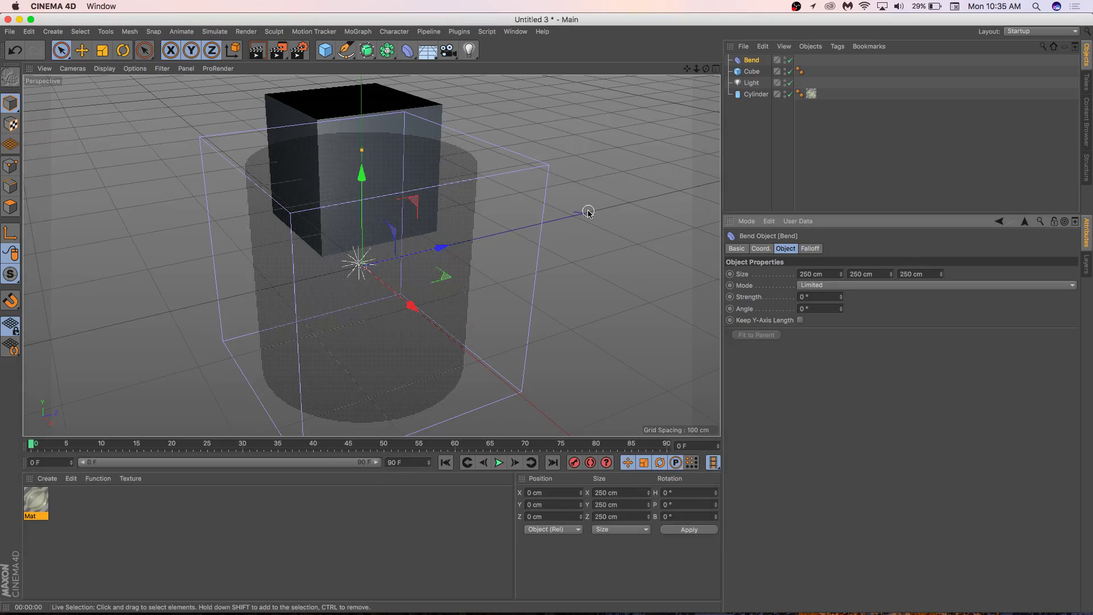
{"action": "key", "text": "e"}
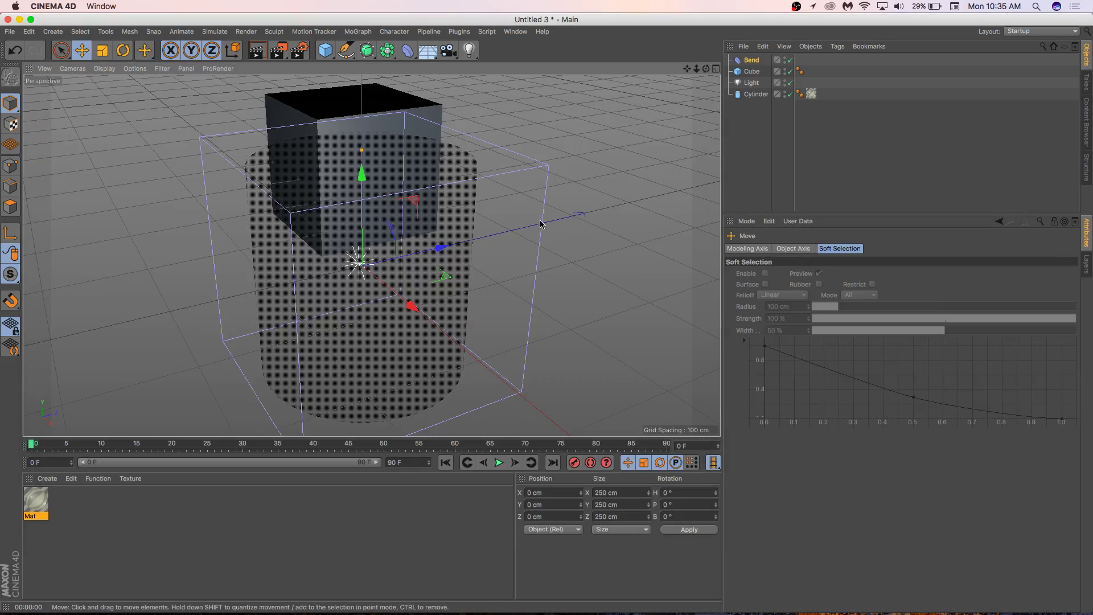
Step: Make the cylinder an editable polygon object and switch to polygon mode viewing its top
{"action": "left_click", "coordinate": [306, 170]}
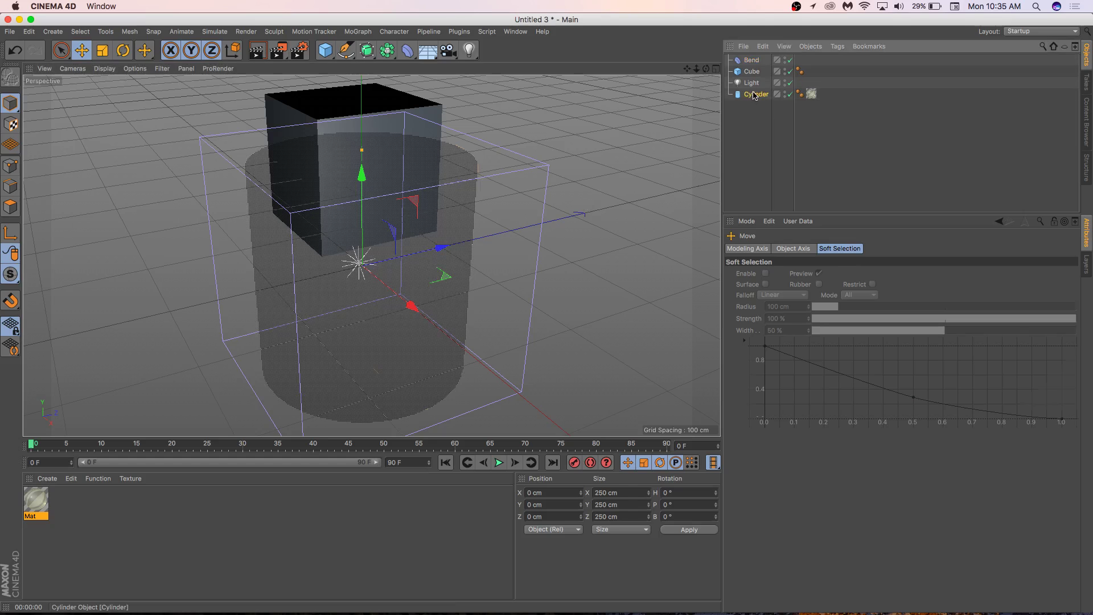
{"action": "left_click", "coordinate": [11, 75]}
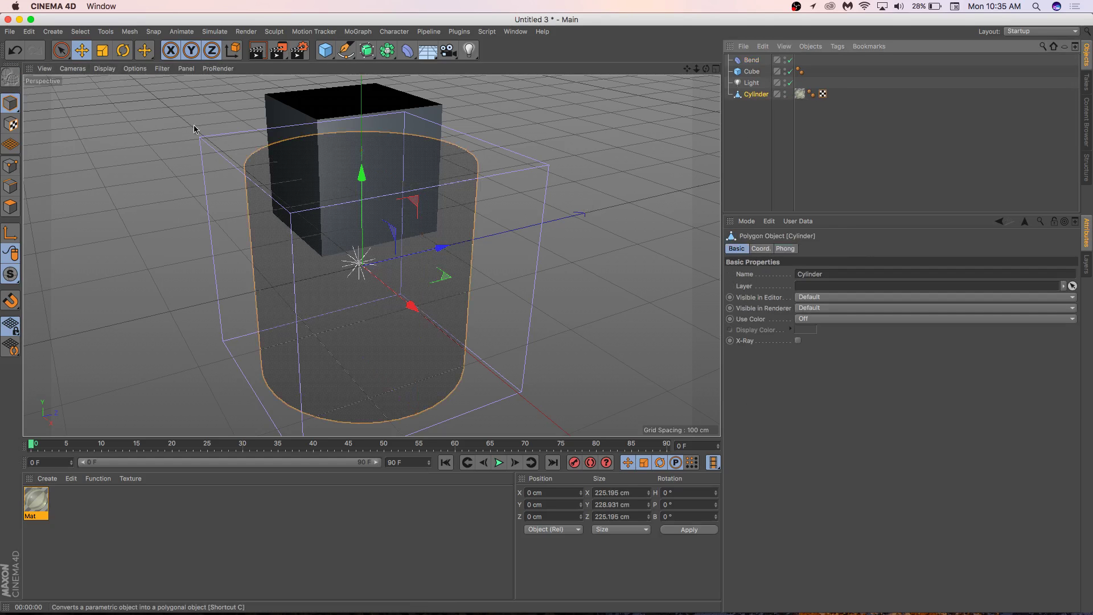
{"action": "scroll", "coordinate": [551, 272], "scroll_direction": "up", "scroll_amount": 1}
{"action": "left_click_drag", "start_coordinate": [551, 272], "coordinate": [541, 307], "text": "alt"}
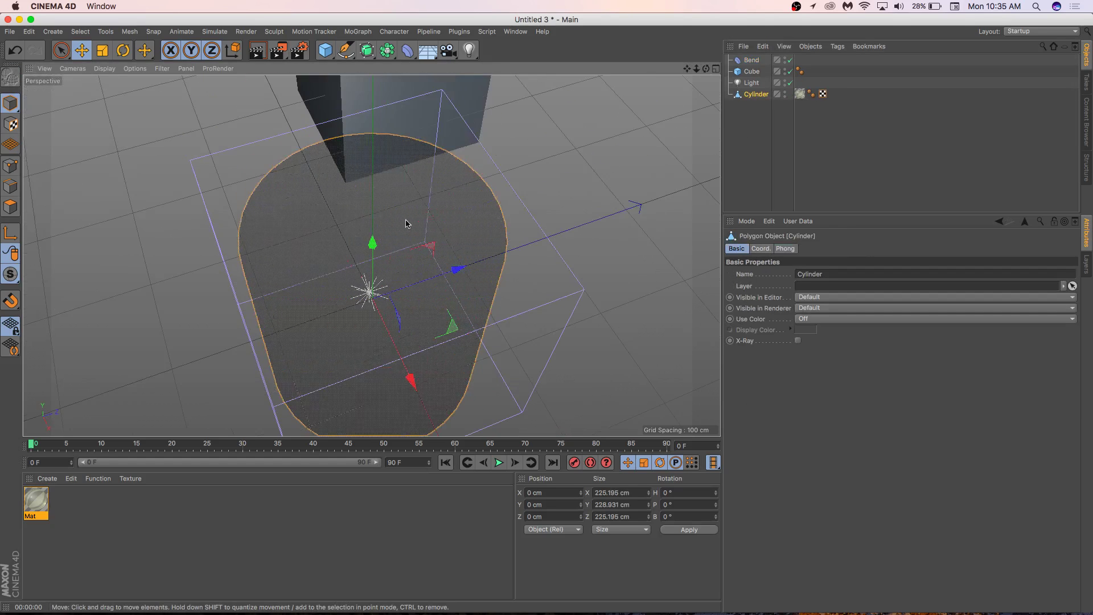
{"action": "left_click", "coordinate": [10, 206]}
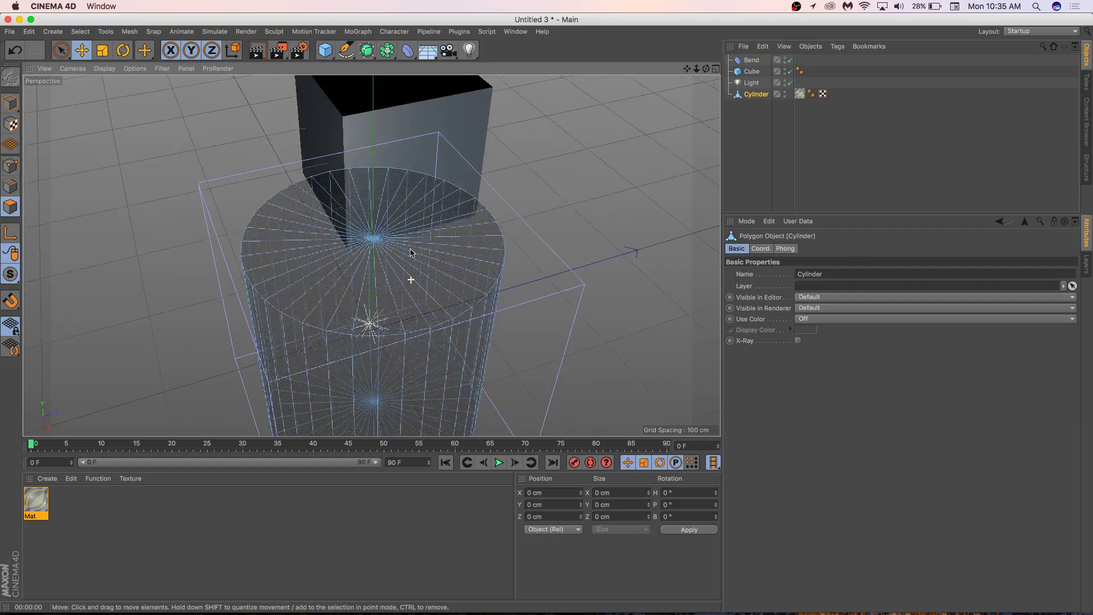
Step: Paint-select the cylinder's top cap, then invert the selection to the sides and bottom
{"action": "left_click", "coordinate": [424, 238]}
{"action": "key", "text": "super+z"}
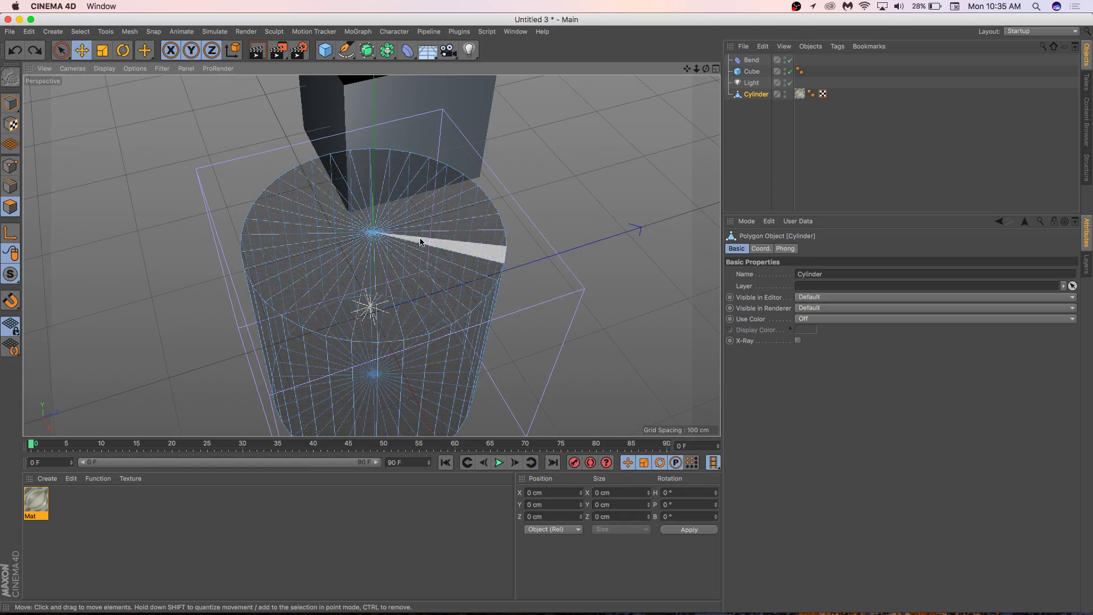
{"action": "left_click", "coordinate": [342, 301]}
{"action": "key", "text": "super+z"}
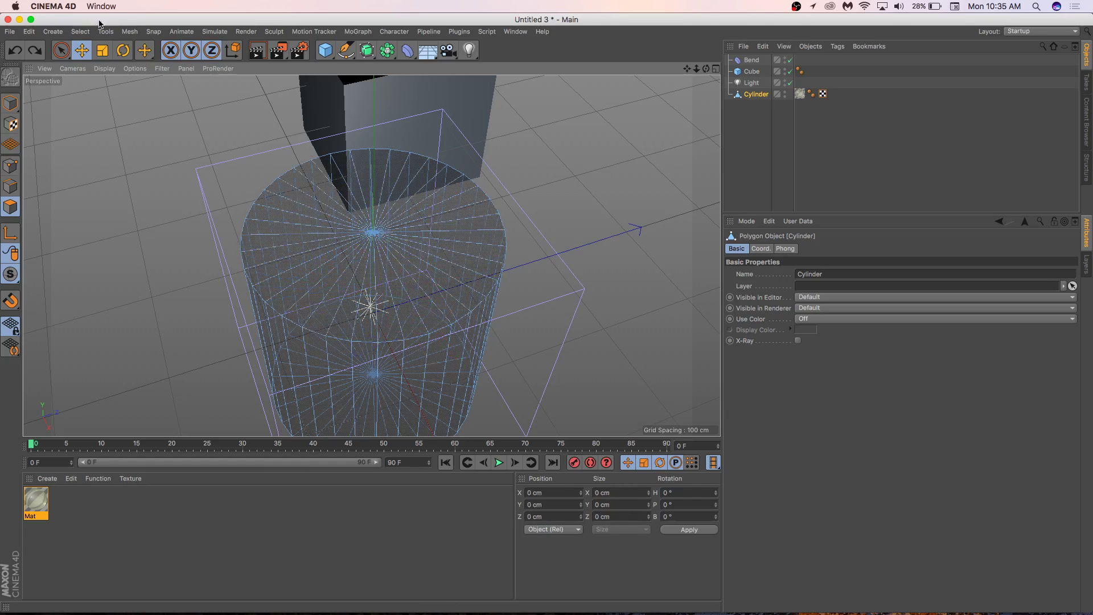
{"action": "left_click", "coordinate": [62, 50]}
{"action": "mouse_move", "coordinate": [438, 183]}
{"action": "left_mouse_down"}
{"action": "mouse_move", "coordinate": [433, 267]}
{"action": "mouse_move", "coordinate": [284, 239]}
{"action": "mouse_move", "coordinate": [395, 219]}
{"action": "left_mouse_up"}
{"action": "left_click", "coordinate": [395, 219]}
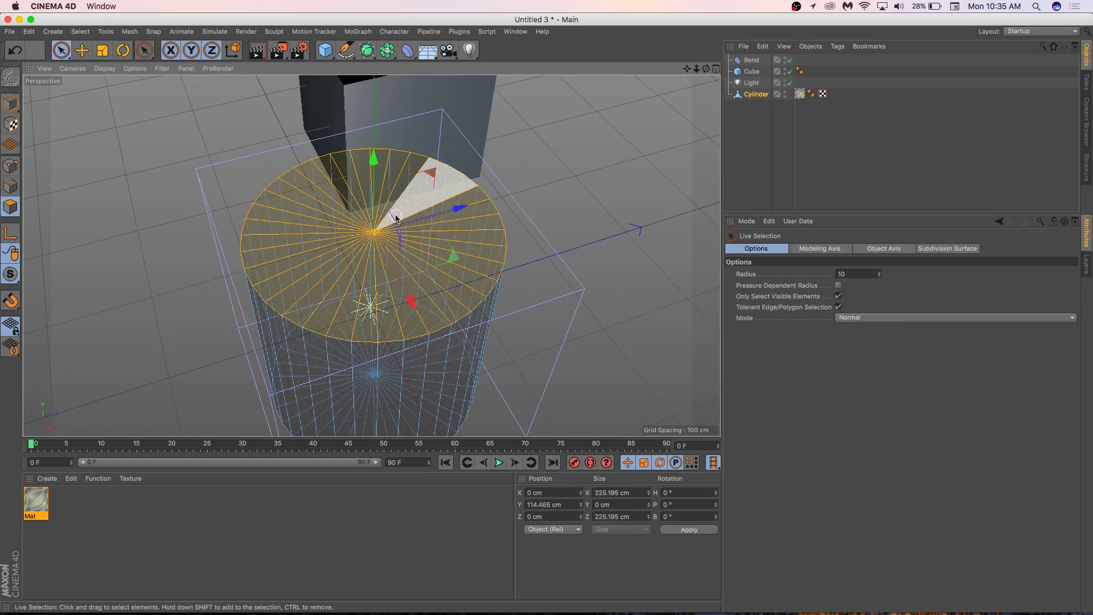
{"action": "key", "text": "super+z"}
{"action": "key", "text": "super+z"}
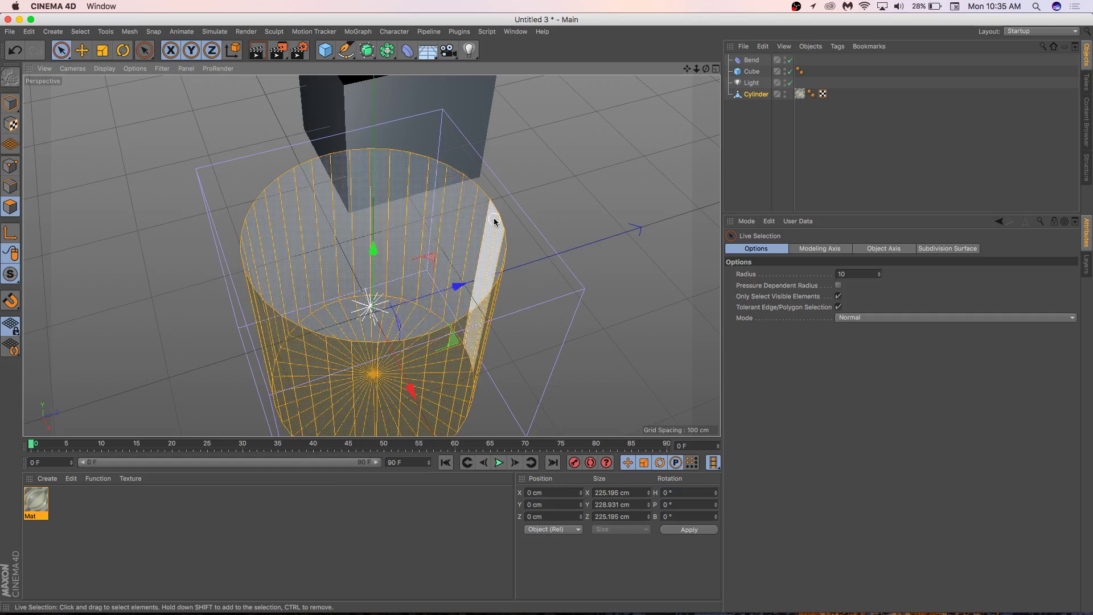
Step: Browse the Select, Tools and Create menus, then bring up Mesh > Create Tools to reach Smooth Shift
{"action": "left_click", "coordinate": [90, 33]}
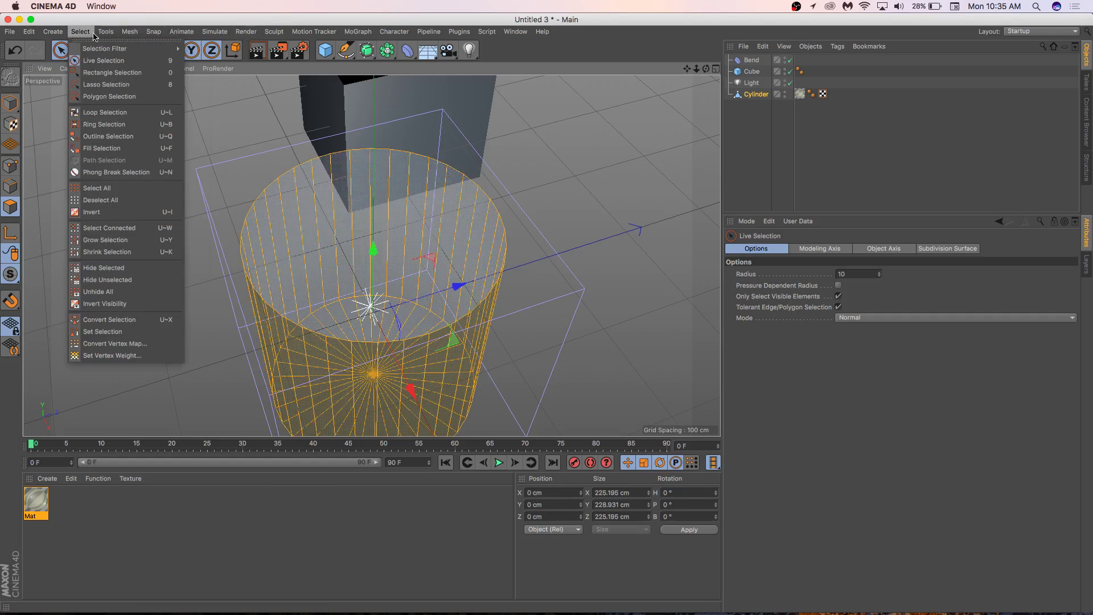
{"action": "mouse_move", "coordinate": [99, 33]}
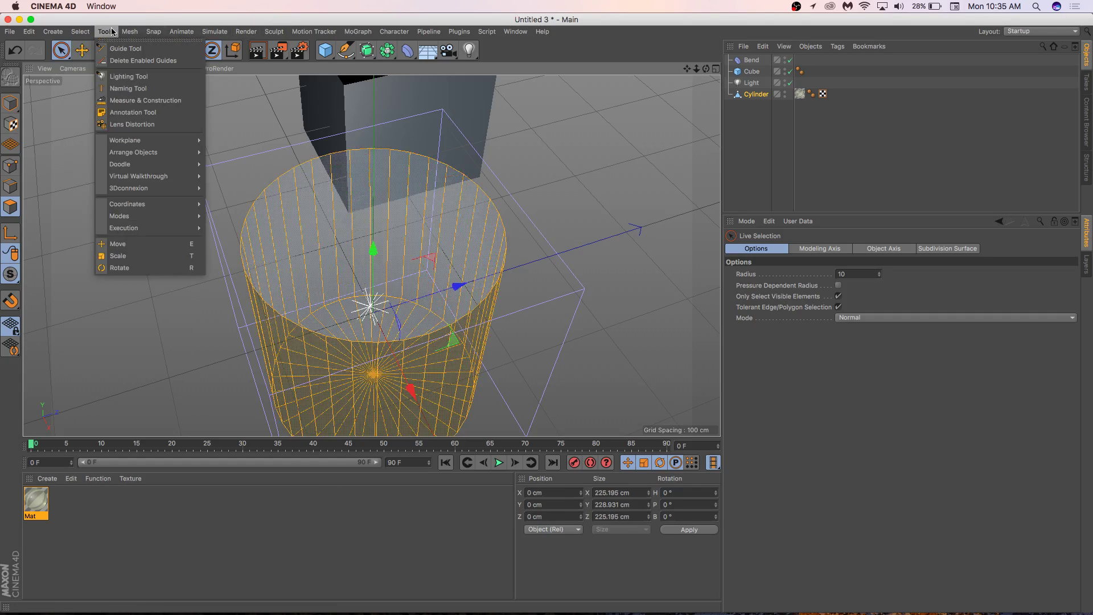
{"action": "left_click", "coordinate": [112, 33]}
{"action": "left_click_drag", "start_coordinate": [228, 127], "coordinate": [288, 233], "text": "alt"}
{"action": "left_click", "coordinate": [58, 32]}
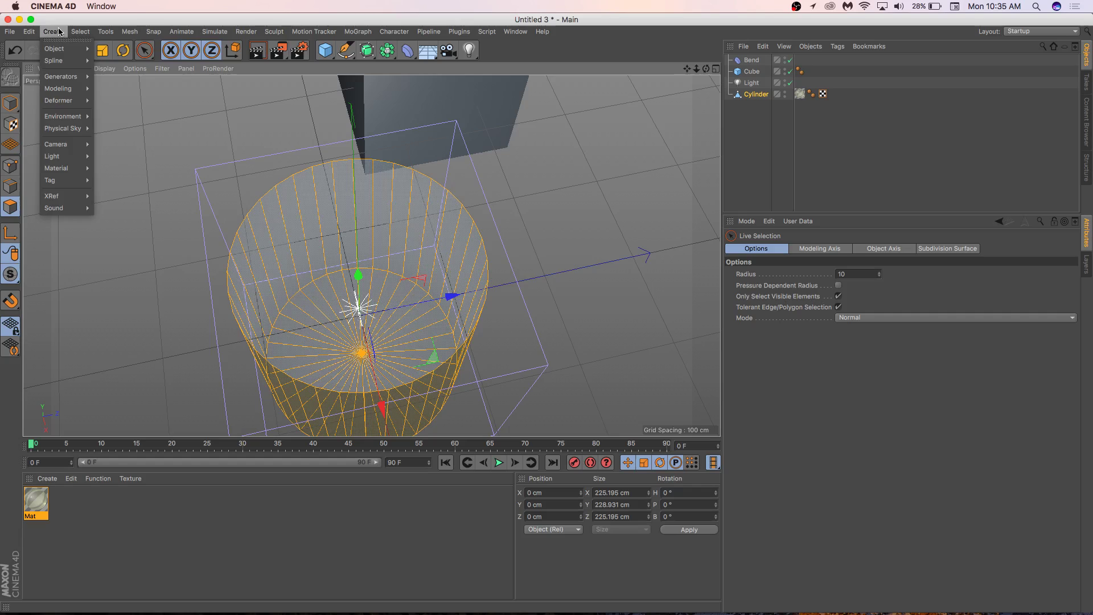
{"action": "mouse_move", "coordinate": [122, 32]}
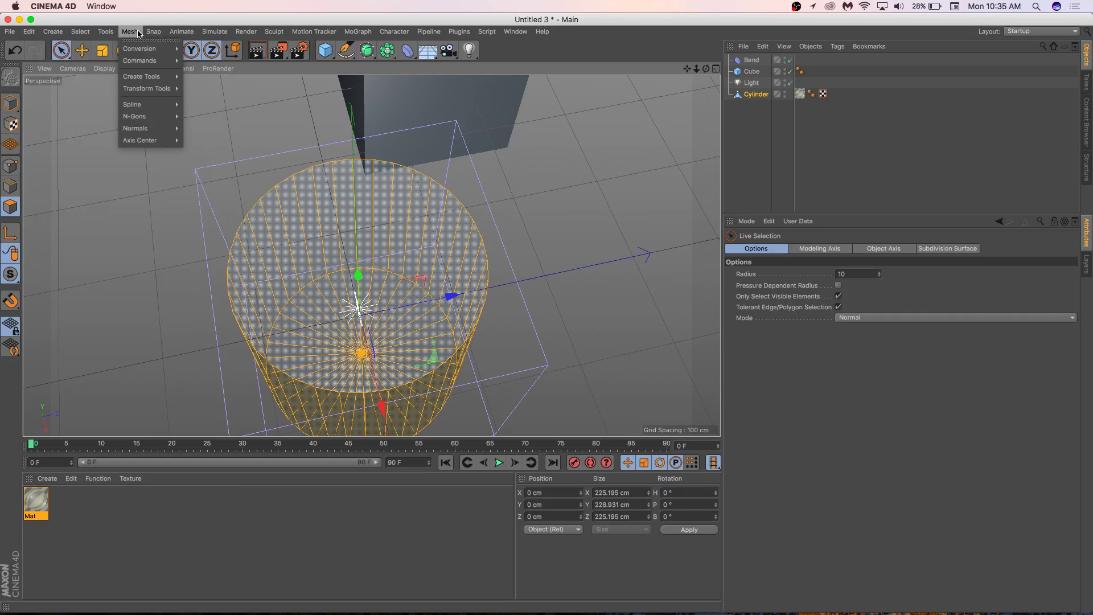
{"action": "mouse_move", "coordinate": [159, 61]}
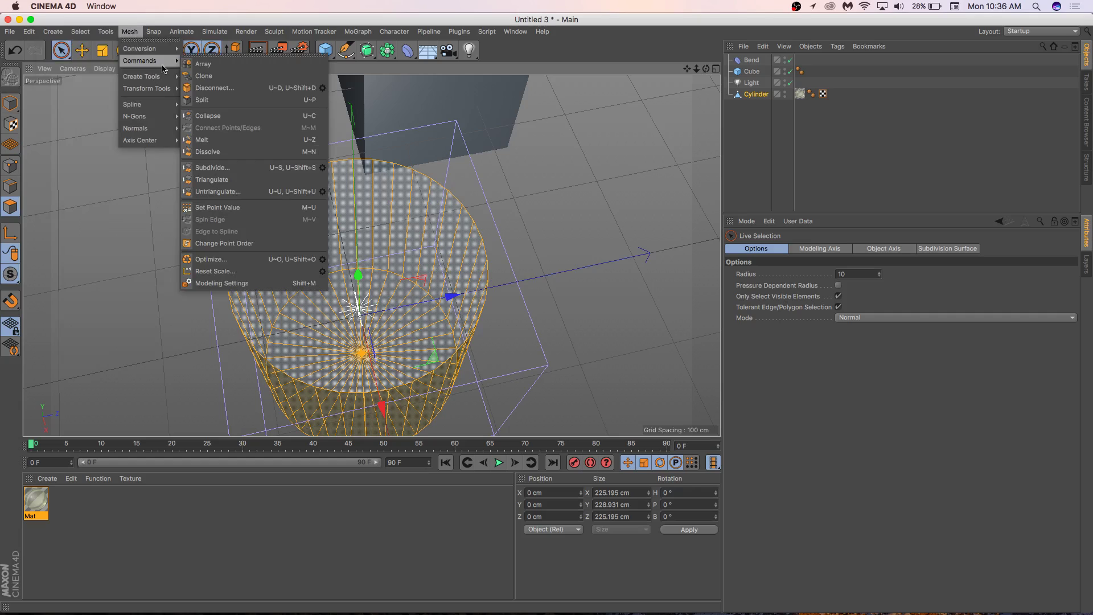
{"action": "mouse_move", "coordinate": [171, 83]}
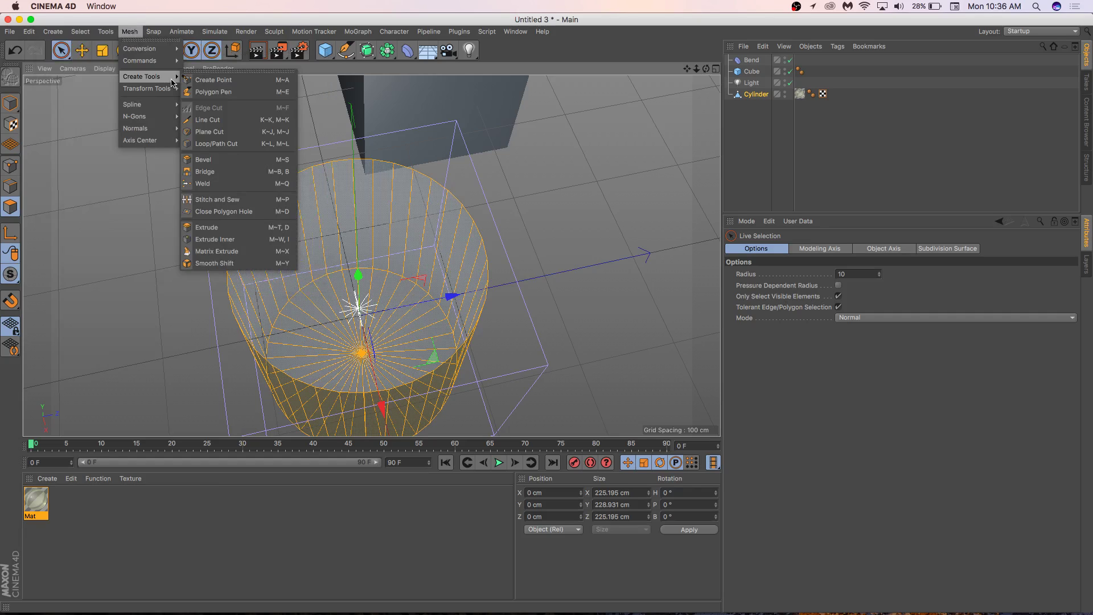
{"action": "mouse_move", "coordinate": [177, 103]}
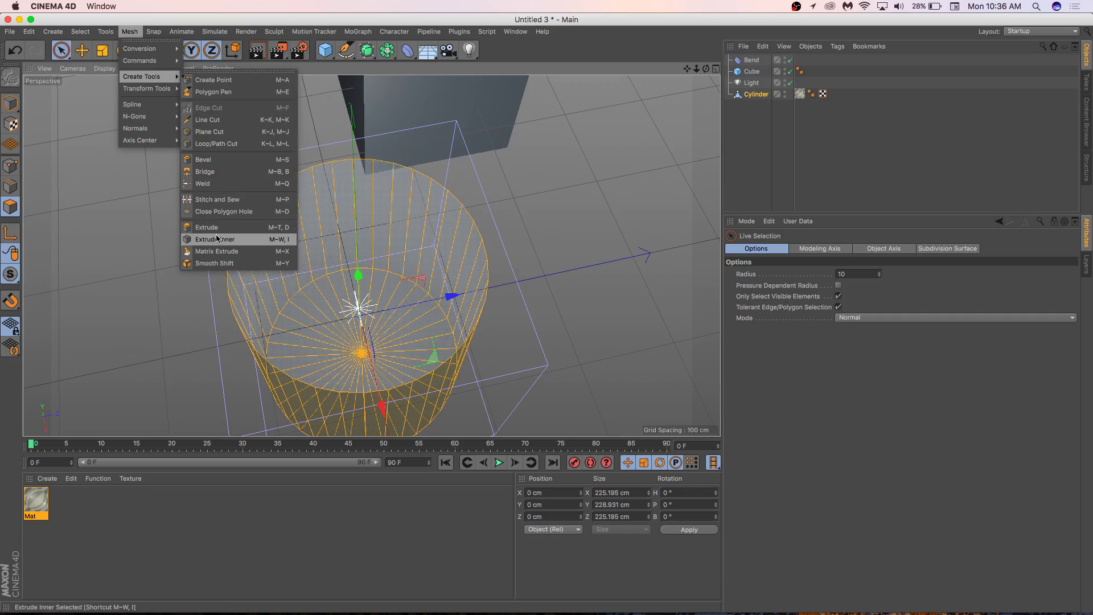
Step: Smooth Shift the cylinder's polygons with a 180° maximum angle and 10 cm offset
{"action": "left_click", "coordinate": [230, 265]}
{"action": "left_click_drag", "start_coordinate": [564, 233], "coordinate": [537, 235]}
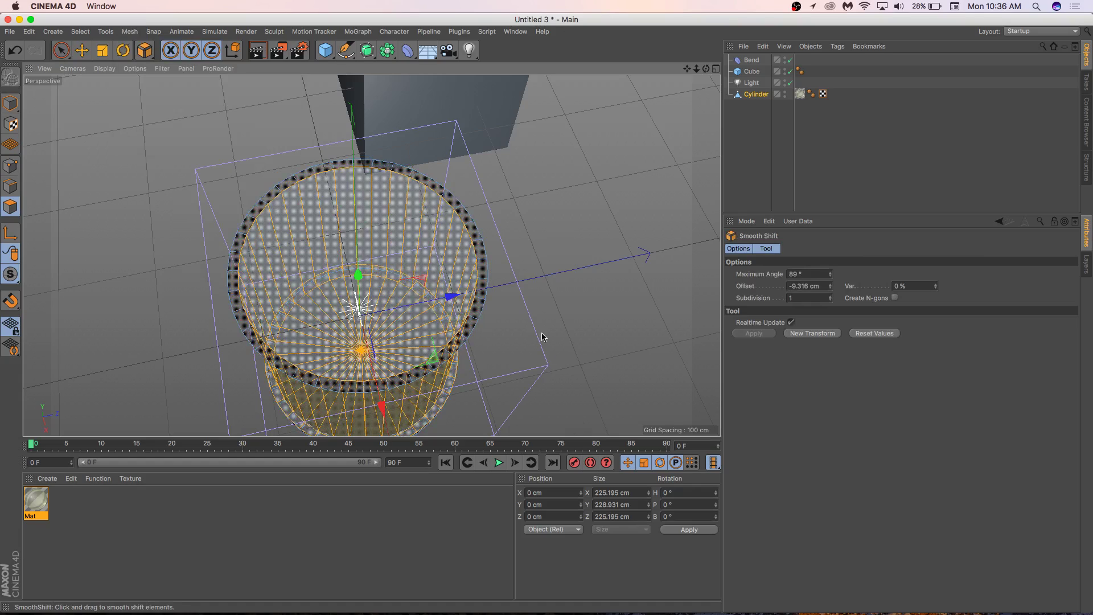
{"action": "left_click_drag", "start_coordinate": [542, 337], "coordinate": [527, 265], "text": "alt"}
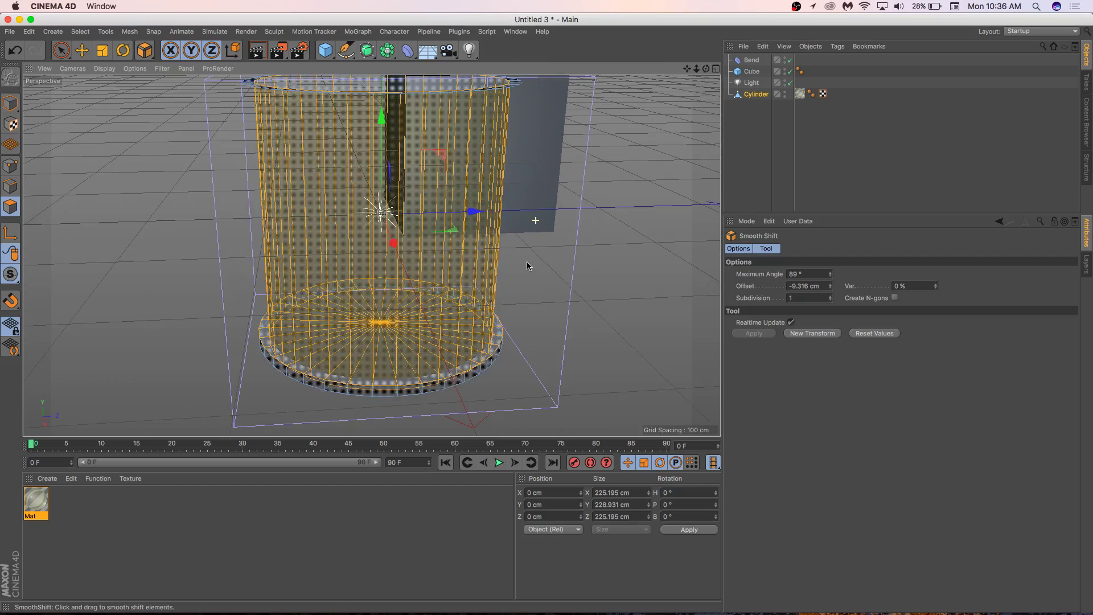
{"action": "left_click", "coordinate": [809, 274]}
{"action": "type", "text": "1"}
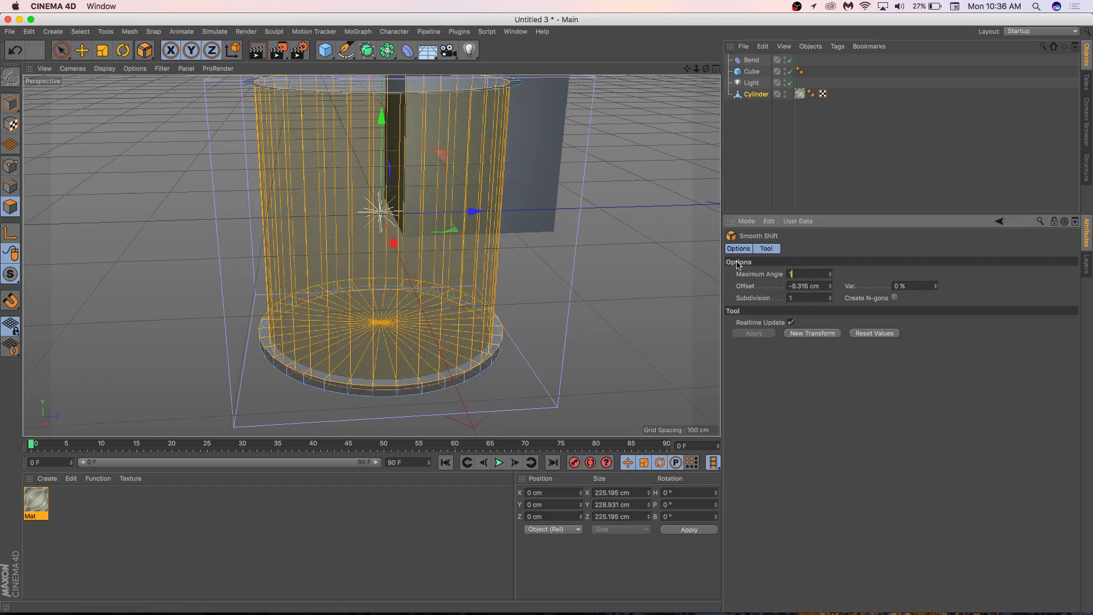
{"action": "type", "text": "900"}
{"action": "key", "text": "Tab"}
{"action": "type", "text": "10"}
{"action": "key", "text": "Tab"}
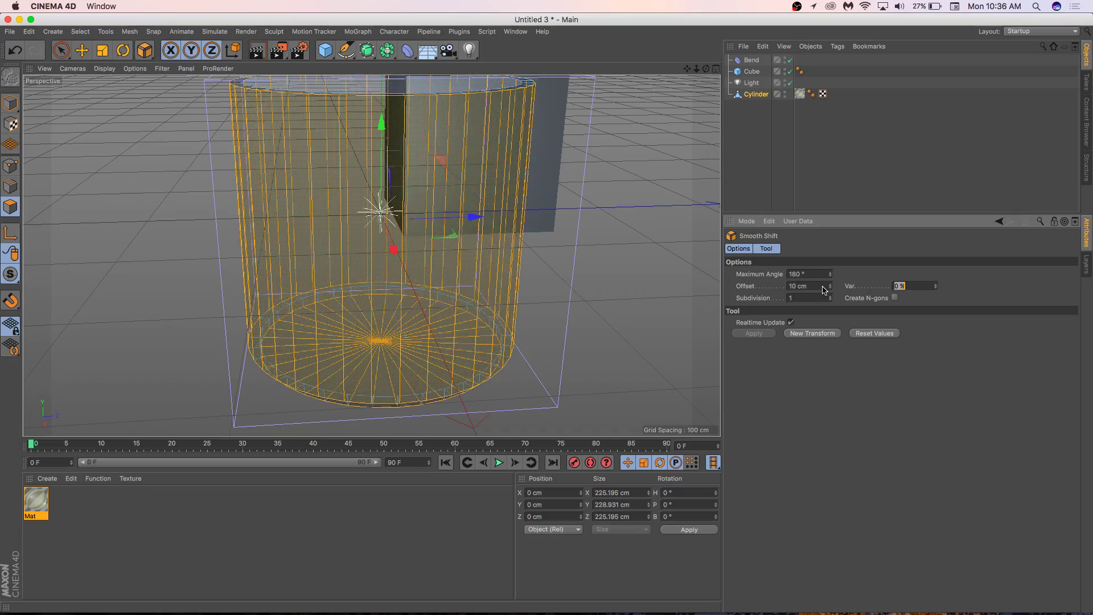
Step: Enable N-gons, set Subdivision to 2, and apply the smooth shift with these settings
{"action": "left_click_drag", "start_coordinate": [510, 201], "coordinate": [502, 159], "text": "alt"}
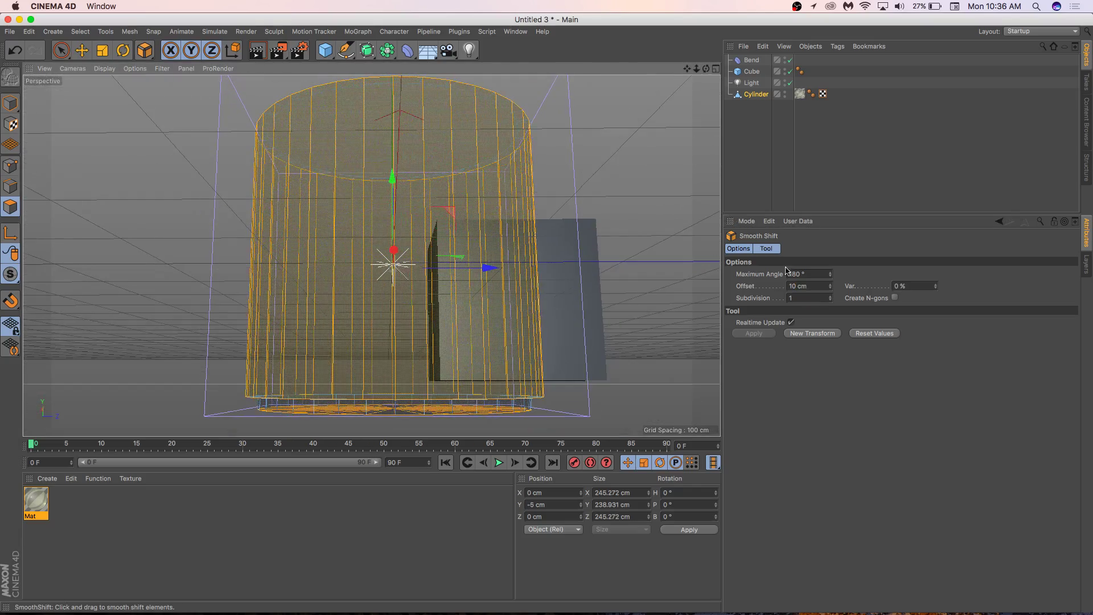
{"action": "left_click", "coordinate": [894, 298]}
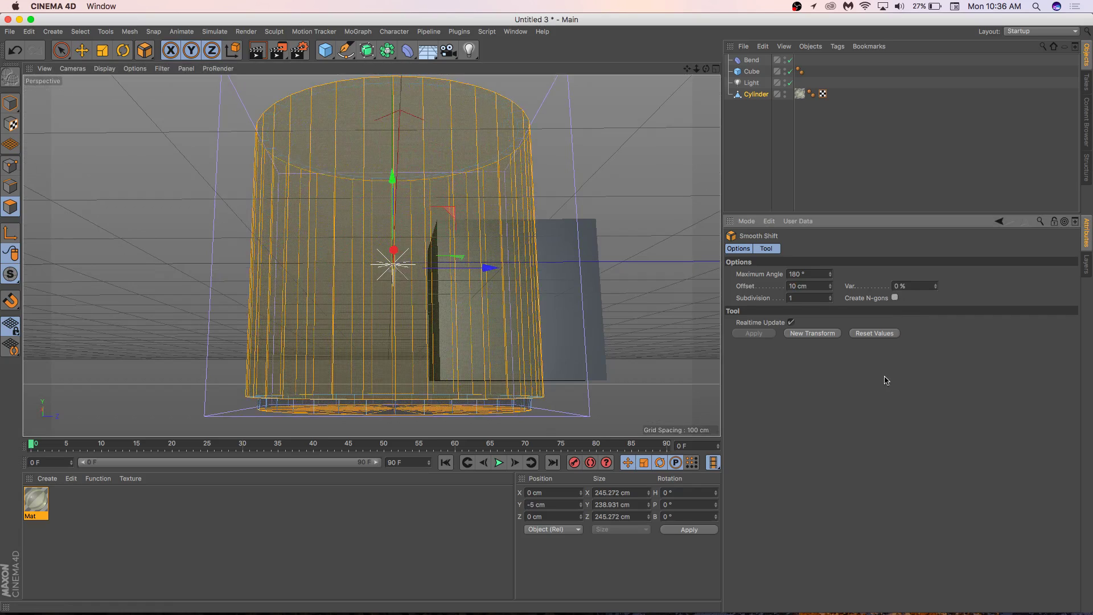
{"action": "type", "text": "2"}
{"action": "key", "text": "super+z"}
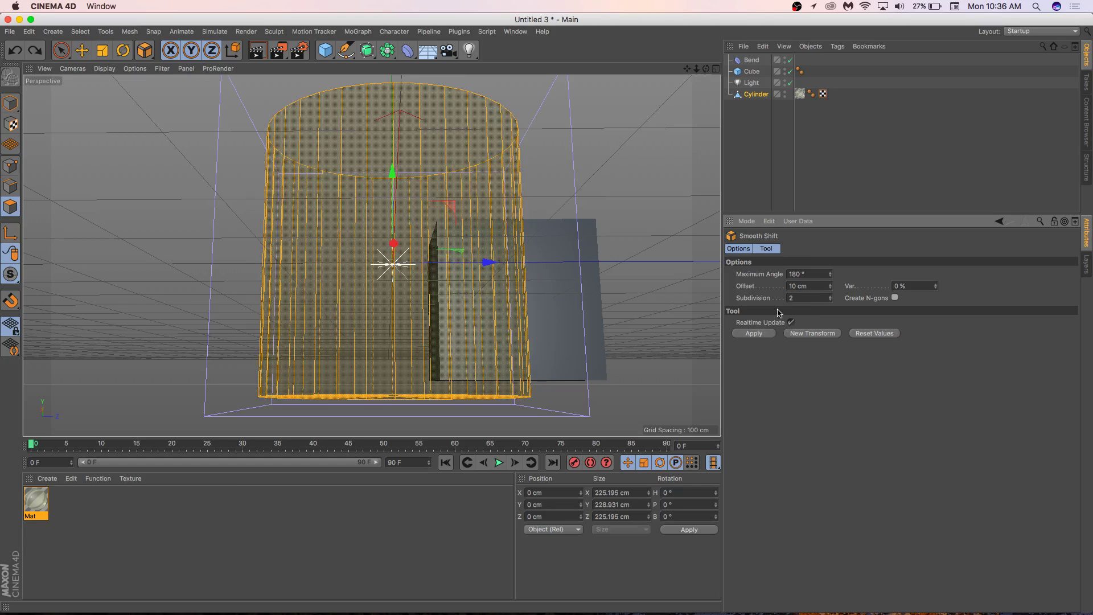
{"action": "left_click_drag", "start_coordinate": [499, 235], "coordinate": [539, 311], "text": "alt"}
{"action": "left_click", "coordinate": [754, 333]}
{"action": "key", "text": "space"}
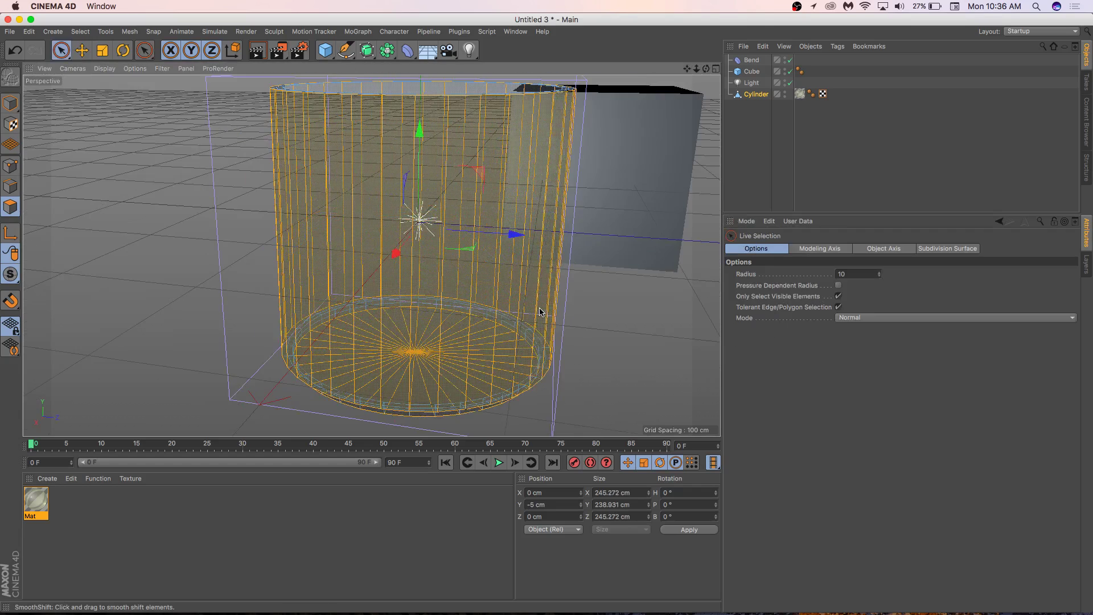
Step: Render the viewport to preview the thick-walled glass cup, adding and then undoing a stray cube
{"action": "key", "text": "super+r"}
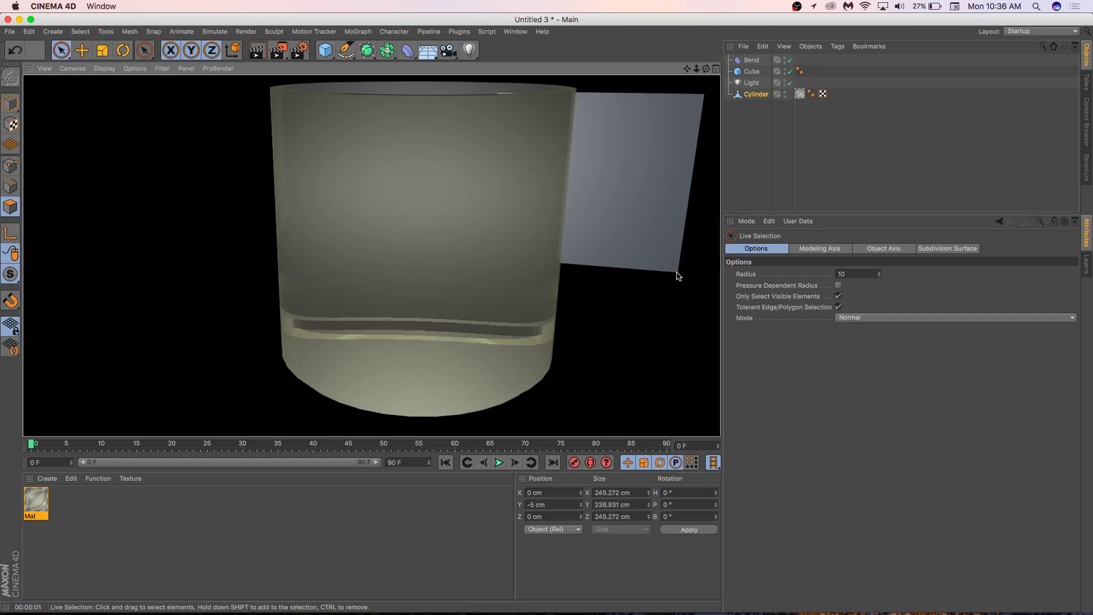
{"action": "mouse_move", "coordinate": [598, 253]}
{"action": "left_mouse_down", "text": "alt"}
{"action": "mouse_move", "coordinate": [568, 285]}
{"action": "mouse_move", "coordinate": [591, 256]}
{"action": "left_mouse_up", "text": "alt"}
{"action": "left_click", "coordinate": [327, 50]}
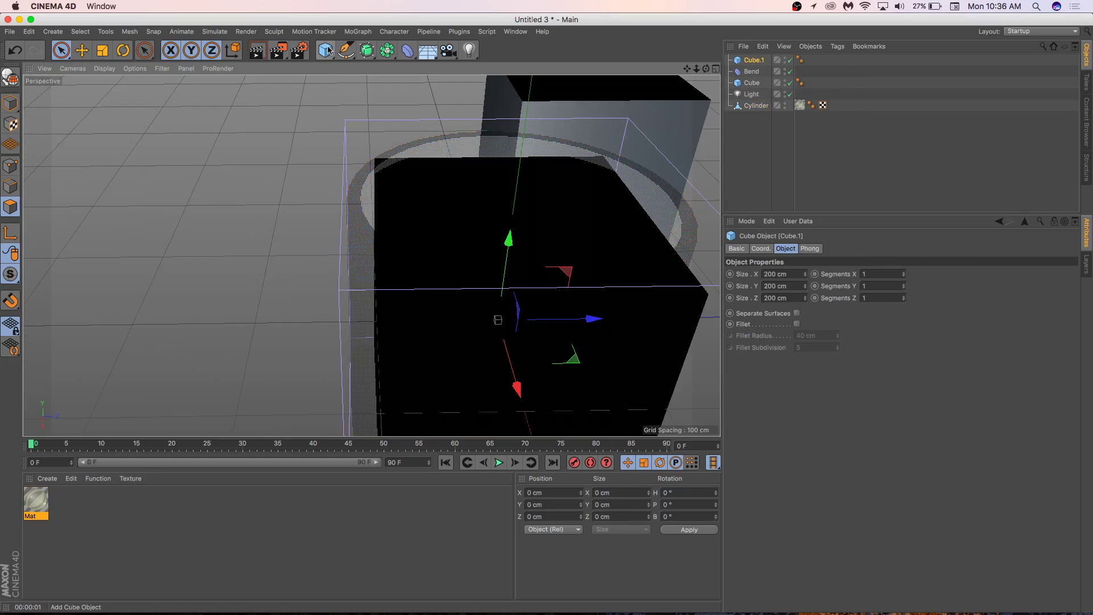
{"action": "key", "text": "super+z"}
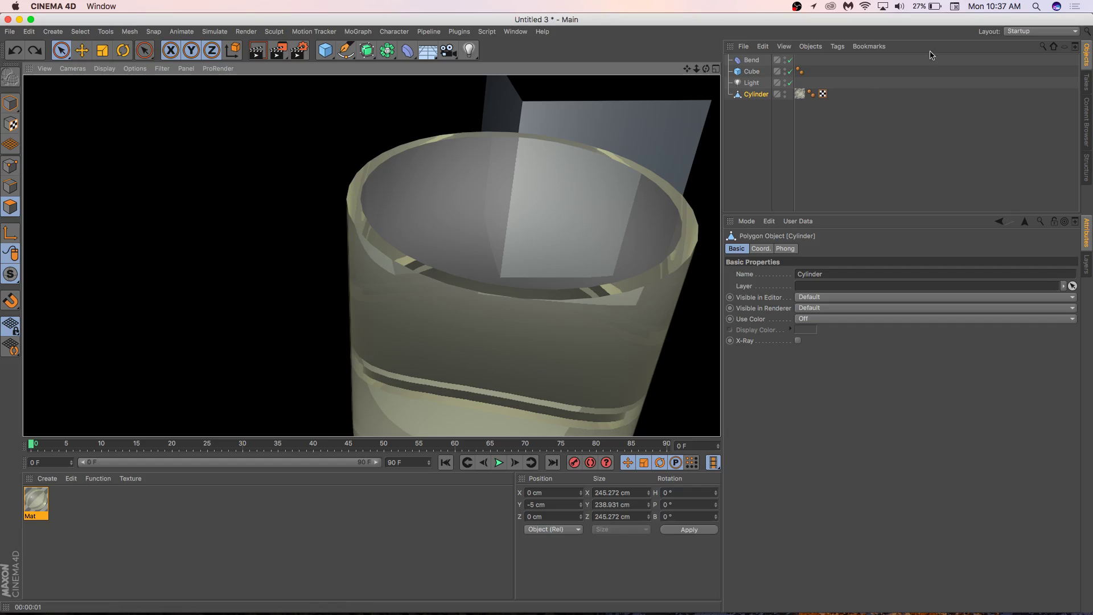
Step: Give the light Soft shadows and a Volumetric visible beam
{"action": "left_click", "coordinate": [493, 251]}
{"action": "left_click_drag", "start_coordinate": [493, 250], "coordinate": [510, 203], "text": "alt"}
{"action": "scroll", "coordinate": [510, 202], "scroll_direction": "down", "scroll_amount": 3}
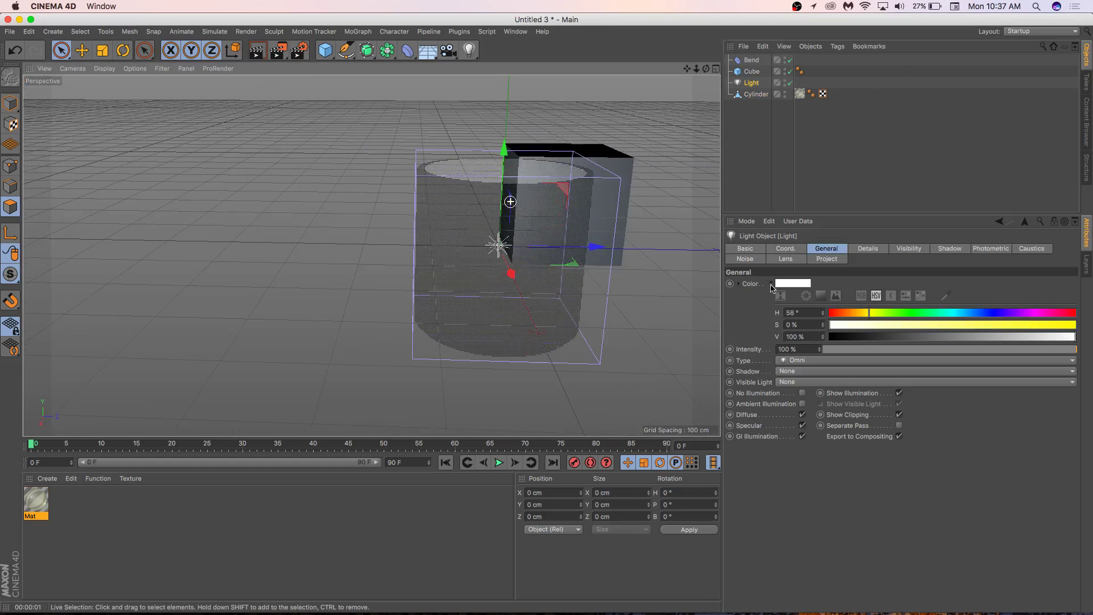
{"action": "left_click", "coordinate": [815, 371]}
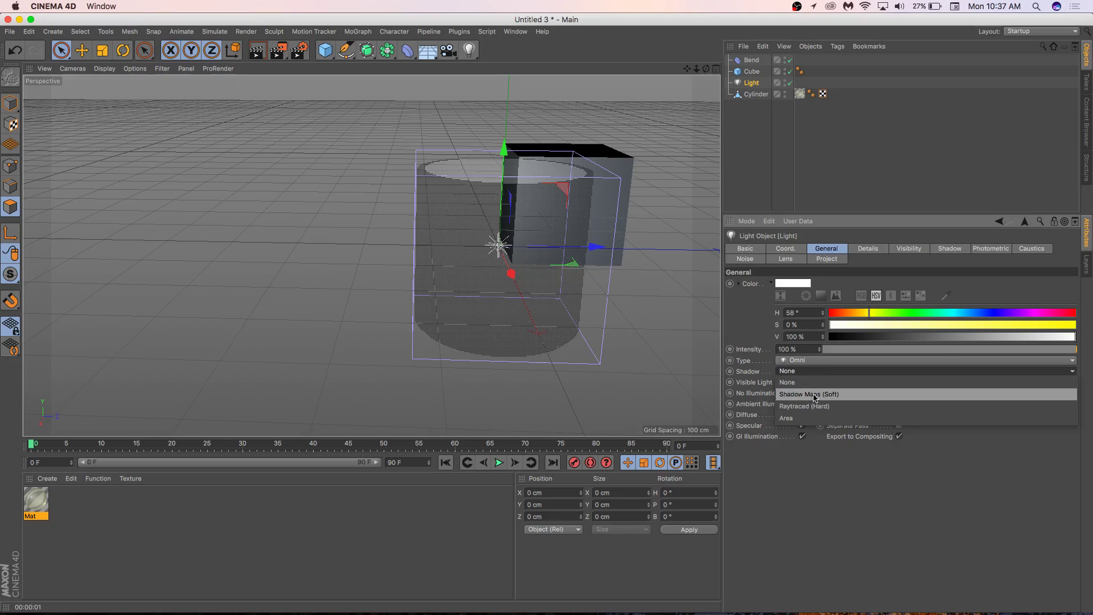
{"action": "key", "text": "Escape"}
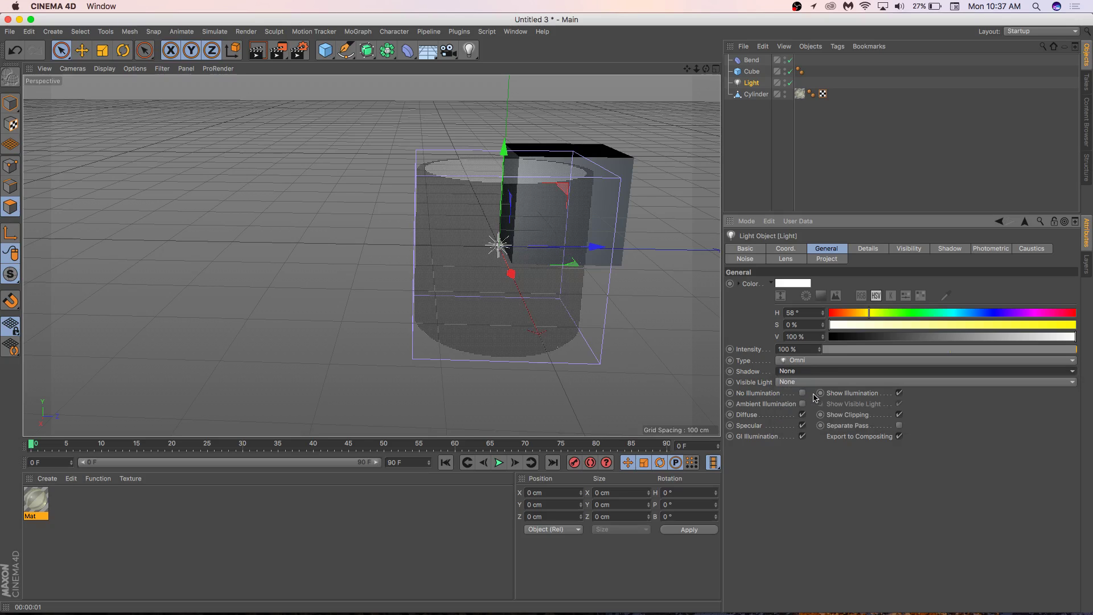
{"action": "left_click", "coordinate": [796, 371]}
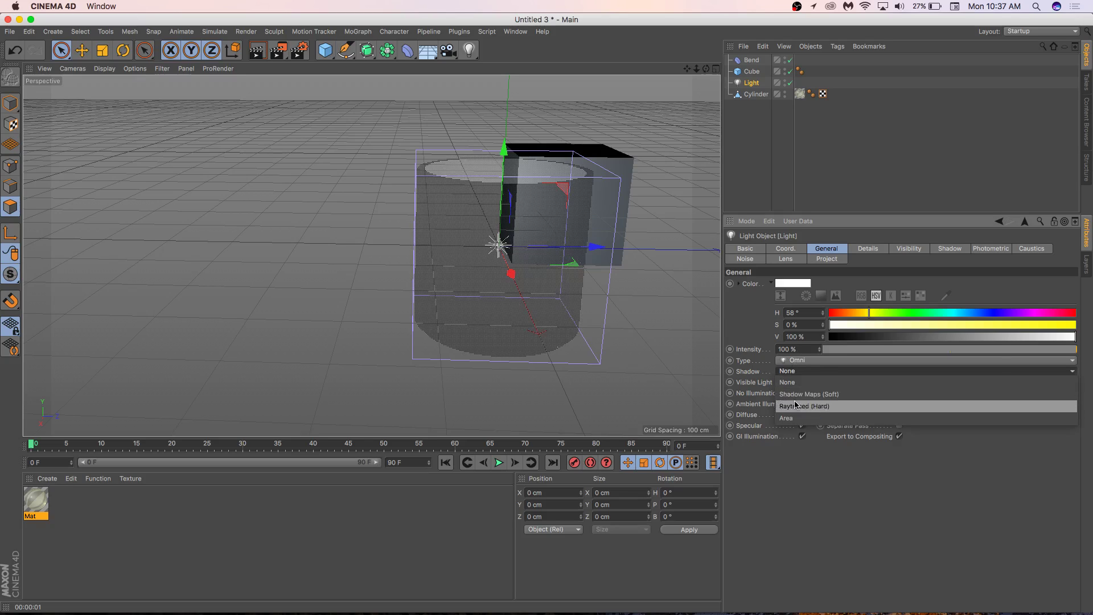
{"action": "left_click", "coordinate": [803, 394]}
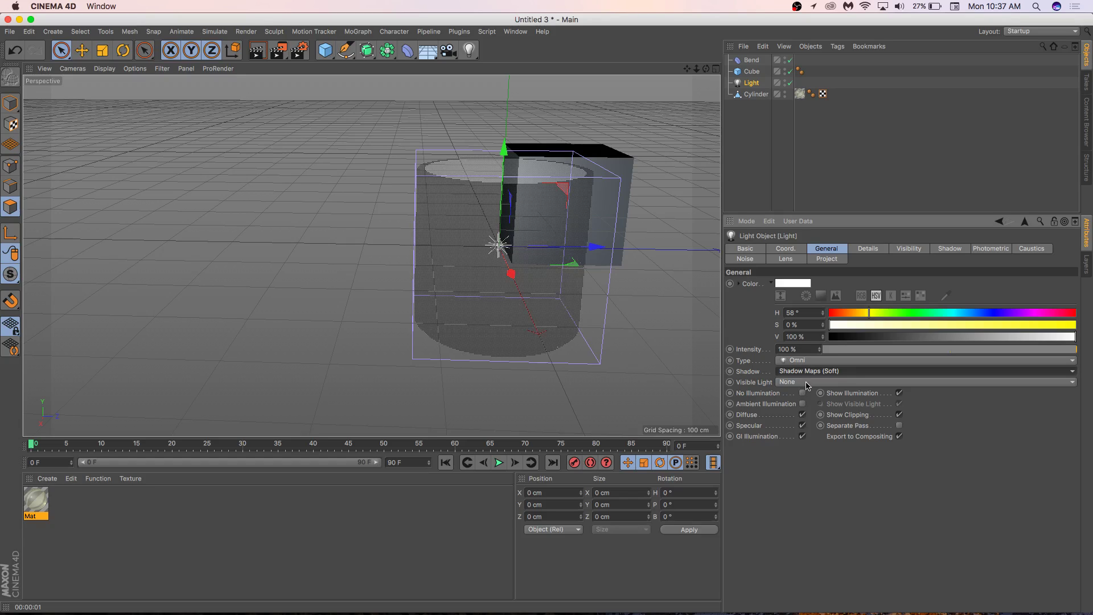
{"action": "left_click", "coordinate": [806, 382]}
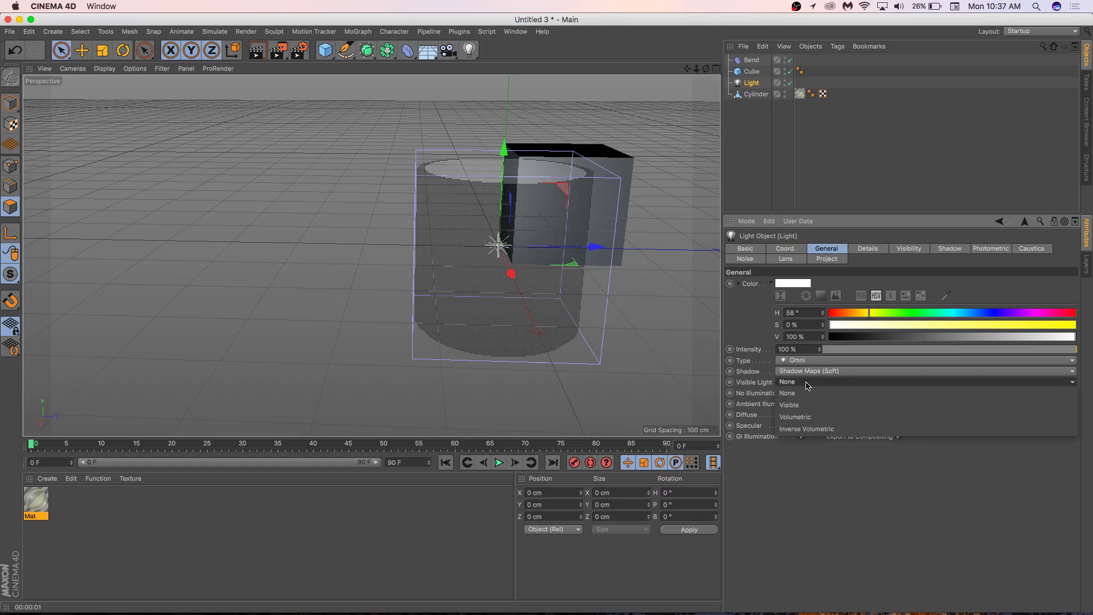
{"action": "left_click", "coordinate": [806, 416]}
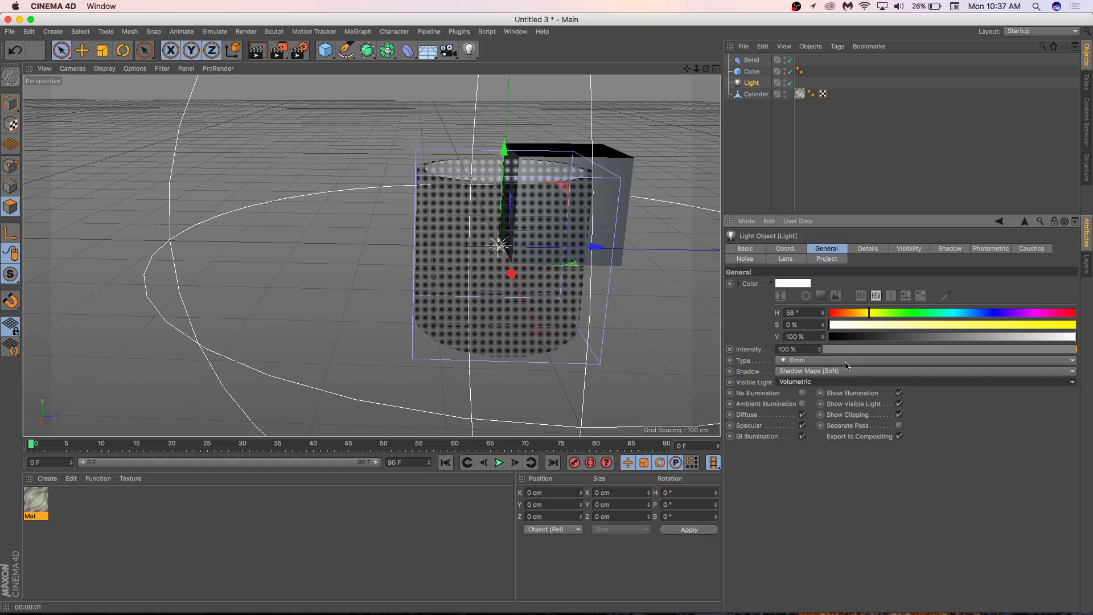
Step: Set the light's Contrast to 100% and Falloff to Inverse Square (Physically Accurate)
{"action": "left_click", "coordinate": [869, 249]}
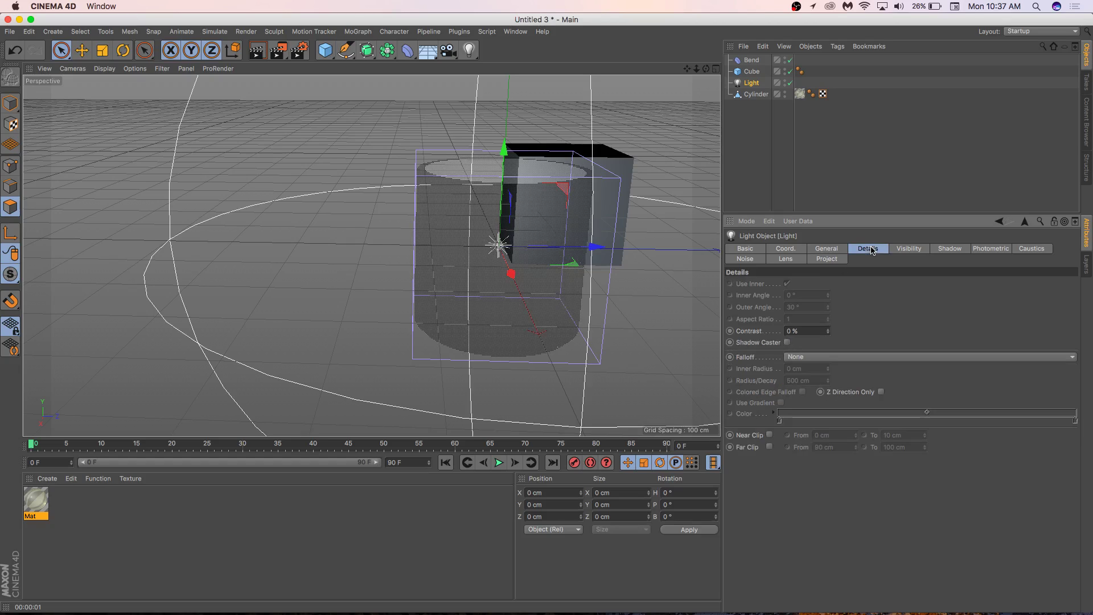
{"action": "left_click", "coordinate": [809, 332]}
{"action": "type", "text": "100"}
{"action": "key", "text": "Return"}
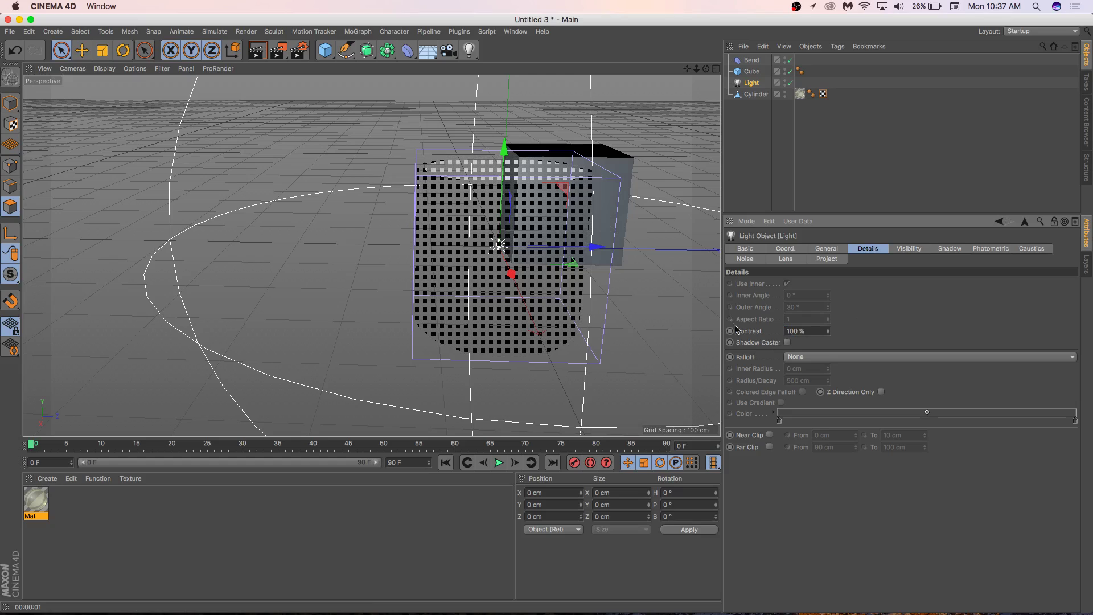
{"action": "left_click", "coordinate": [791, 357]}
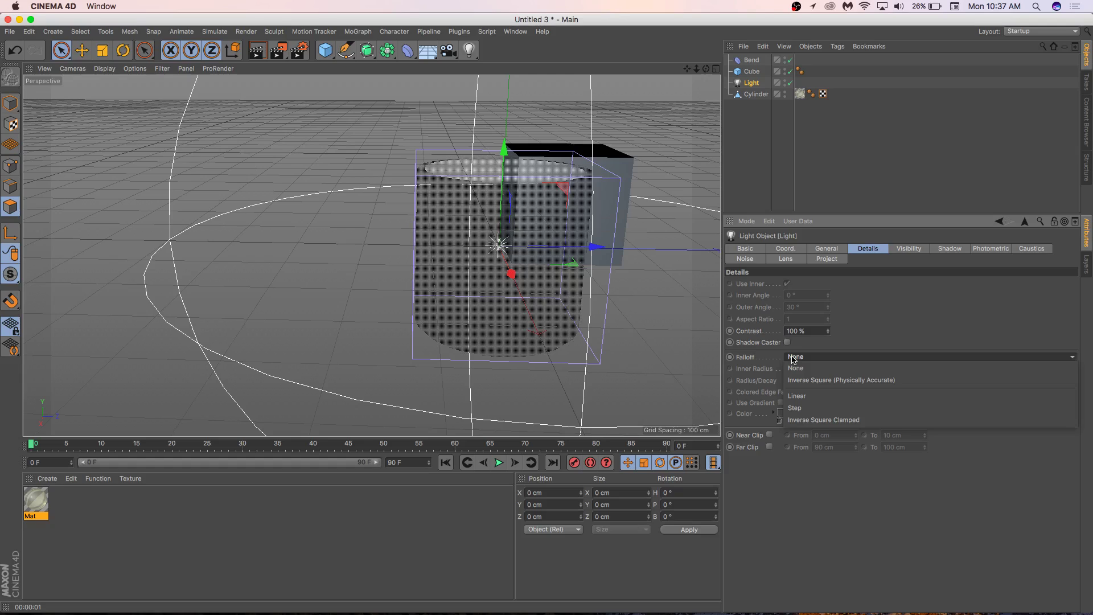
{"action": "left_click", "coordinate": [804, 381]}
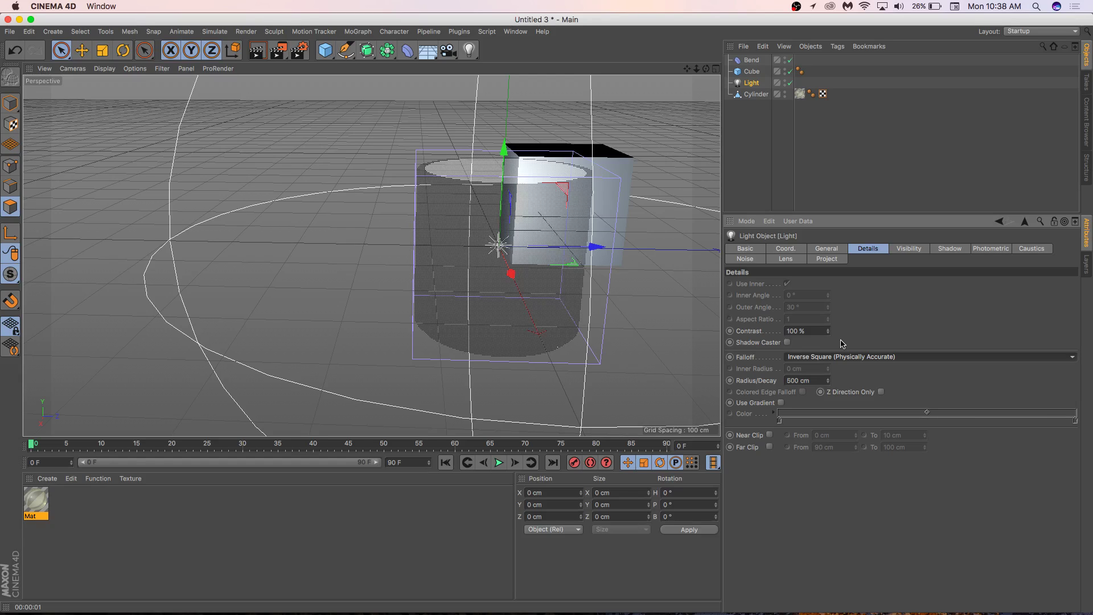
Step: Set the light's Radius/Decay to 100 cm, raise it to 145 cm, and render a preview
{"action": "double_click", "coordinate": [810, 382]}
{"action": "type", "text": "100"}
{"action": "key", "text": "Return"}
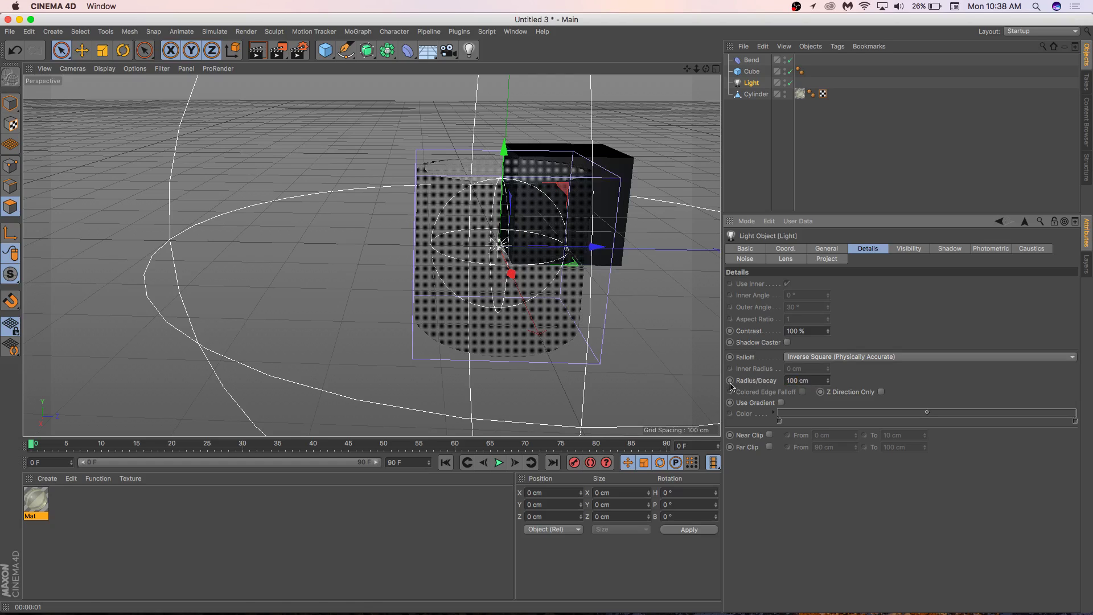
{"action": "left_click_drag", "start_coordinate": [371, 251], "coordinate": [587, 322], "text": "alt"}
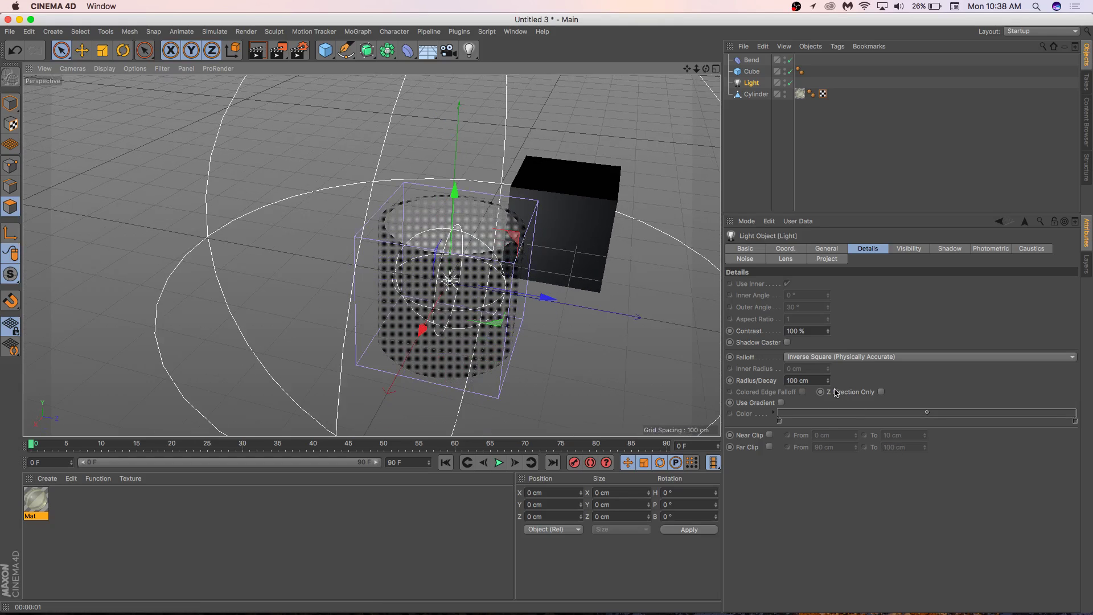
{"action": "mouse_move", "coordinate": [828, 381]}
{"action": "left_mouse_down"}
{"action": "mouse_move", "coordinate": [828, 293]}
{"action": "mouse_move", "coordinate": [827, 361]}
{"action": "left_mouse_up"}
{"action": "key", "text": "super+r"}
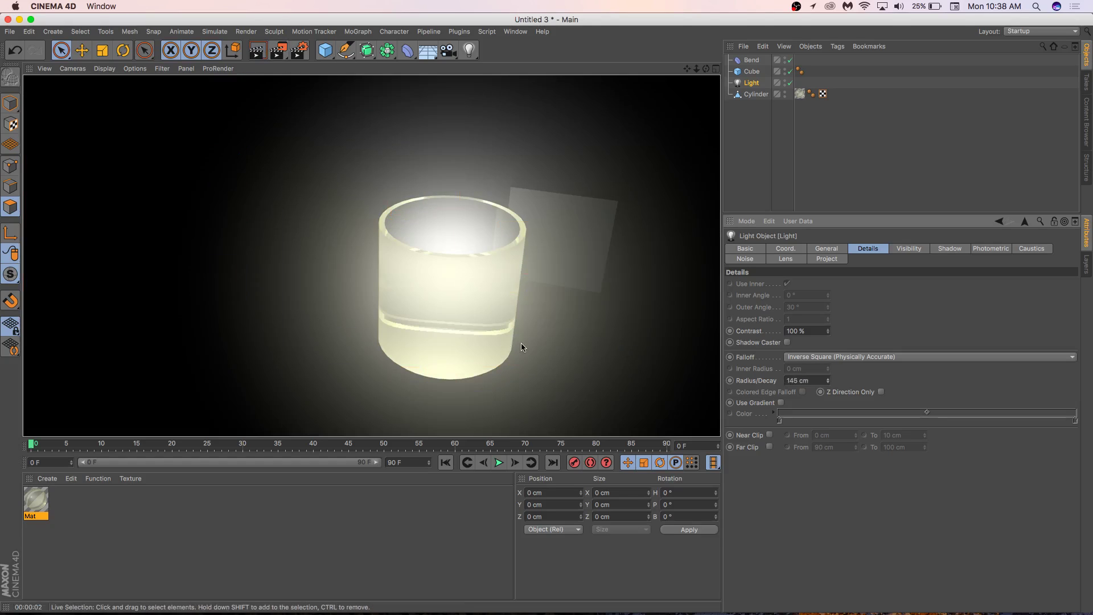
{"action": "left_click_drag", "start_coordinate": [519, 344], "coordinate": [460, 254], "text": "alt"}
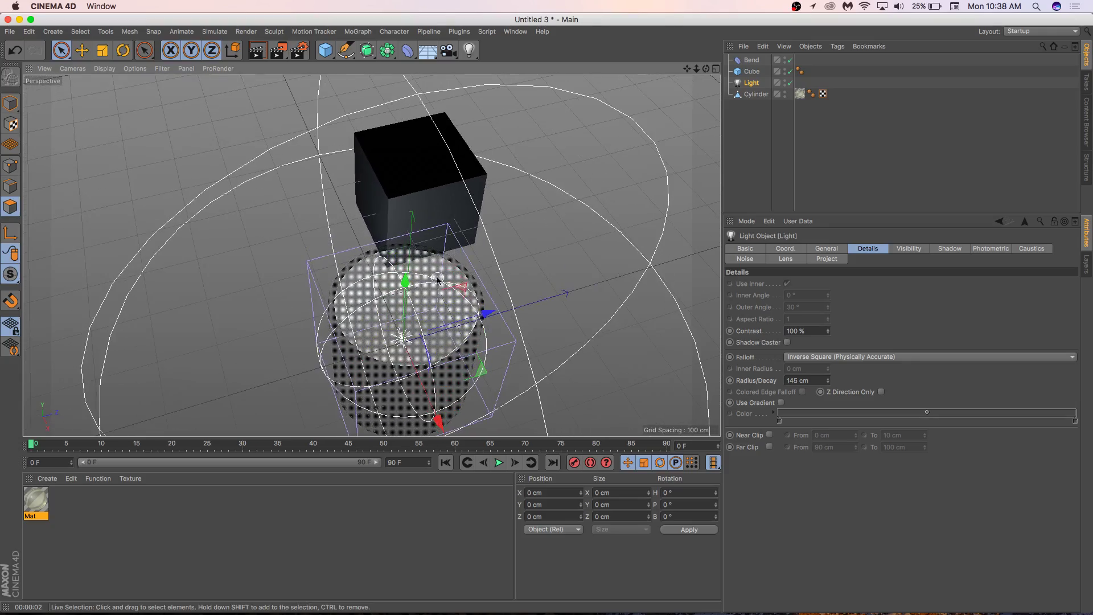
Step: In Model mode, move the black cube along its X and Z axes
{"action": "key", "text": "m"}
{"action": "key", "text": "y"}
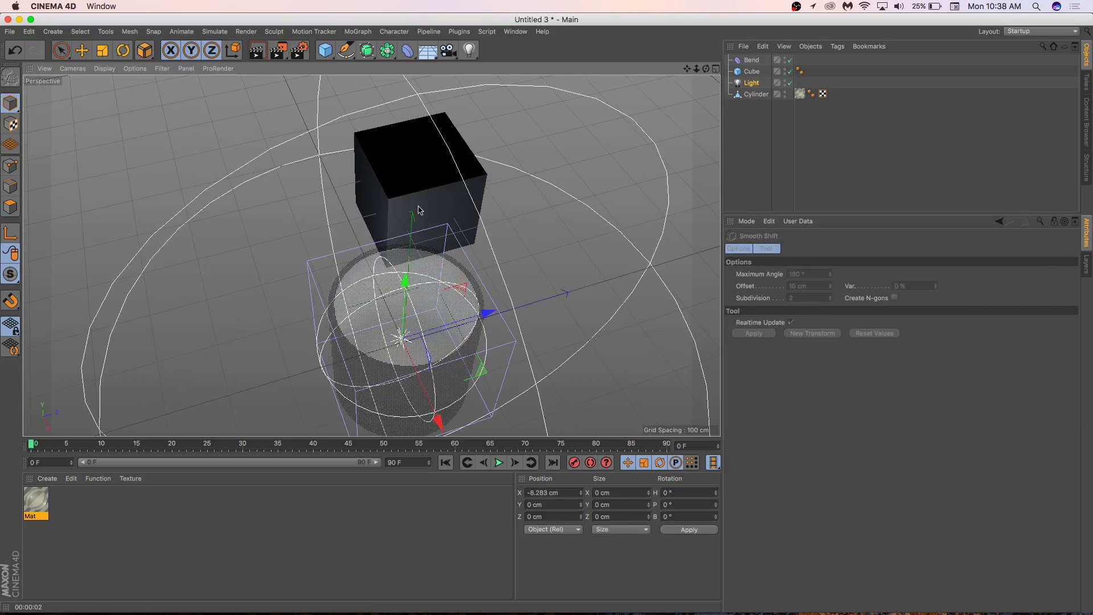
{"action": "left_click", "coordinate": [11, 108]}
{"action": "left_click", "coordinate": [447, 248]}
{"action": "left_click_drag", "start_coordinate": [447, 248], "coordinate": [481, 303]}
{"action": "left_click_drag", "start_coordinate": [511, 222], "coordinate": [487, 228]}
Step: Delete the Bend deformer and slide the cube to X −238.833, Z 178.199 cm
{"action": "left_click", "coordinate": [749, 61]}
{"action": "key", "text": "Delete"}
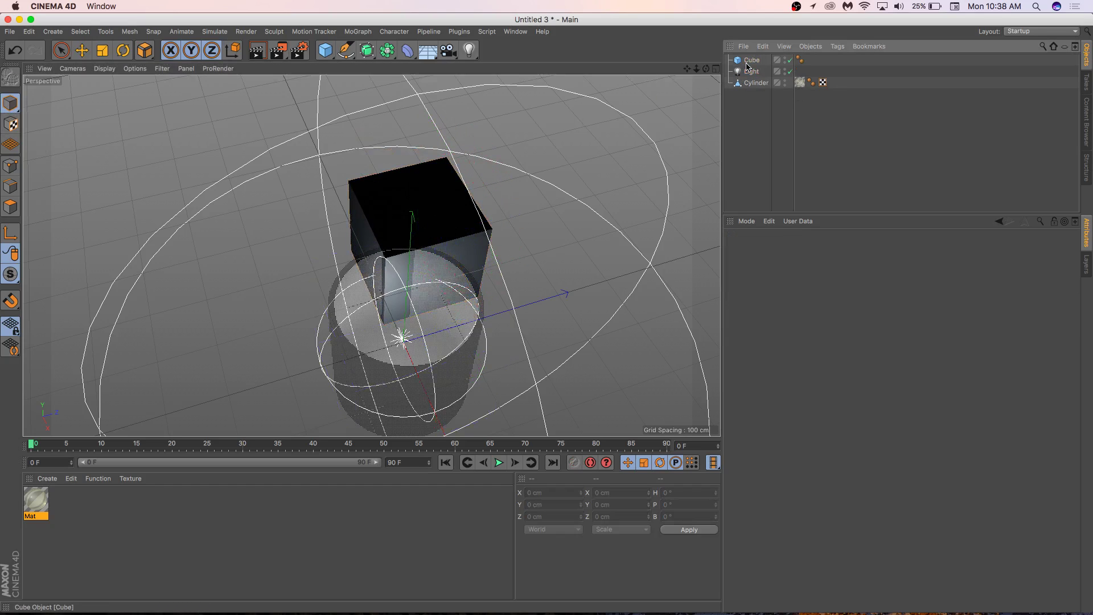
{"action": "left_click_drag", "start_coordinate": [462, 120], "coordinate": [424, 196], "text": "alt"}
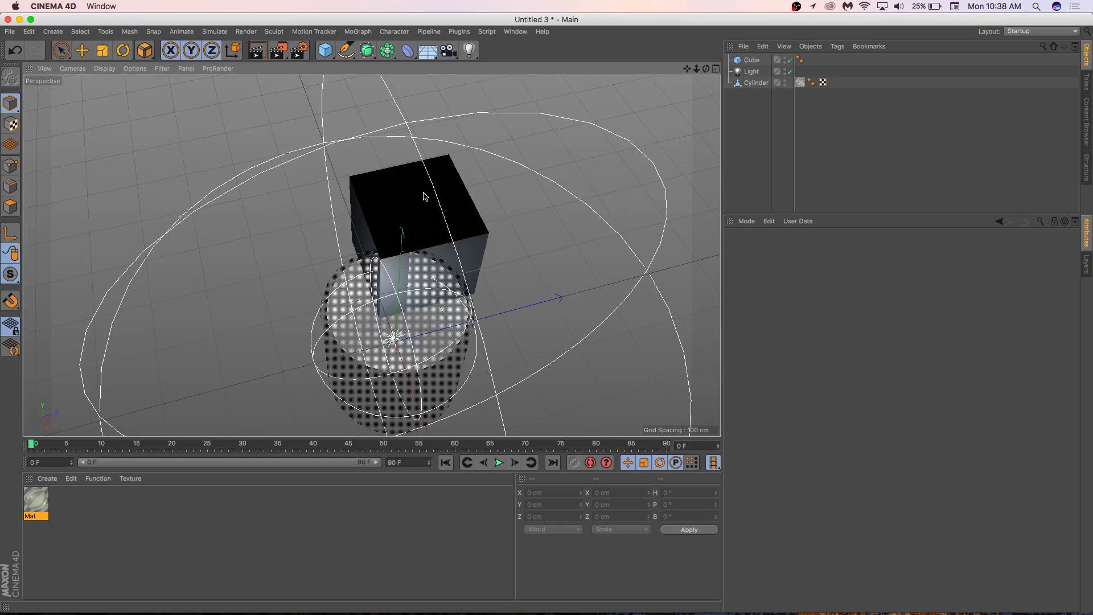
{"action": "left_click", "coordinate": [751, 59]}
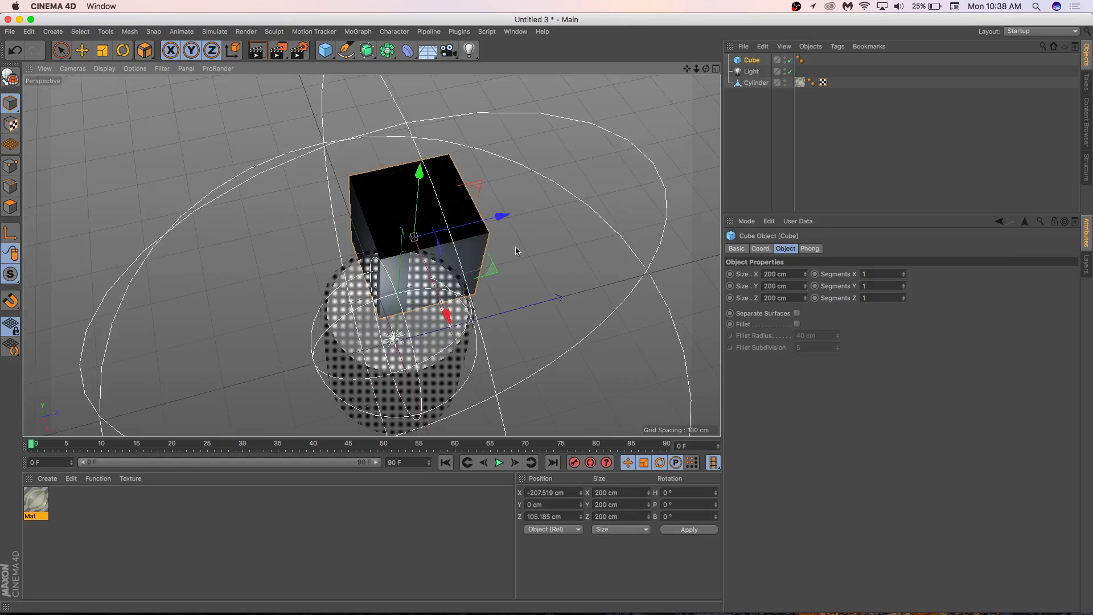
{"action": "left_click_drag", "start_coordinate": [492, 277], "coordinate": [523, 250]}
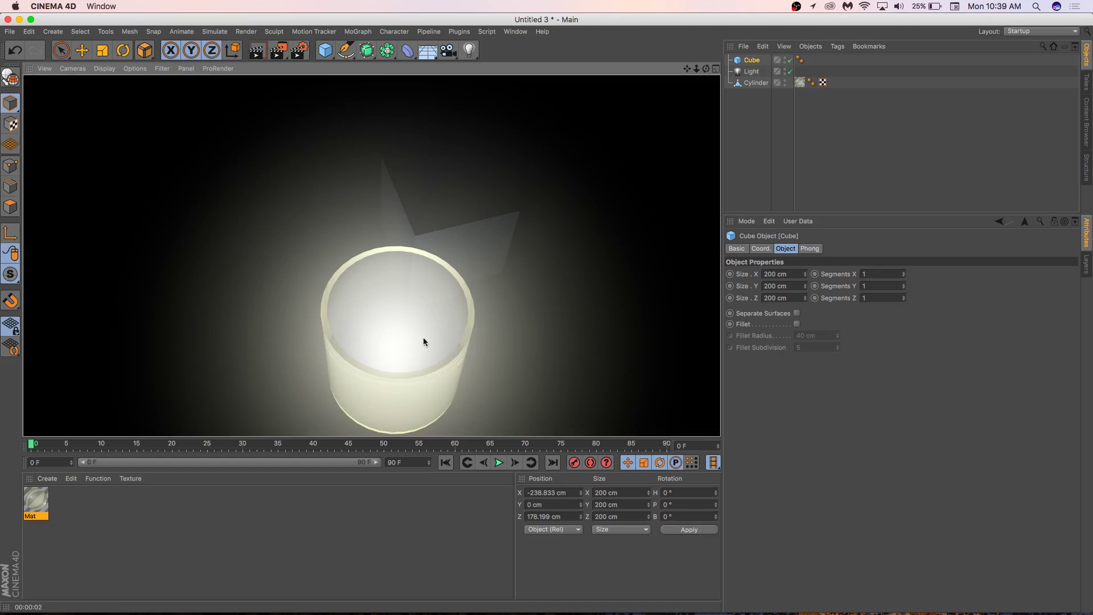
Step: Lower the light's intensity to 32%, check its Visibility, Details and Shadow tabs, and render
{"action": "left_click", "coordinate": [395, 274]}
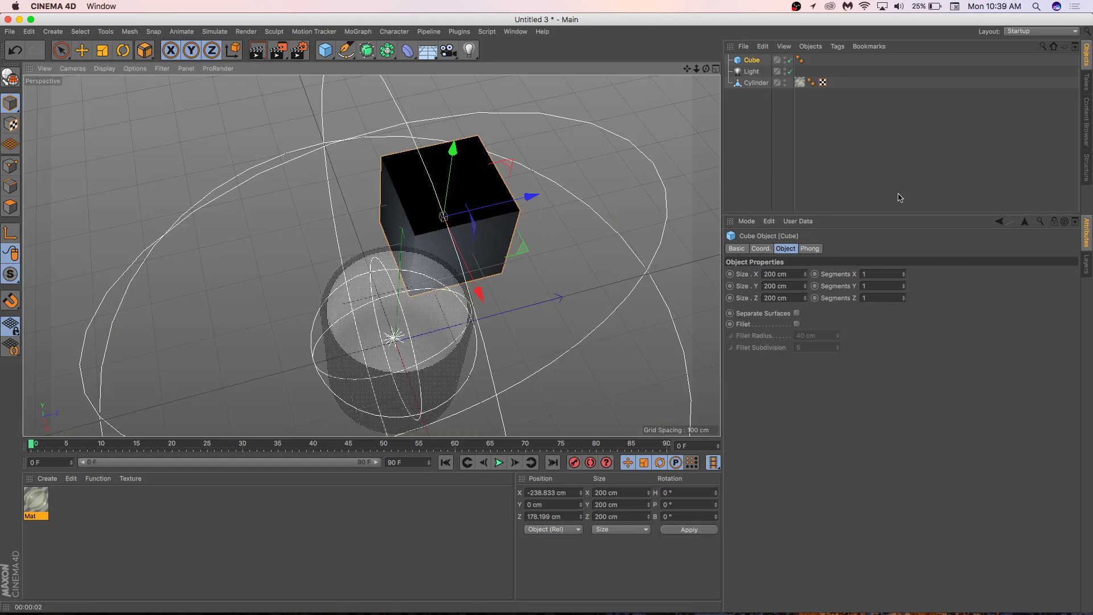
{"action": "left_click", "coordinate": [751, 72]}
{"action": "left_click", "coordinate": [821, 249]}
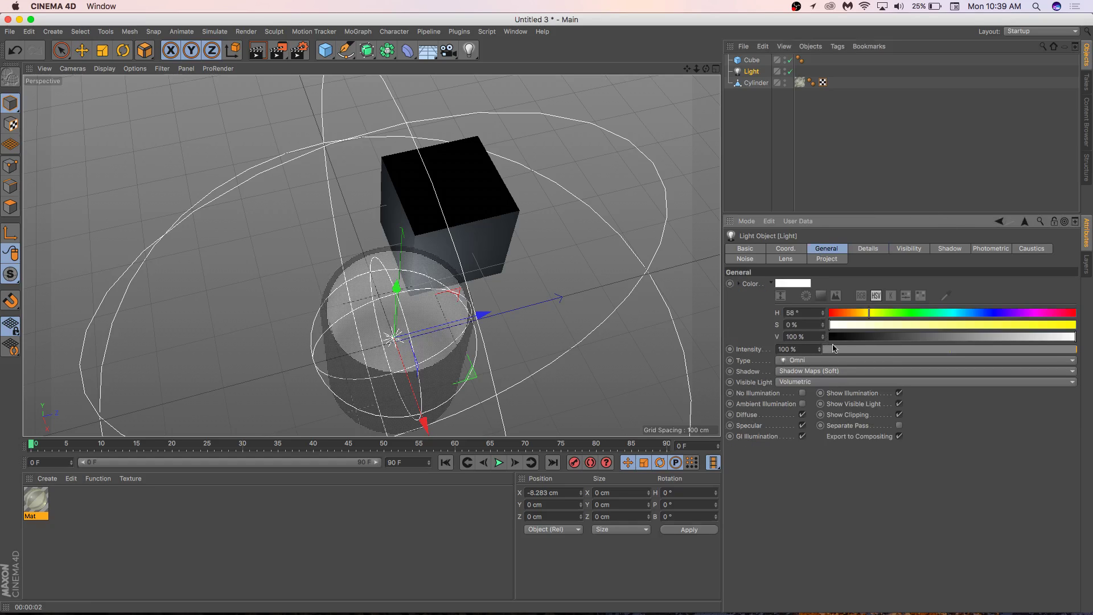
{"action": "left_click_drag", "start_coordinate": [1063, 349], "coordinate": [905, 349]}
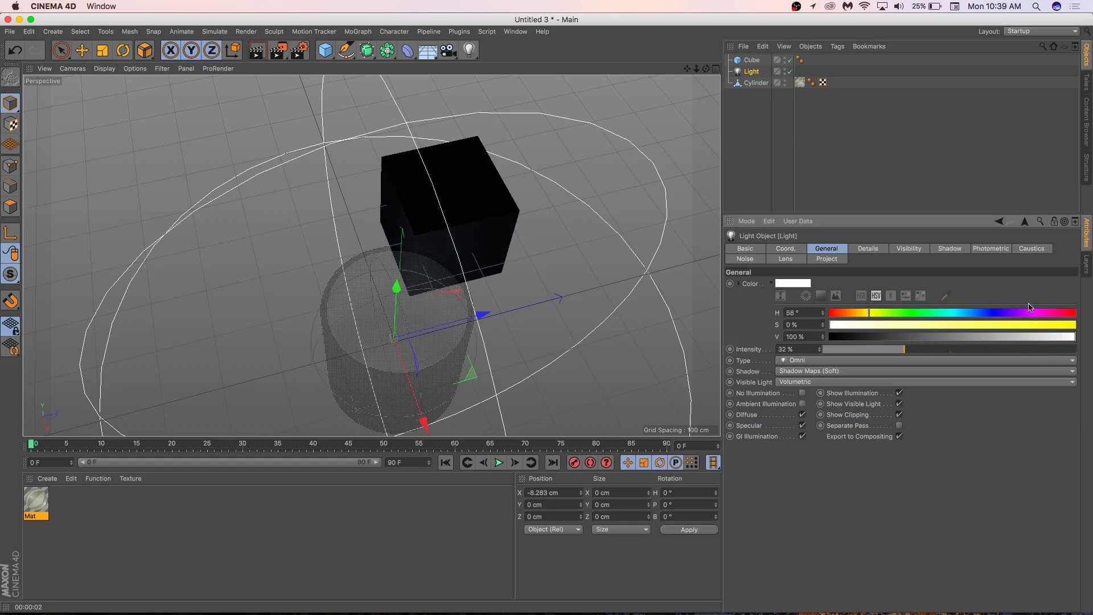
{"action": "left_click", "coordinate": [911, 248]}
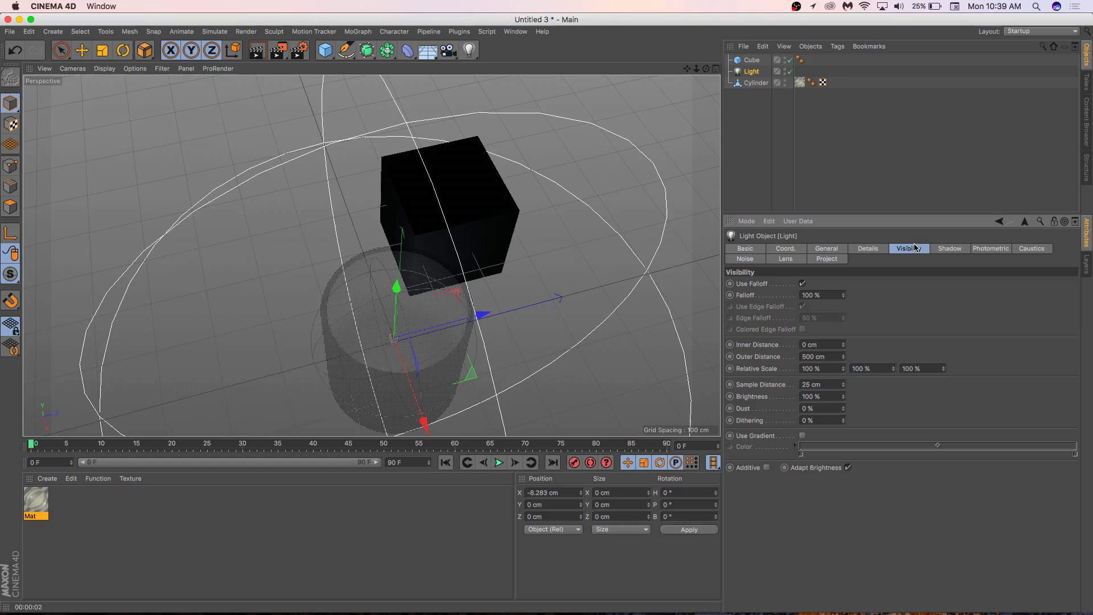
{"action": "left_click", "coordinate": [877, 250]}
{"action": "left_click", "coordinate": [943, 251]}
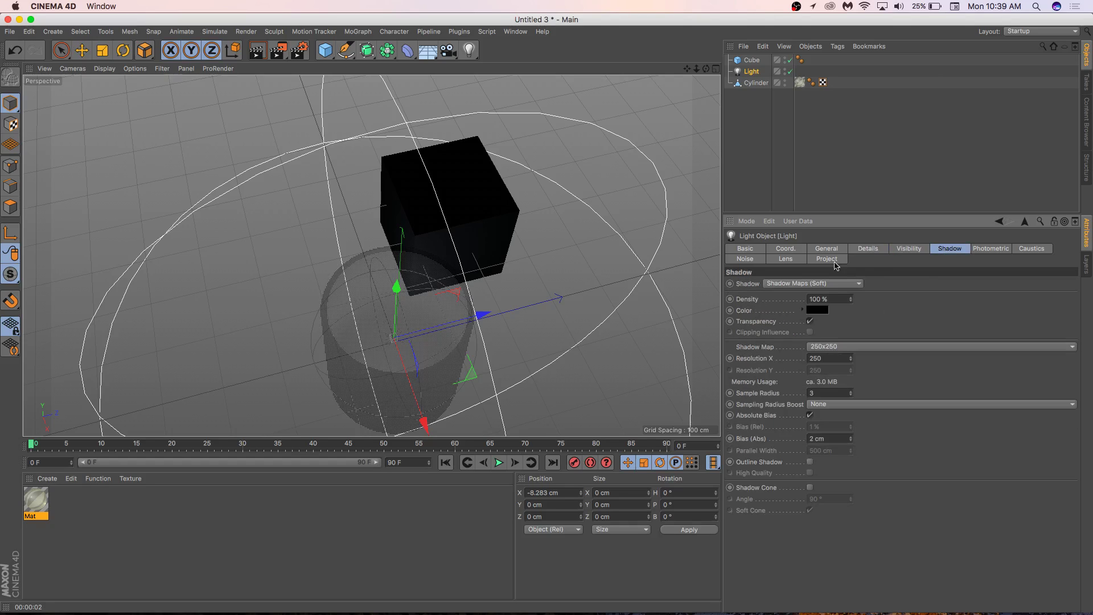
{"action": "left_click", "coordinate": [824, 250]}
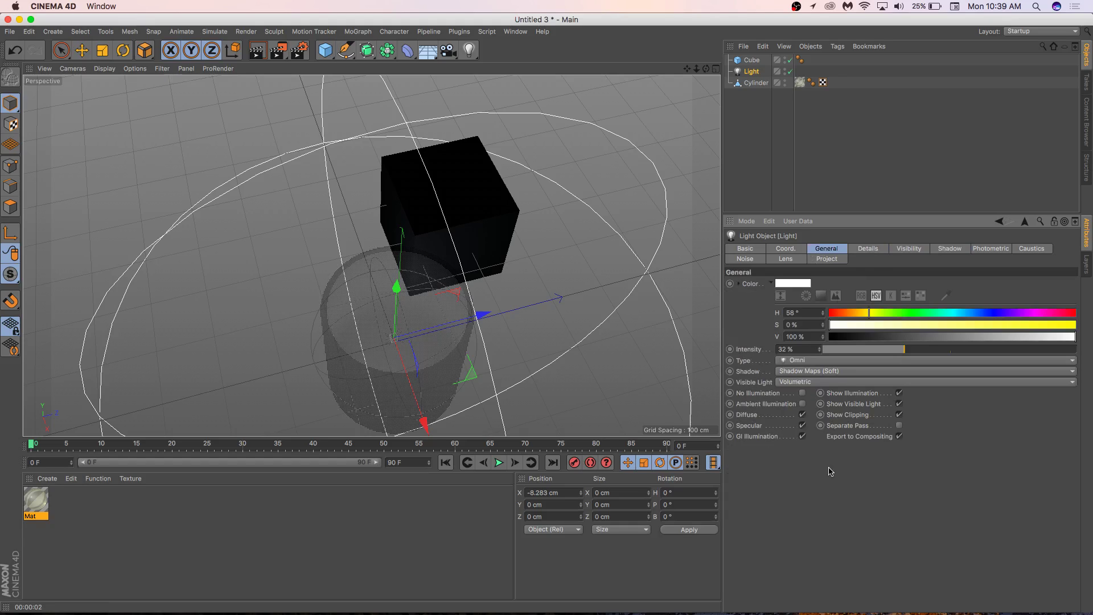
{"action": "left_click", "coordinate": [258, 52]}
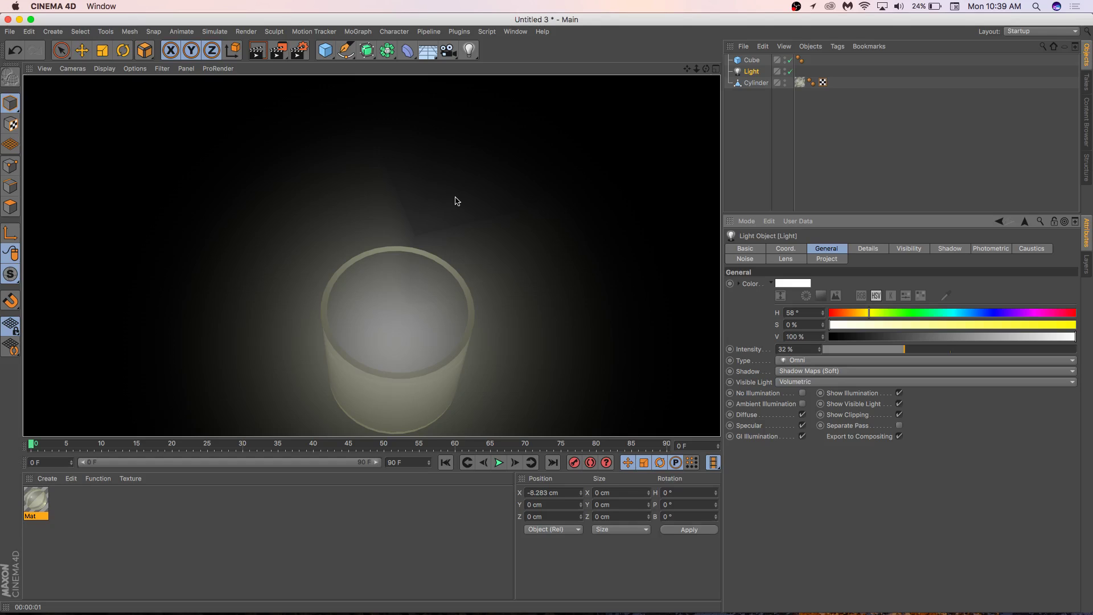
Step: Open camera.c4d from the cctv-camera folder in Downloads
{"action": "key", "text": "super+o"}
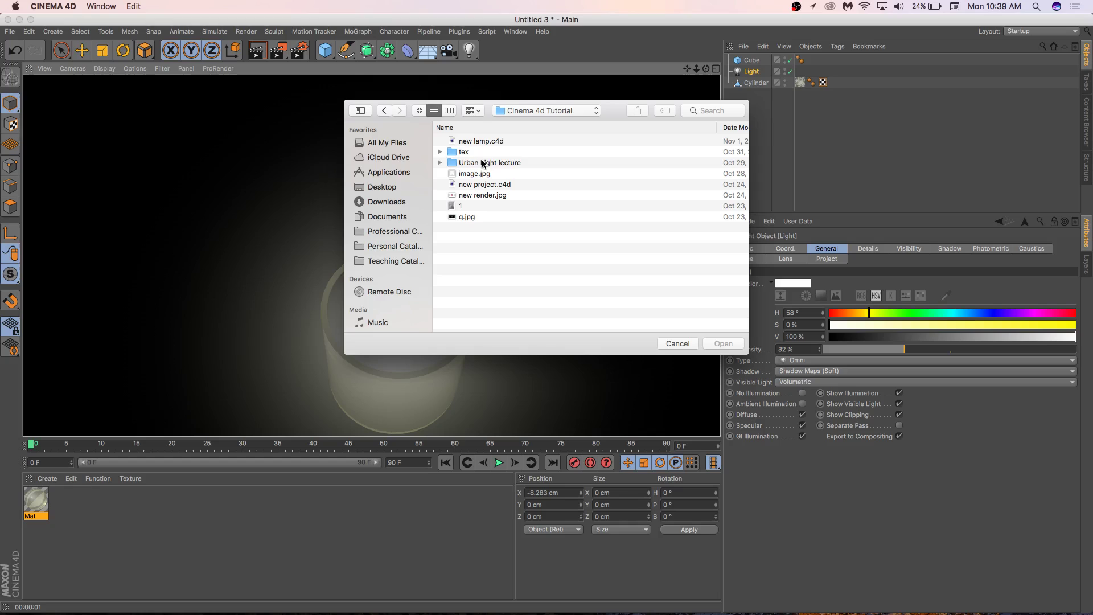
{"action": "left_click", "coordinate": [391, 218]}
{"action": "left_click", "coordinate": [386, 201]}
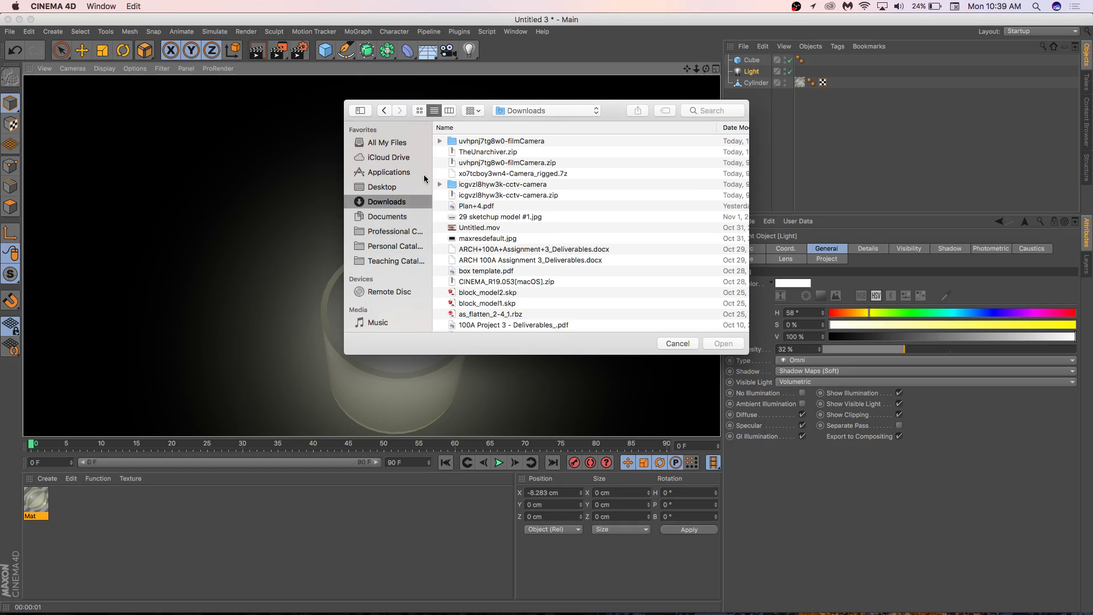
{"action": "left_click", "coordinate": [440, 141]}
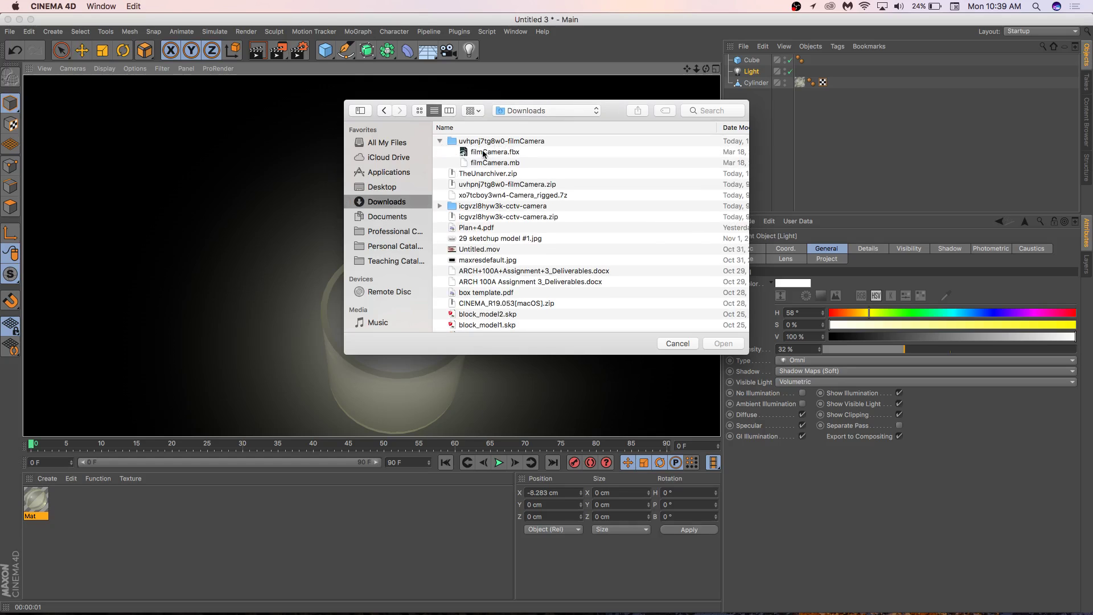
{"action": "left_click", "coordinate": [484, 153]}
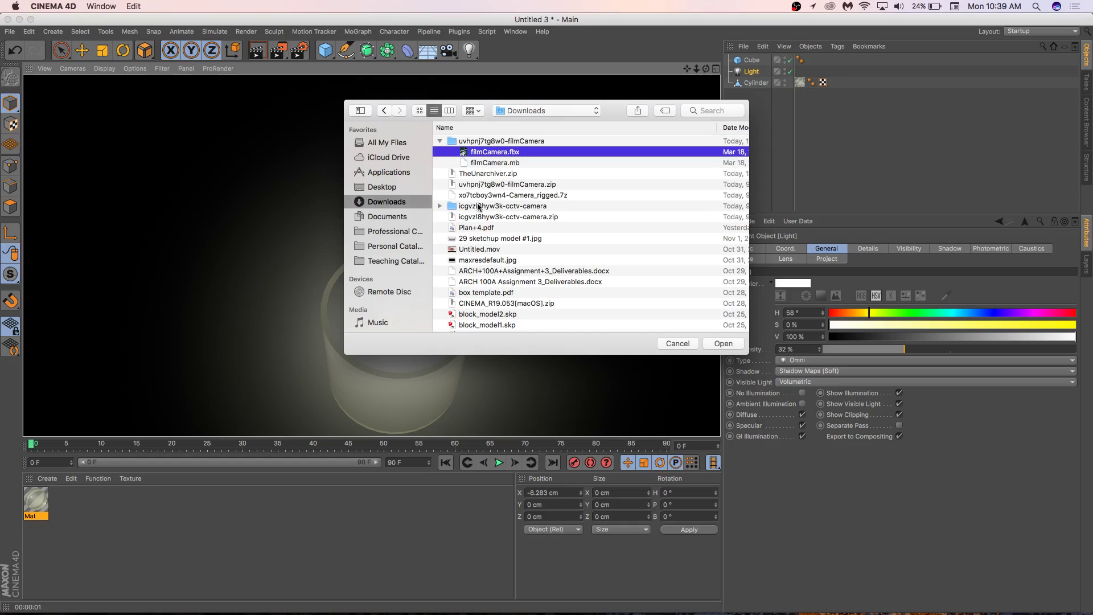
{"action": "left_click", "coordinate": [440, 216]}
{"action": "left_click", "coordinate": [440, 205]}
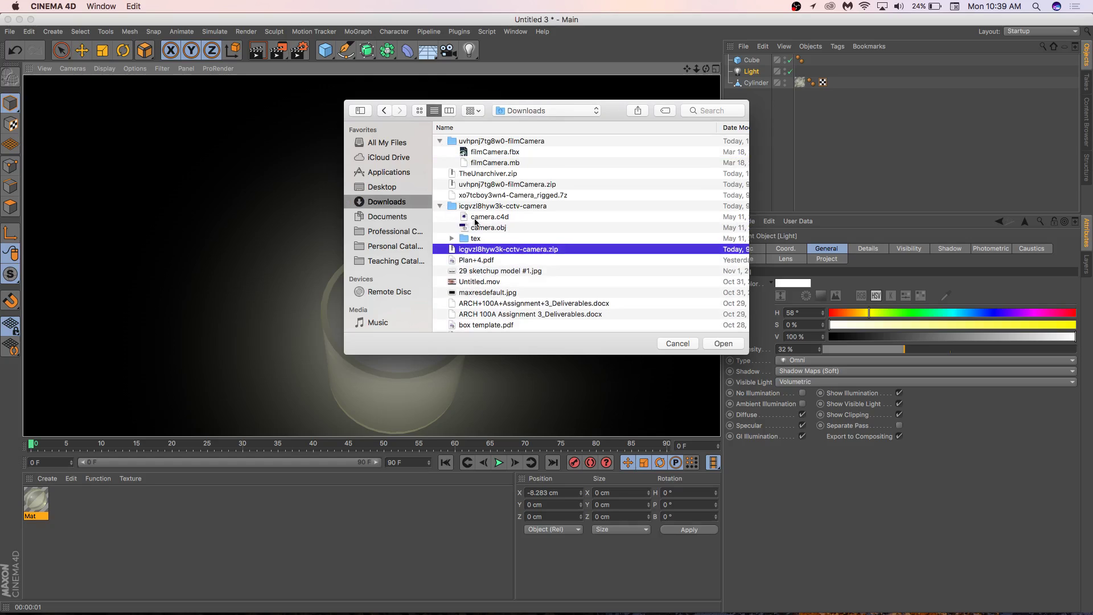
{"action": "double_click", "coordinate": [475, 219]}
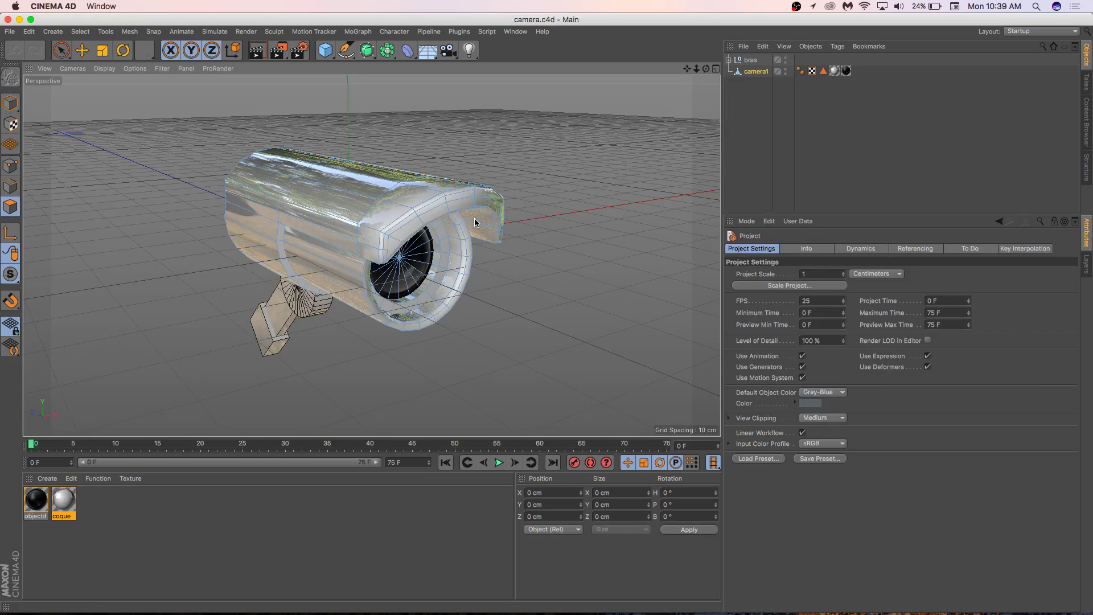
Step: Delete every tag on the CCTV camera model so its parts show untextured grey, then zoom out
{"action": "left_click", "coordinate": [729, 67]}
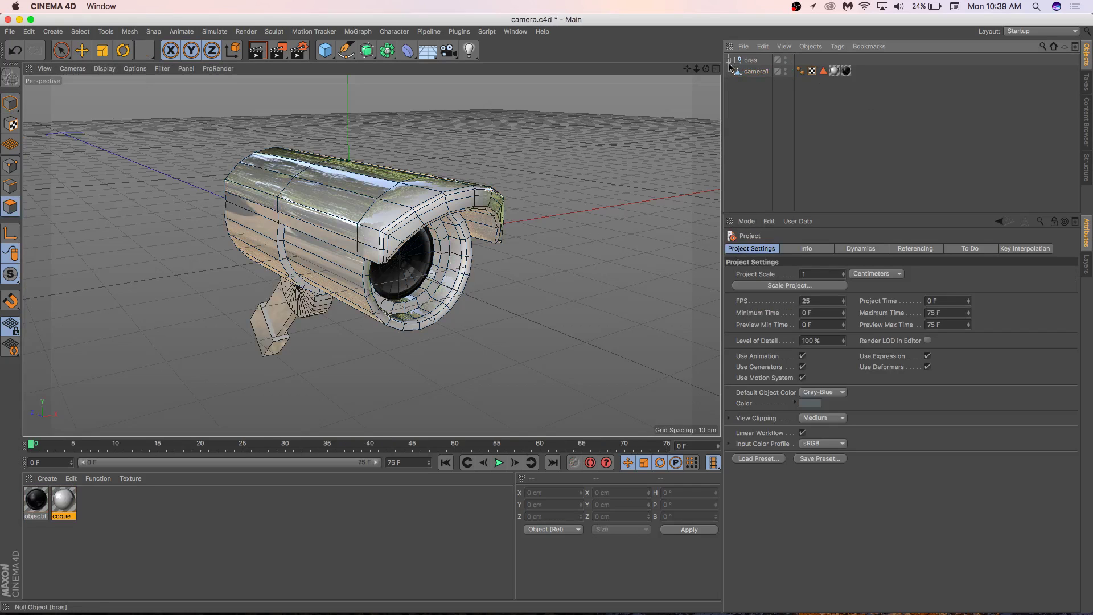
{"action": "left_click", "coordinate": [728, 61]}
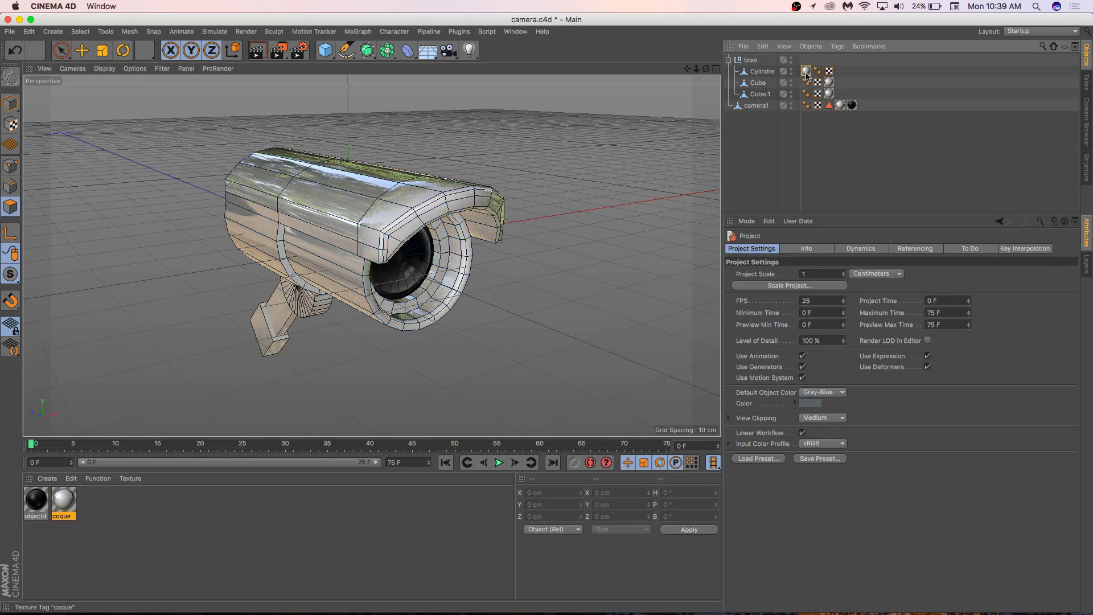
{"action": "left_click", "coordinate": [852, 105]}
{"action": "key", "text": "ctrl+a"}
{"action": "key", "text": "Delete"}
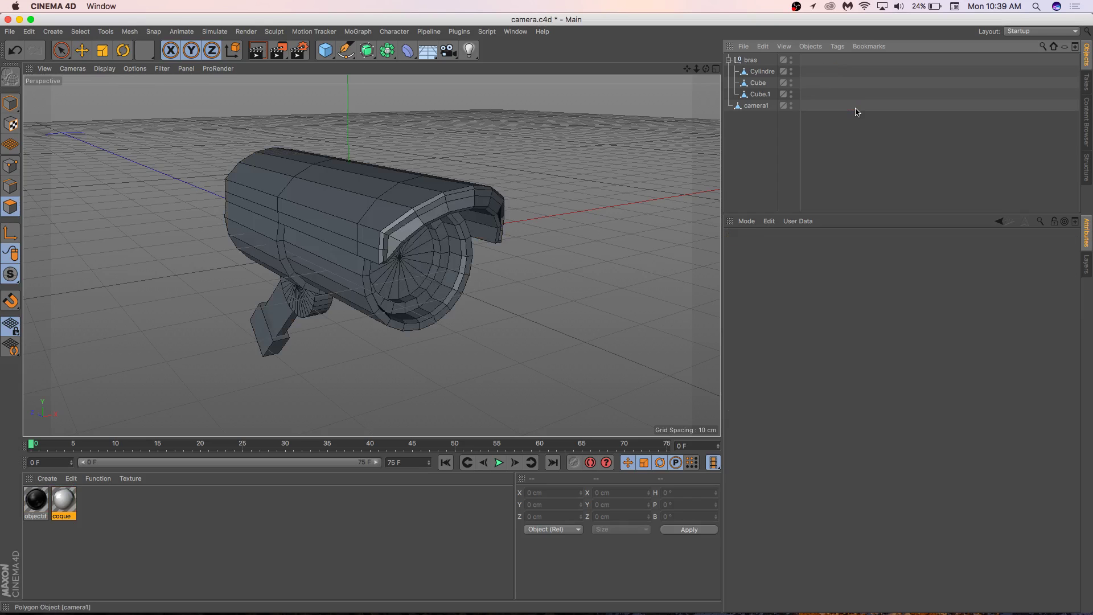
{"action": "left_click_drag", "start_coordinate": [385, 232], "coordinate": [413, 272], "text": "alt"}
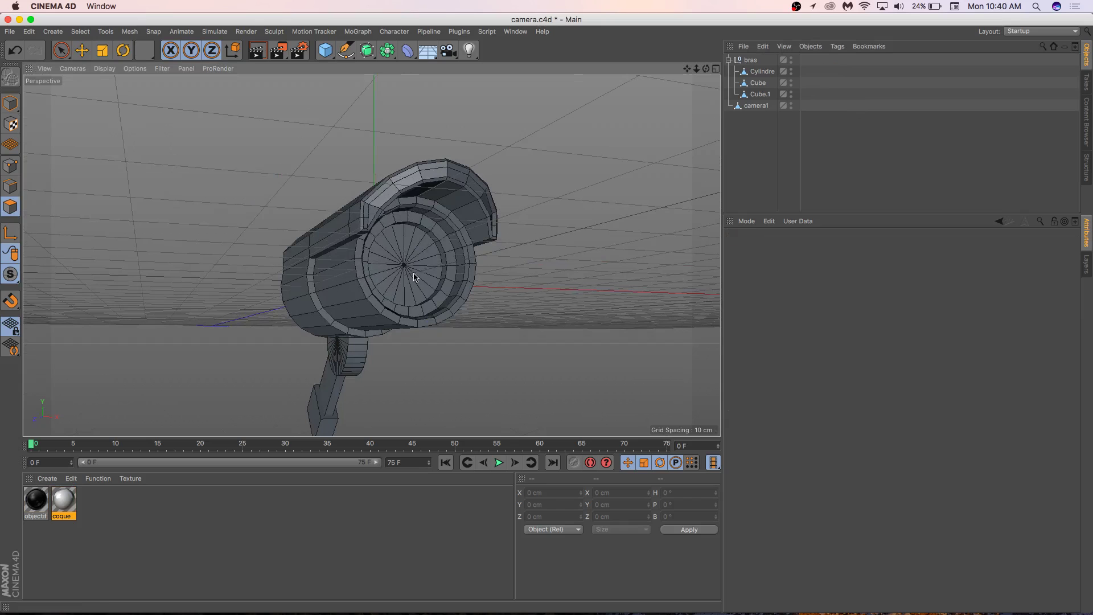
{"action": "left_click_drag", "start_coordinate": [414, 277], "coordinate": [525, 323], "text": "alt"}
{"action": "scroll", "coordinate": [422, 366], "scroll_direction": "down", "scroll_amount": 5}
{"action": "left_click_drag", "start_coordinate": [509, 273], "coordinate": [403, 361], "text": "alt"}
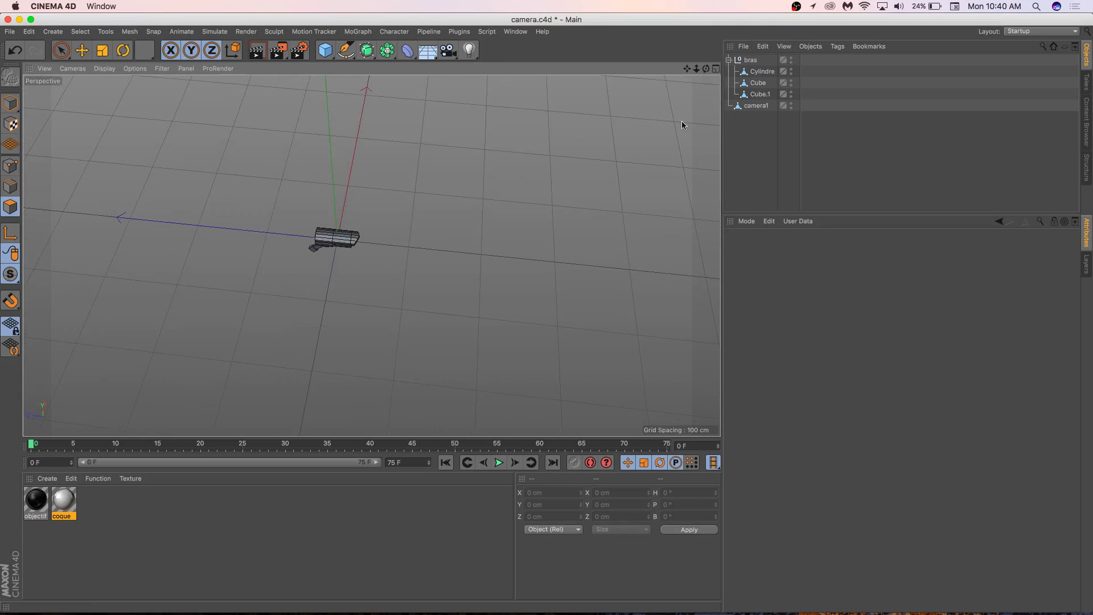
Step: Add a Spot Light and rotate it about -120° on P to aim along the camera
{"action": "left_click", "coordinate": [466, 51]}
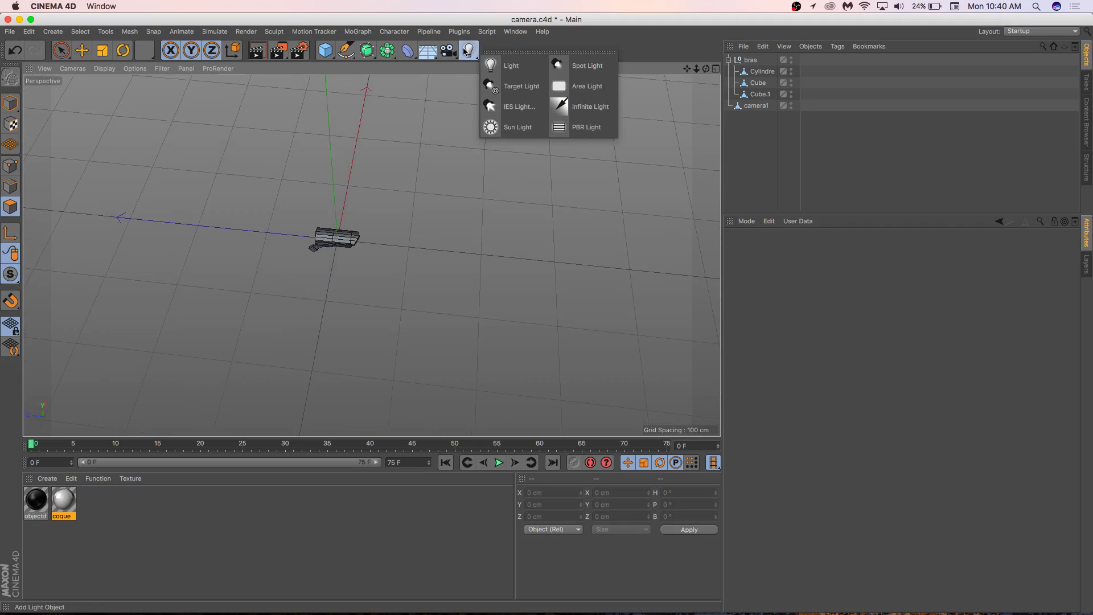
{"action": "left_click", "coordinate": [579, 64]}
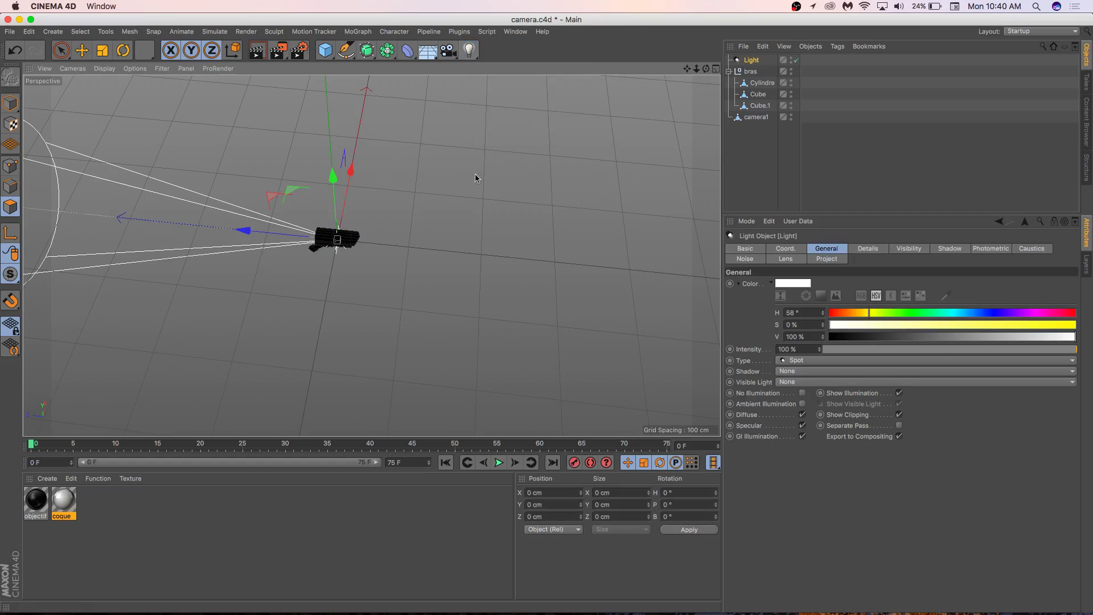
{"action": "left_click_drag", "start_coordinate": [366, 228], "coordinate": [219, 115], "text": "alt"}
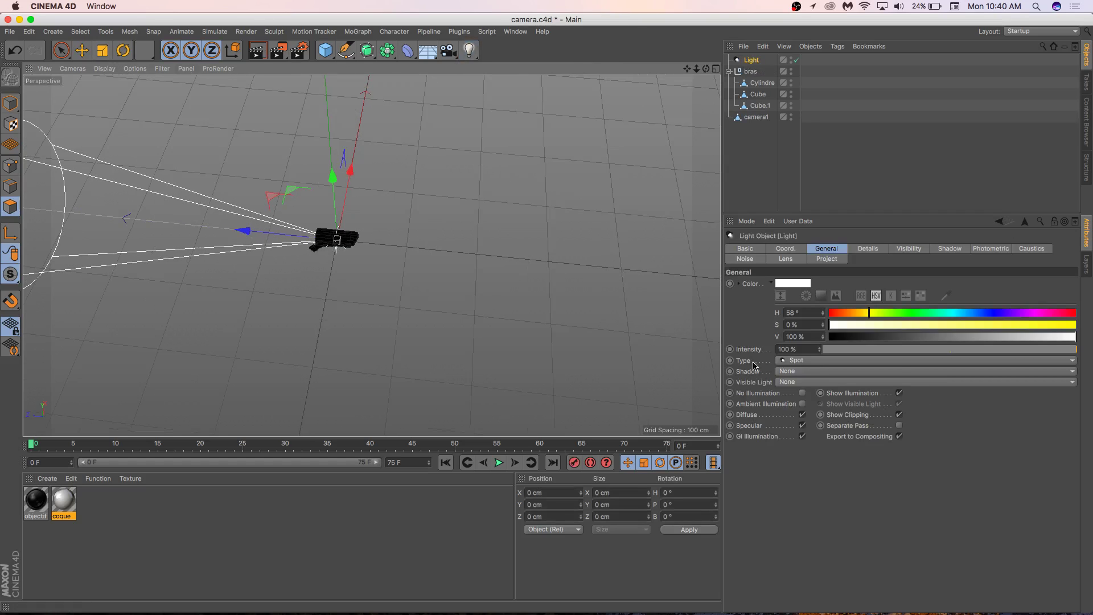
{"action": "left_click", "coordinate": [123, 50]}
{"action": "left_click_drag", "start_coordinate": [379, 282], "coordinate": [239, 144]}
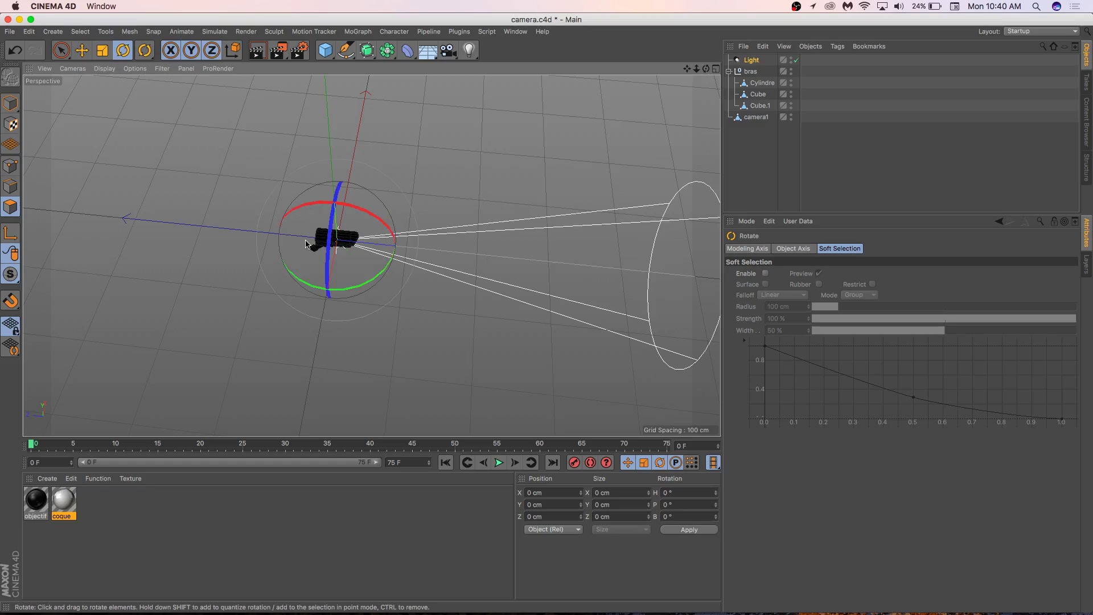
Step: Move the spot light along X so it sits at the camera's lens
{"action": "scroll", "coordinate": [366, 243], "scroll_direction": "up", "scroll_amount": 10}
{"action": "mouse_move", "coordinate": [366, 243]}
{"action": "left_mouse_down", "text": "alt"}
{"action": "mouse_move", "coordinate": [258, 101]}
{"action": "mouse_move", "coordinate": [198, 198]}
{"action": "mouse_move", "coordinate": [346, 207]}
{"action": "mouse_move", "coordinate": [373, 244]}
{"action": "left_mouse_up", "text": "alt"}
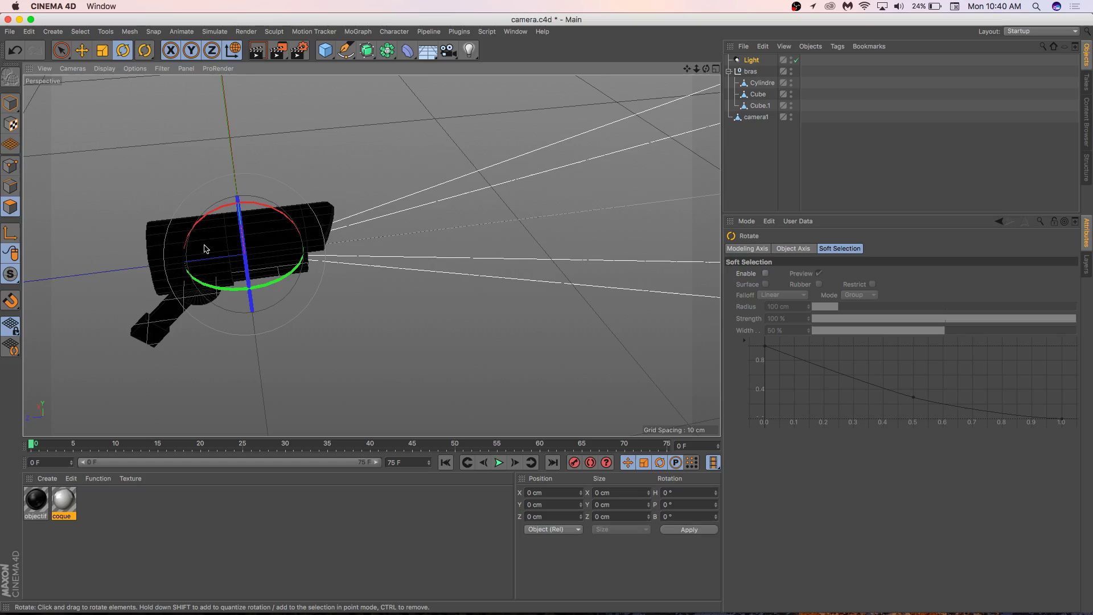
{"action": "left_click", "coordinate": [82, 50]}
{"action": "left_click_drag", "start_coordinate": [323, 249], "coordinate": [361, 239]}
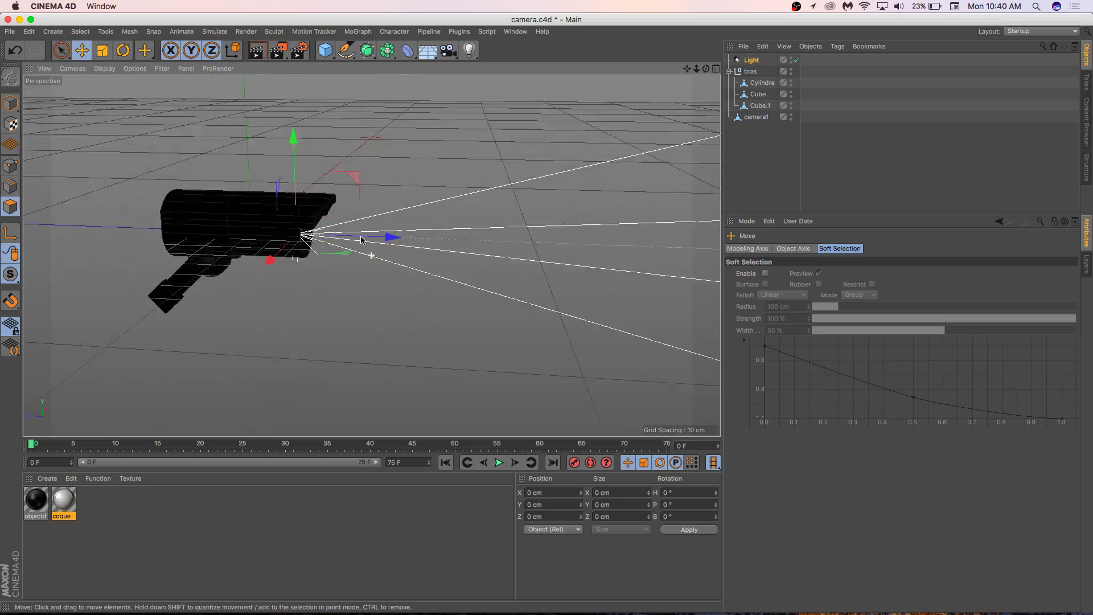
{"action": "scroll", "coordinate": [361, 240], "scroll_direction": "down", "scroll_amount": 10}
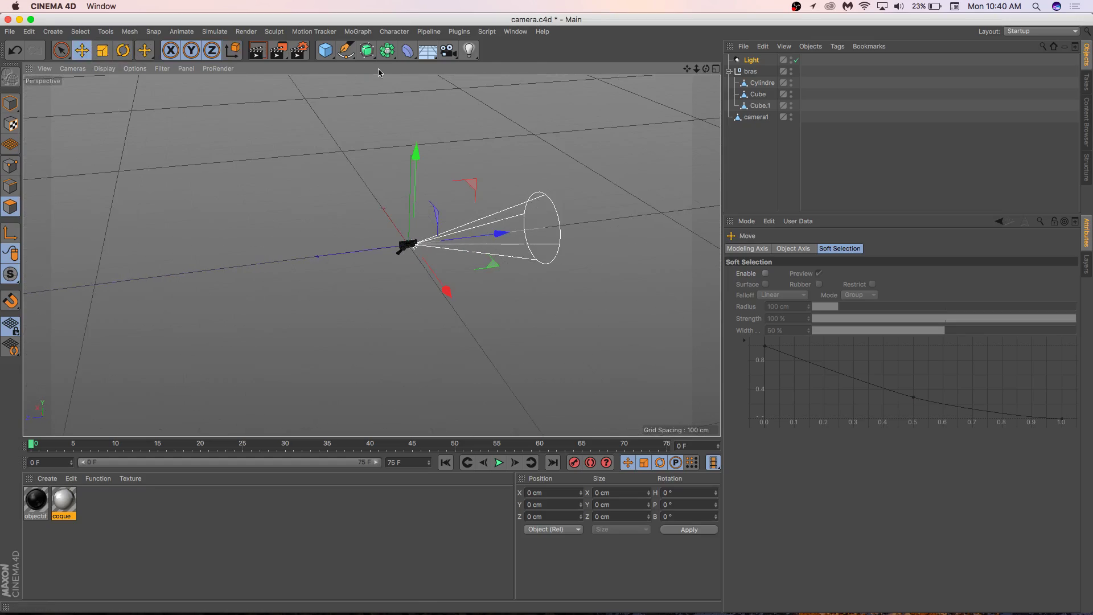
Step: Add a cube in front of the spotlight, size it 500 × 500 × 200 cm, and render the view
{"action": "left_click", "coordinate": [325, 50]}
{"action": "left_click_drag", "start_coordinate": [349, 260], "coordinate": [586, 233]}
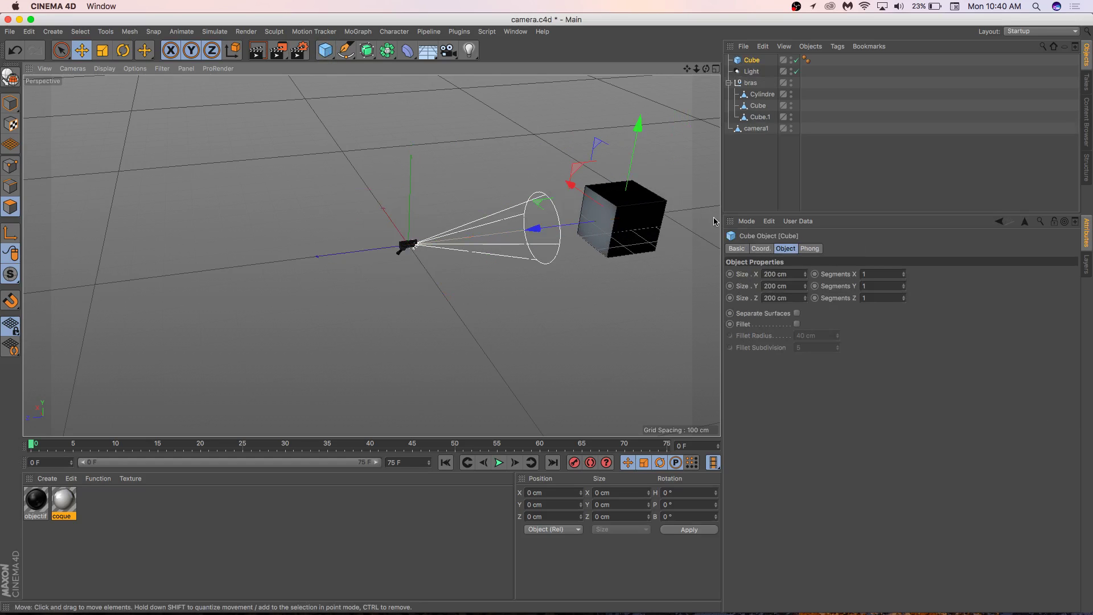
{"action": "left_click", "coordinate": [783, 274]}
{"action": "type", "text": "5"}
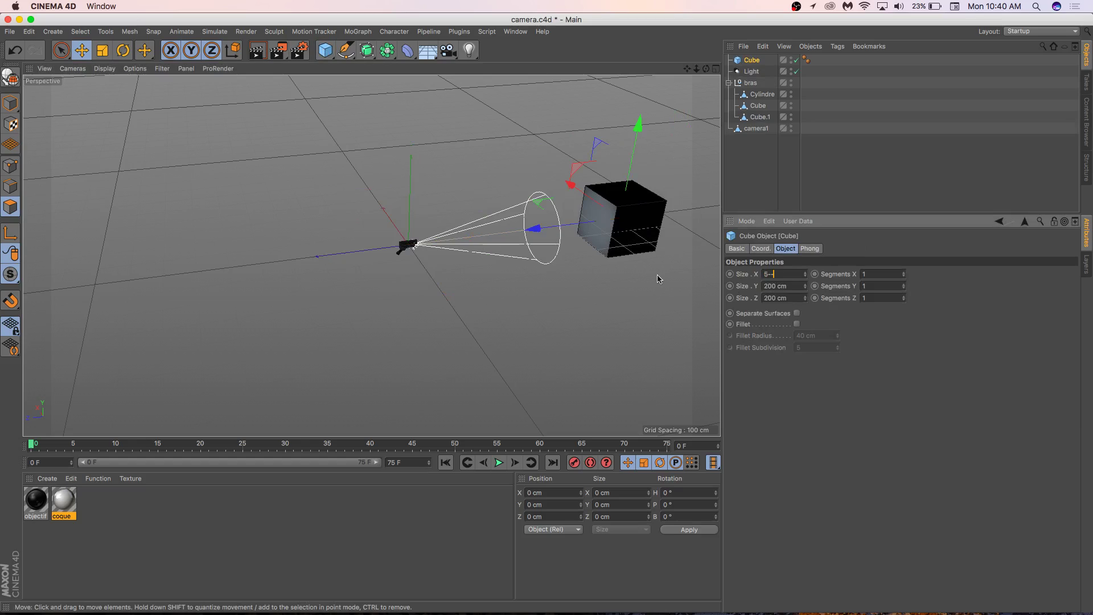
{"action": "type", "text": "00"}
{"action": "key", "text": "Tab"}
{"action": "type", "text": "5"}
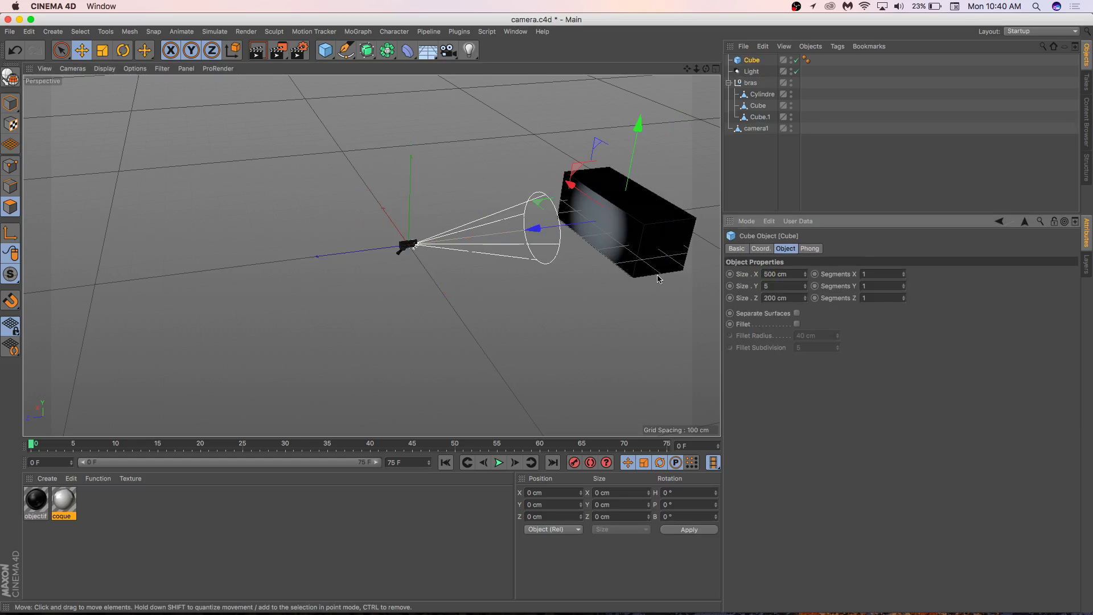
{"action": "type", "text": "00"}
{"action": "key", "text": "Tab"}
{"action": "key", "text": "BackSpace"}
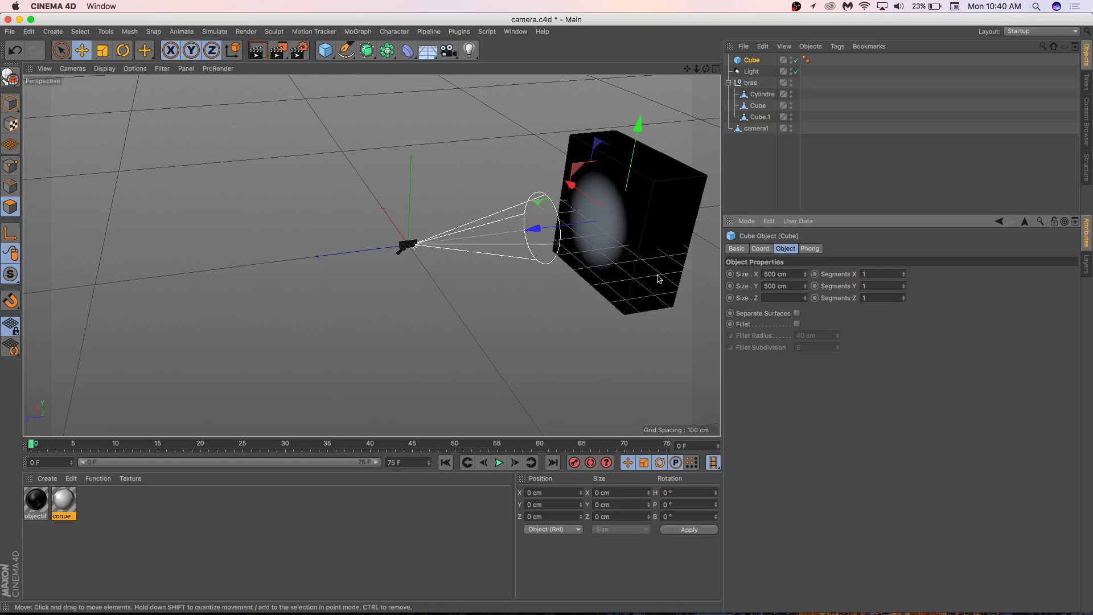
{"action": "key", "text": "Return"}
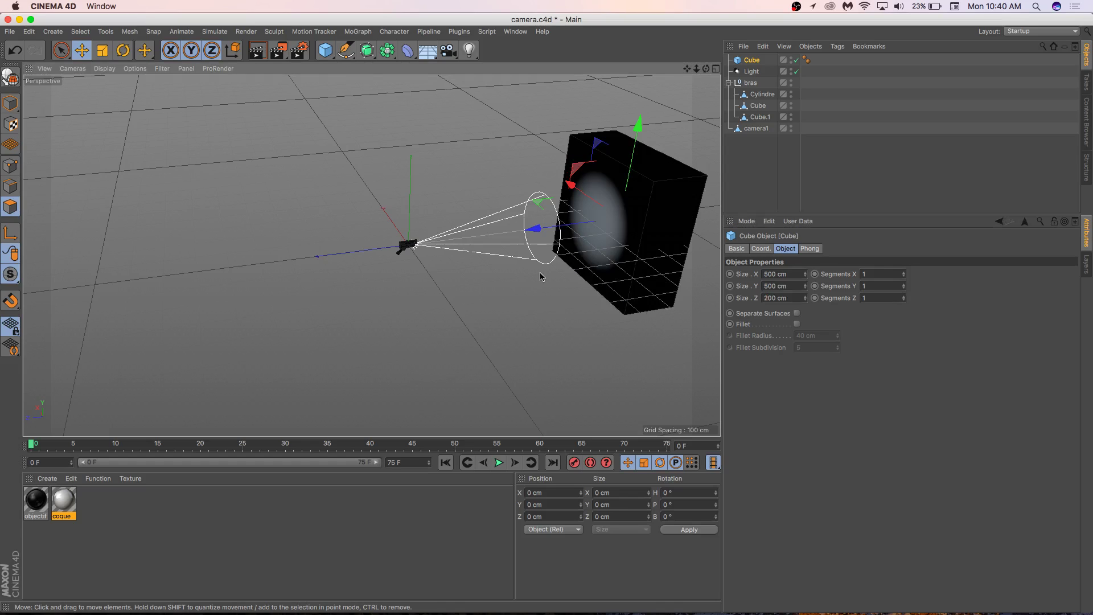
{"action": "left_click", "coordinate": [258, 52]}
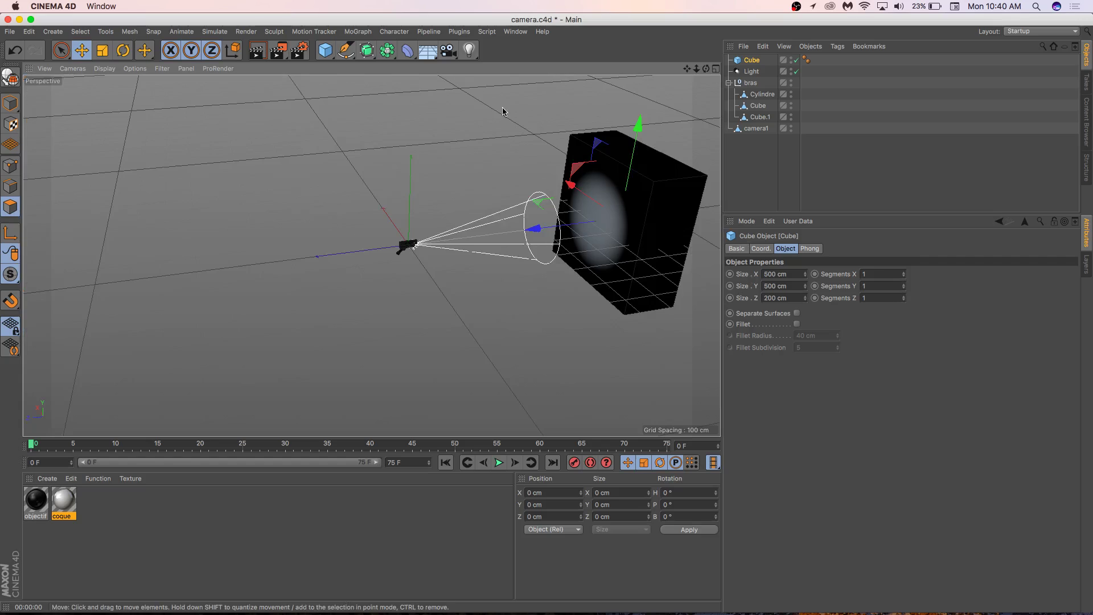
Step: Add an infinite light, Light.1, render to check it, and move it well away from the camera model
{"action": "left_click", "coordinate": [466, 50]}
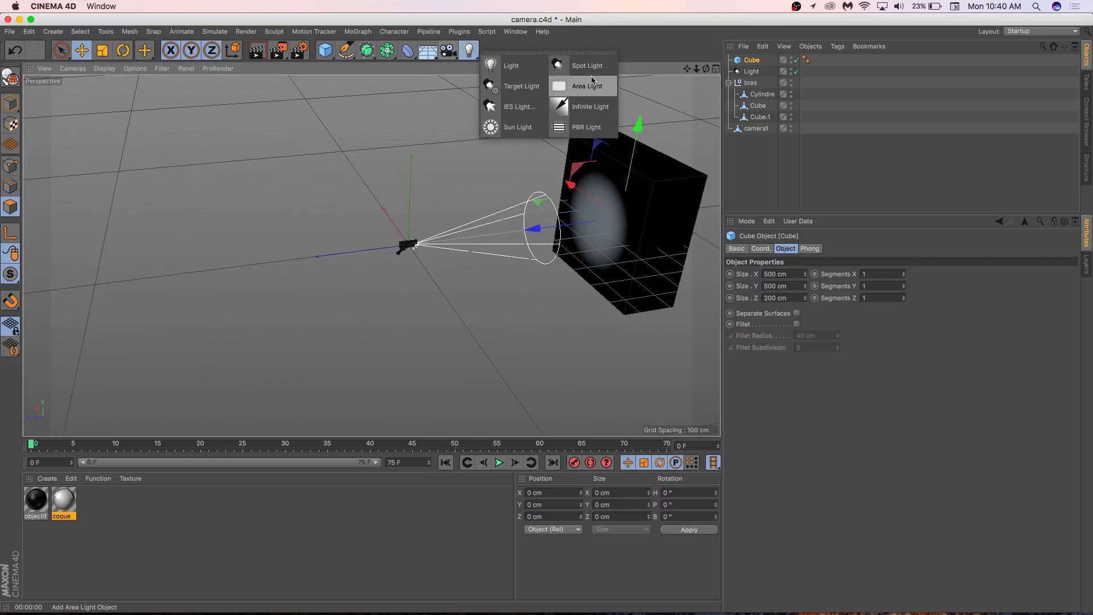
{"action": "left_click", "coordinate": [587, 113]}
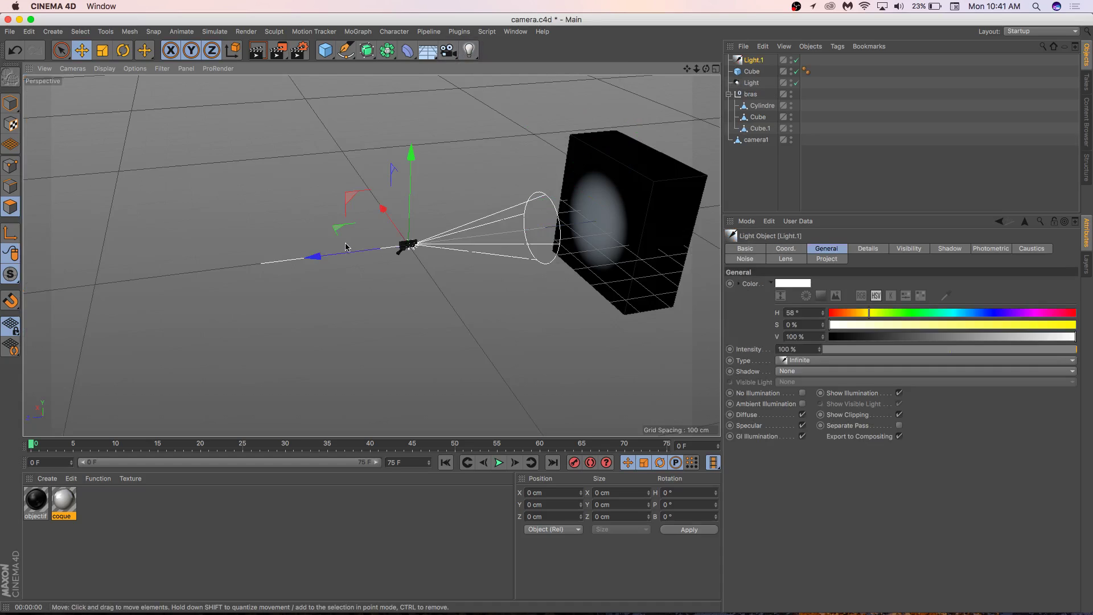
{"action": "left_click_drag", "start_coordinate": [340, 238], "coordinate": [252, 235]}
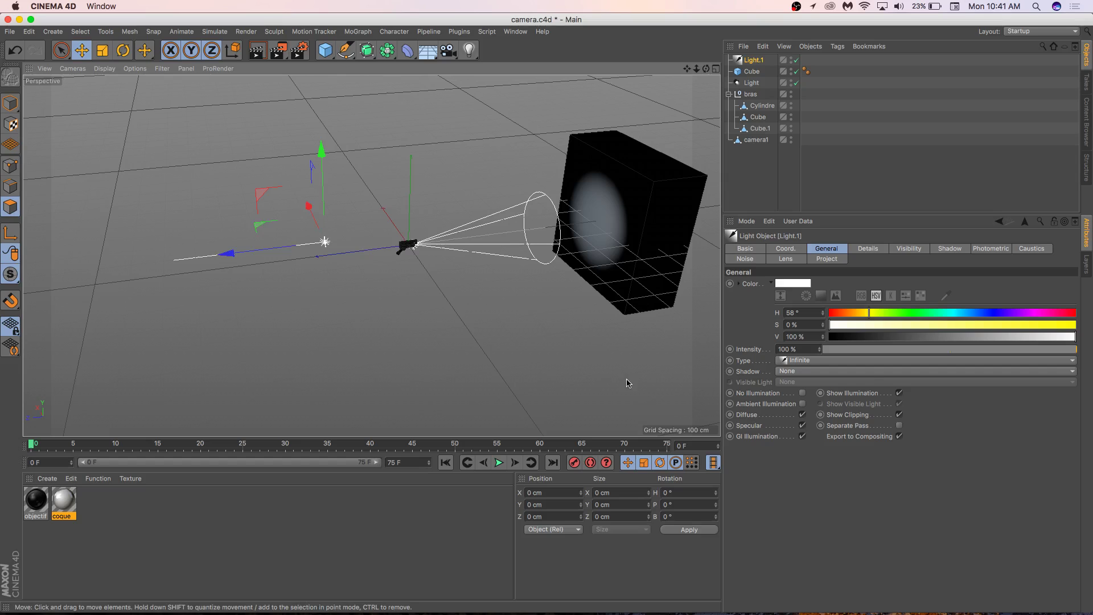
{"action": "left_click", "coordinate": [257, 50]}
{"action": "scroll", "coordinate": [434, 250], "scroll_direction": "up", "scroll_amount": 2}
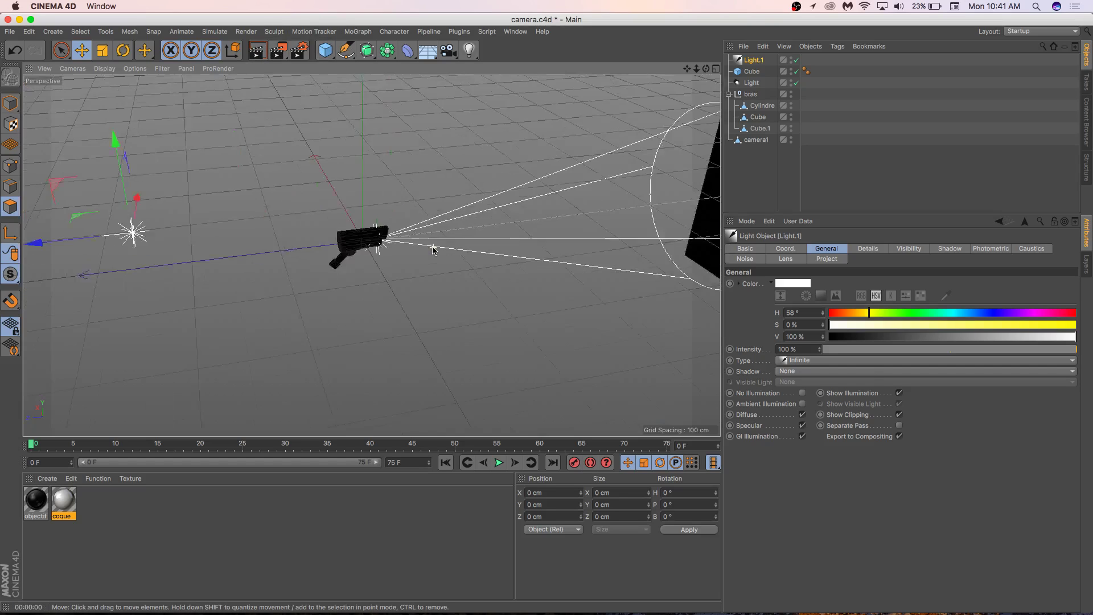
{"action": "scroll", "coordinate": [341, 247], "scroll_direction": "down", "scroll_amount": 2}
{"action": "left_click_drag", "start_coordinate": [278, 223], "coordinate": [434, 341]}
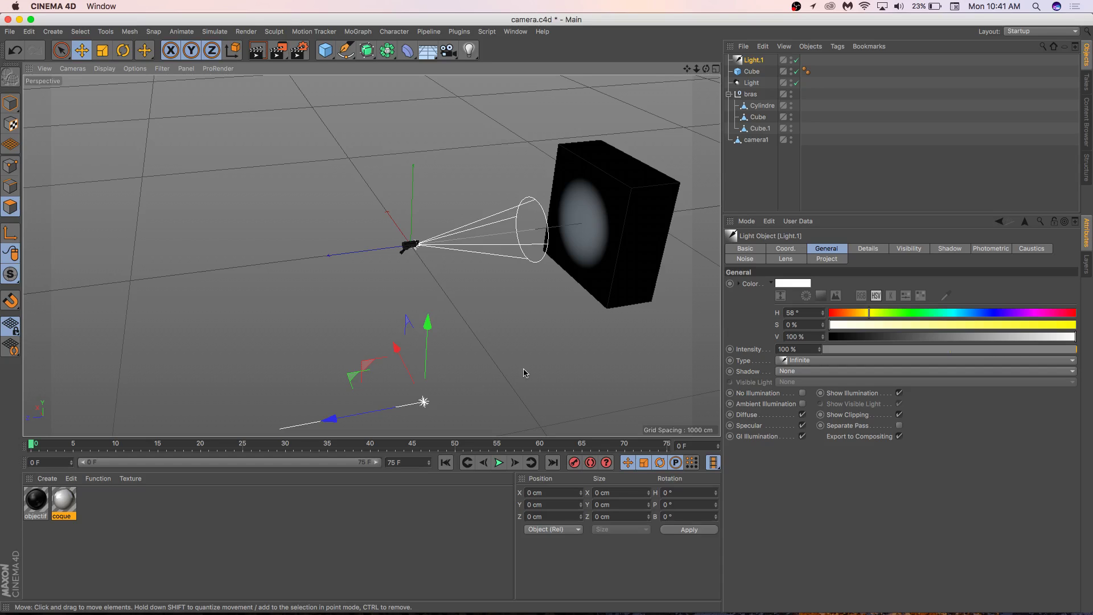
Step: Turn Light.1 into an omni light and position it higher, toward the cube wall
{"action": "left_click", "coordinate": [752, 71]}
{"action": "left_click", "coordinate": [749, 59]}
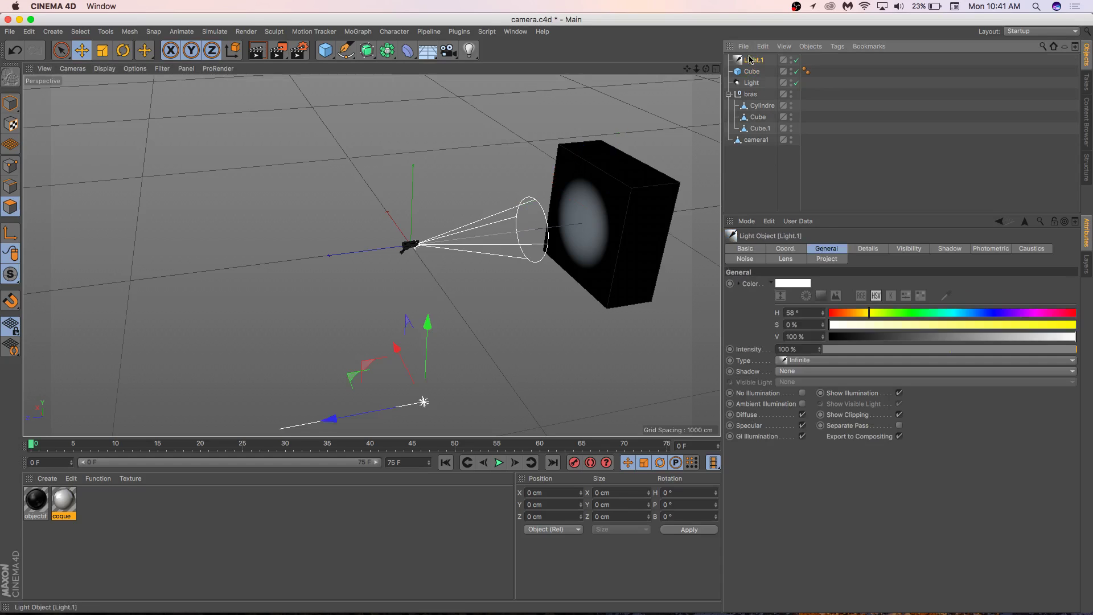
{"action": "left_click_drag", "start_coordinate": [469, 50], "coordinate": [494, 67]}
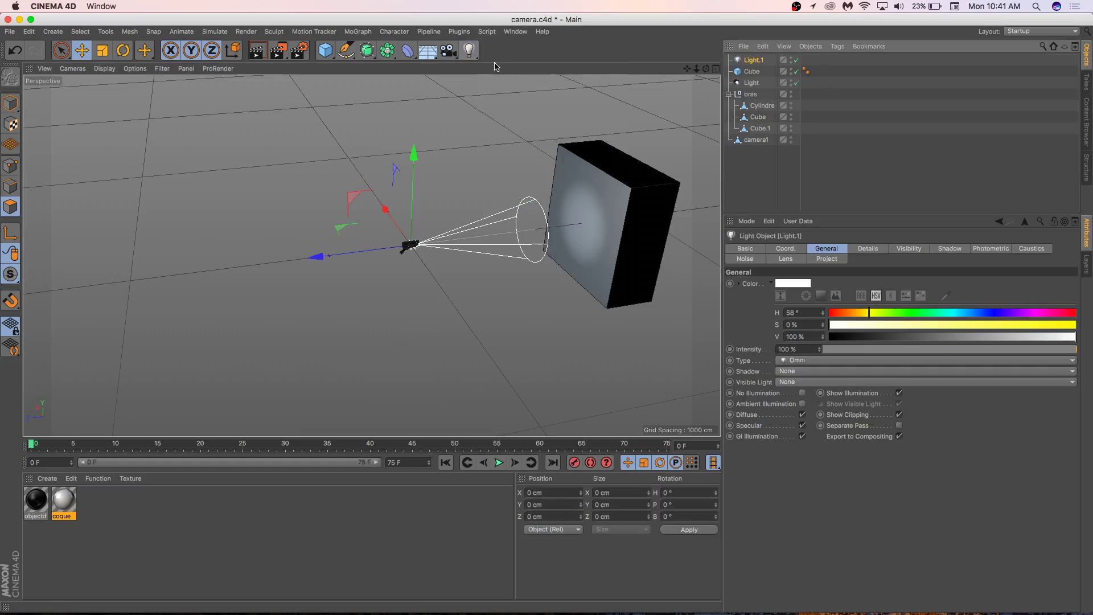
{"action": "left_click_drag", "start_coordinate": [365, 246], "coordinate": [336, 275]}
{"action": "left_click_drag", "start_coordinate": [298, 311], "coordinate": [424, 276]}
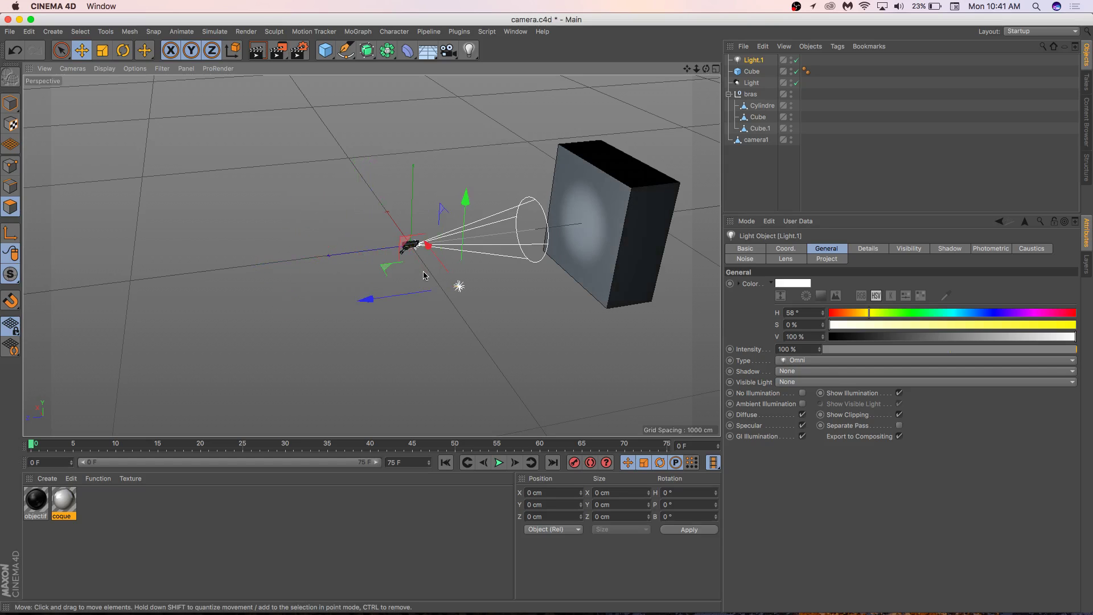
{"action": "scroll", "coordinate": [424, 275], "scroll_direction": "up", "scroll_amount": 3}
{"action": "left_click_drag", "start_coordinate": [516, 247], "coordinate": [327, 236]}
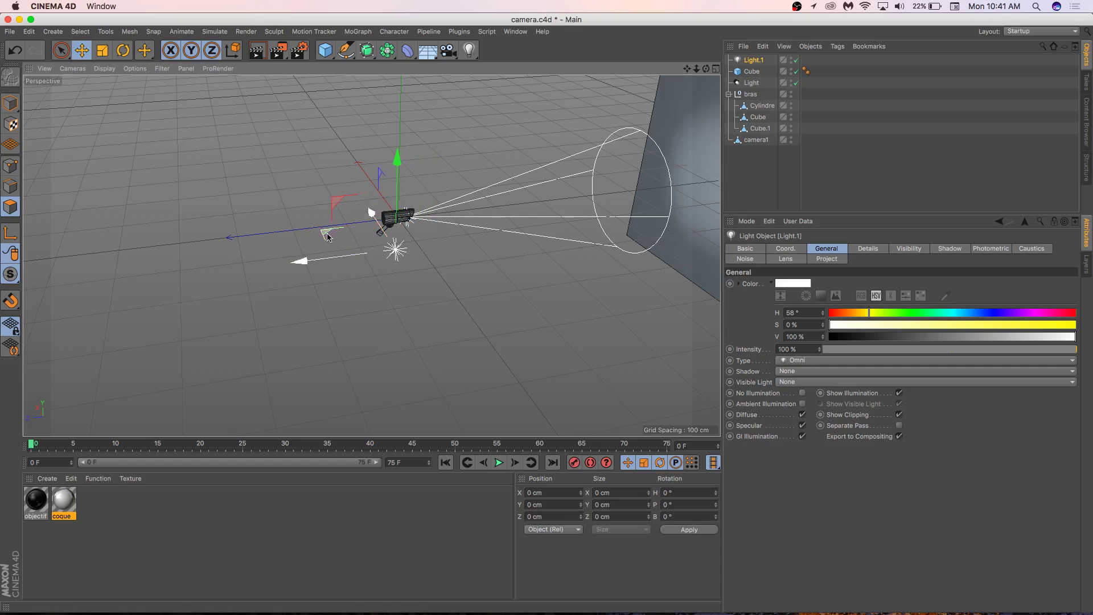
Step: Give Light.1 Inverse Square (Physically Accurate) falloff with a 190 cm radius
{"action": "left_click", "coordinate": [846, 350]}
{"action": "left_click_drag", "start_coordinate": [835, 350], "coordinate": [907, 343]}
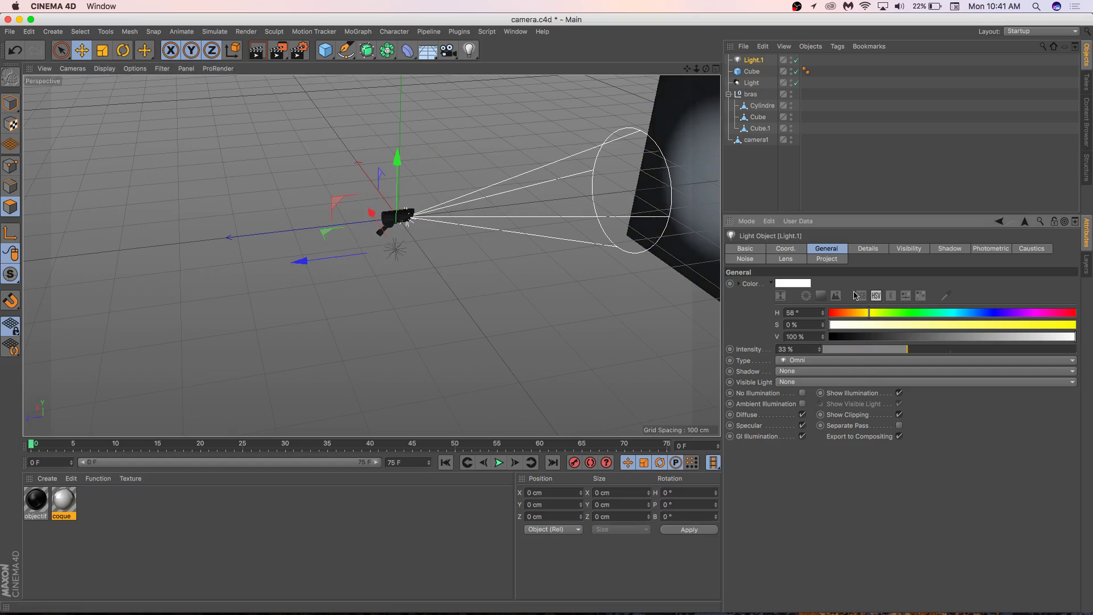
{"action": "left_click", "coordinate": [874, 249]}
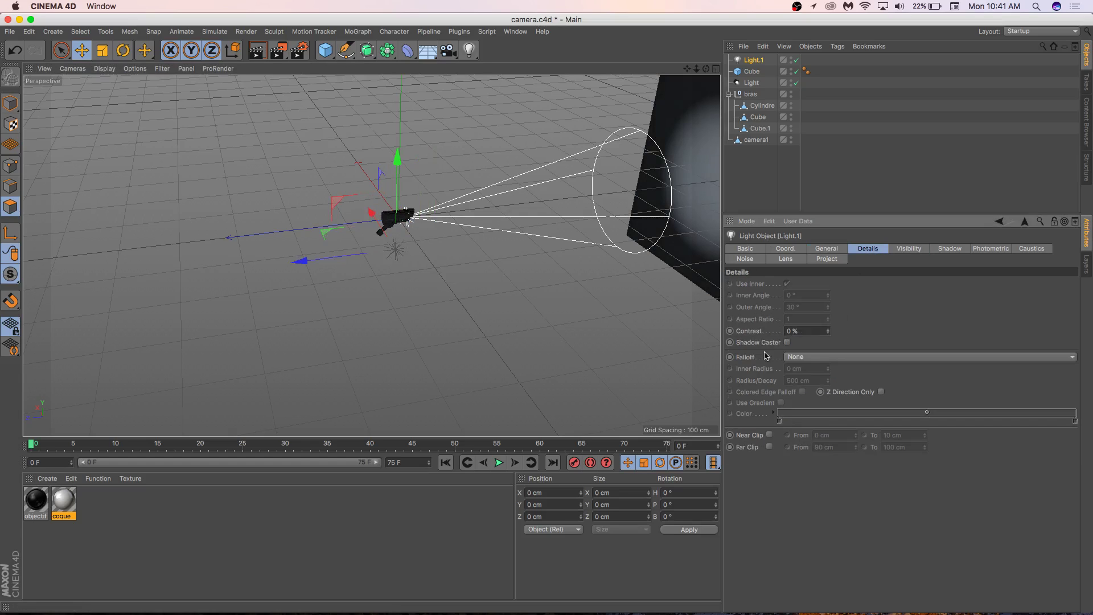
{"action": "left_click", "coordinate": [797, 356]}
{"action": "left_click", "coordinate": [806, 369]}
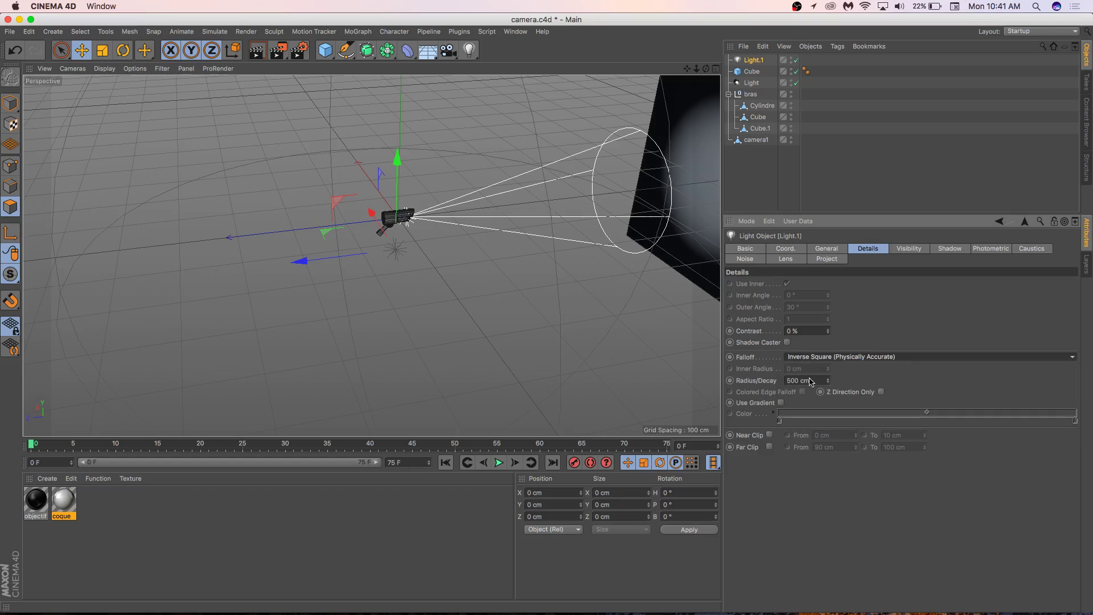
{"action": "left_click_drag", "start_coordinate": [829, 381], "coordinate": [829, 407]}
{"action": "left_click_drag", "start_coordinate": [433, 239], "coordinate": [751, 236], "text": "alt"}
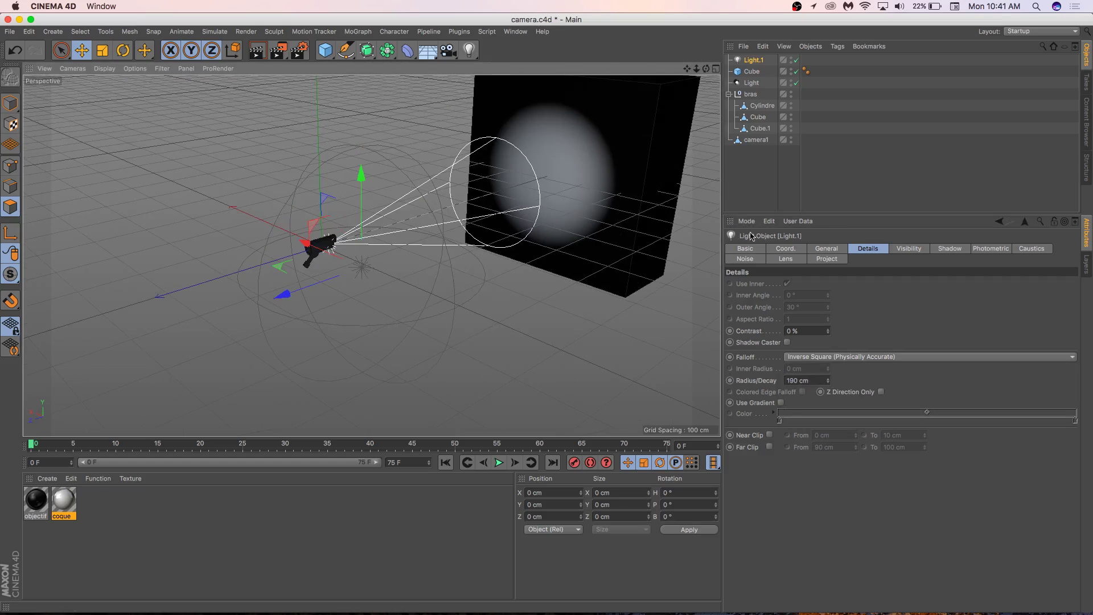
Step: Set Light.1's intensity to 100 %
{"action": "left_click", "coordinate": [803, 260]}
{"action": "left_click", "coordinate": [843, 250]}
{"action": "left_click", "coordinate": [871, 351]}
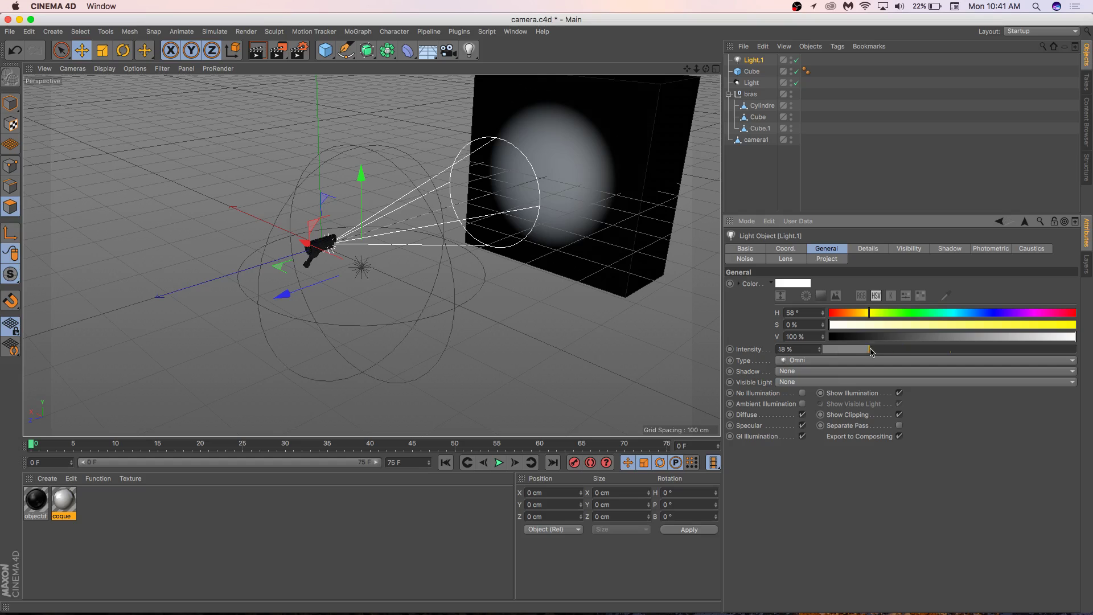
{"action": "left_click_drag", "start_coordinate": [871, 351], "coordinate": [1076, 352]}
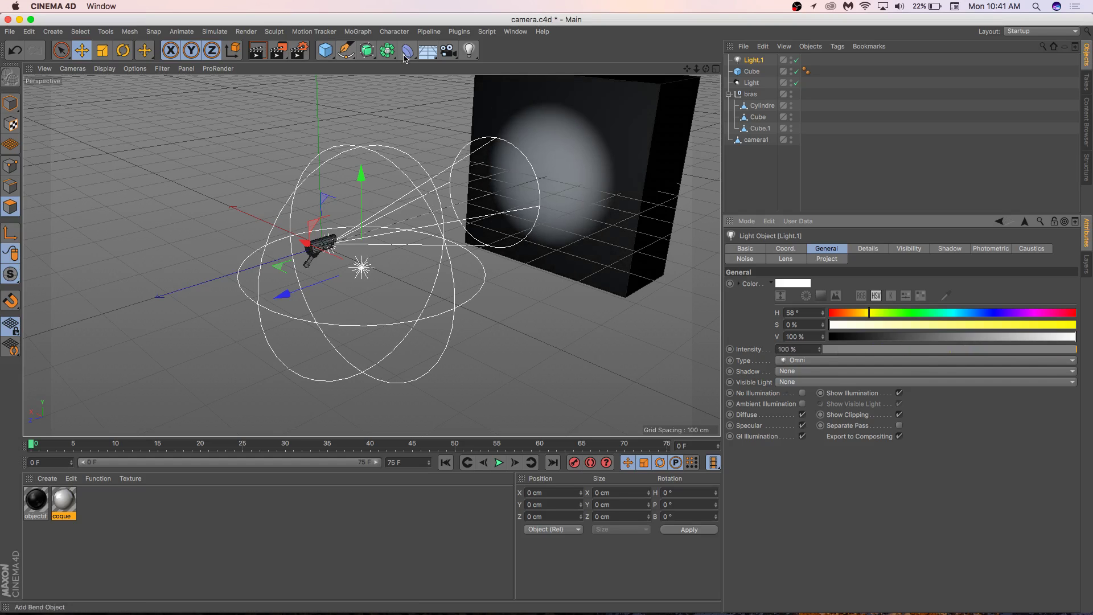
{"action": "left_click", "coordinate": [254, 50]}
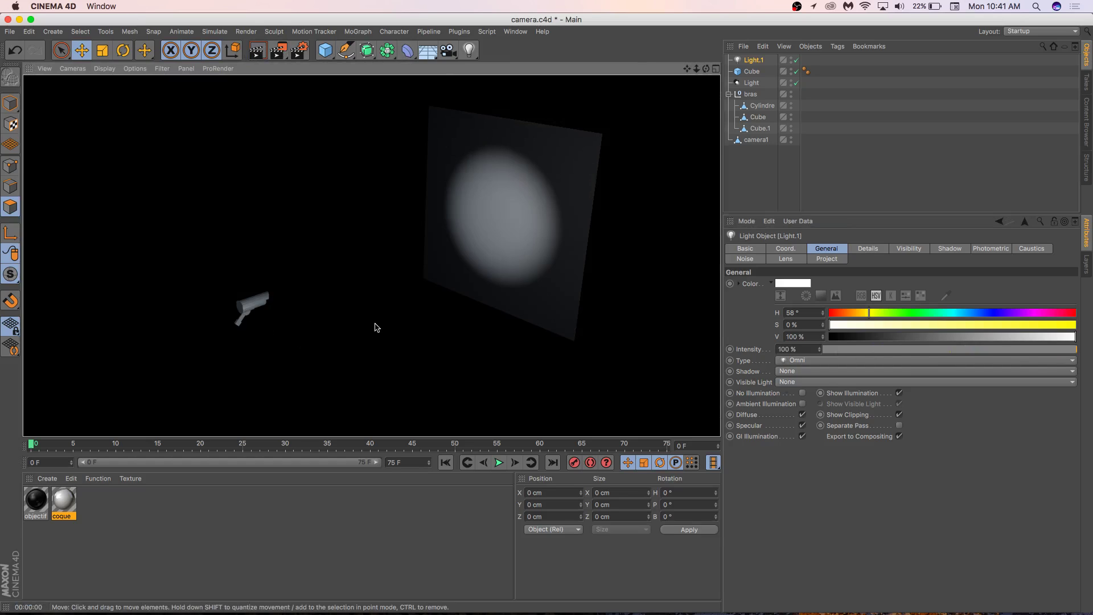
{"action": "scroll", "coordinate": [393, 301], "scroll_direction": "up", "scroll_amount": 5}
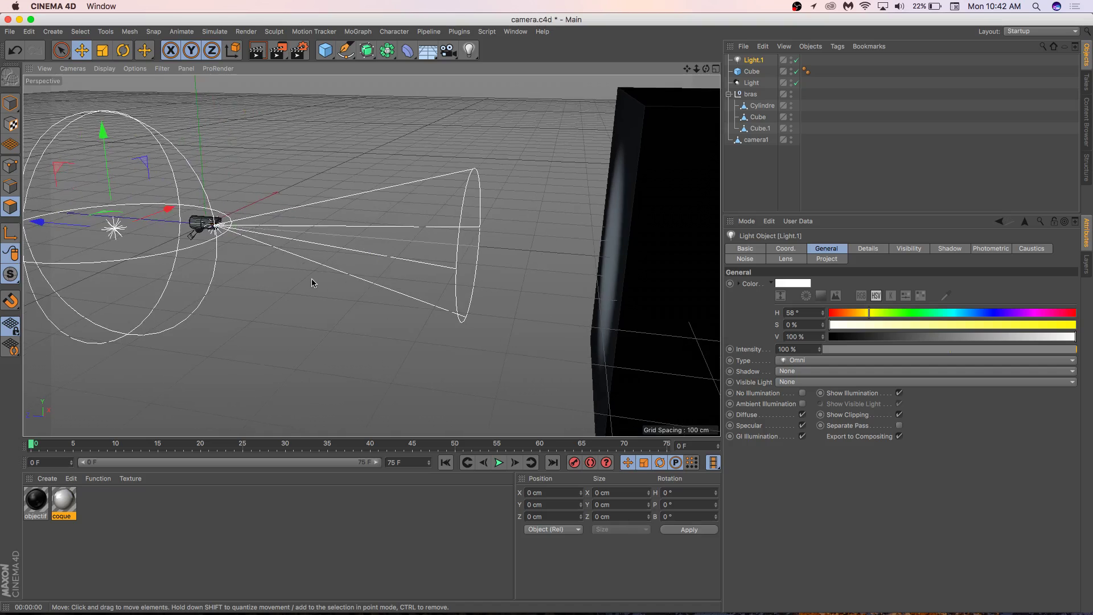
{"action": "left_click_drag", "start_coordinate": [312, 282], "coordinate": [335, 286], "text": "alt"}
{"action": "left_click", "coordinate": [257, 50]}
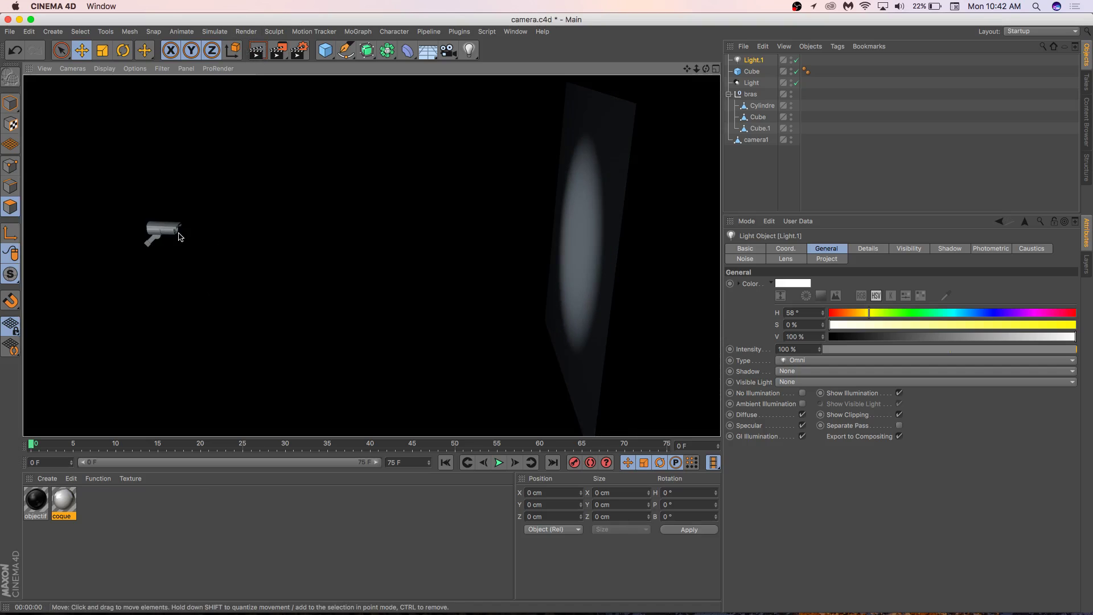
{"action": "left_click_drag", "start_coordinate": [178, 237], "coordinate": [268, 80], "text": "alt"}
{"action": "left_click", "coordinate": [257, 50]}
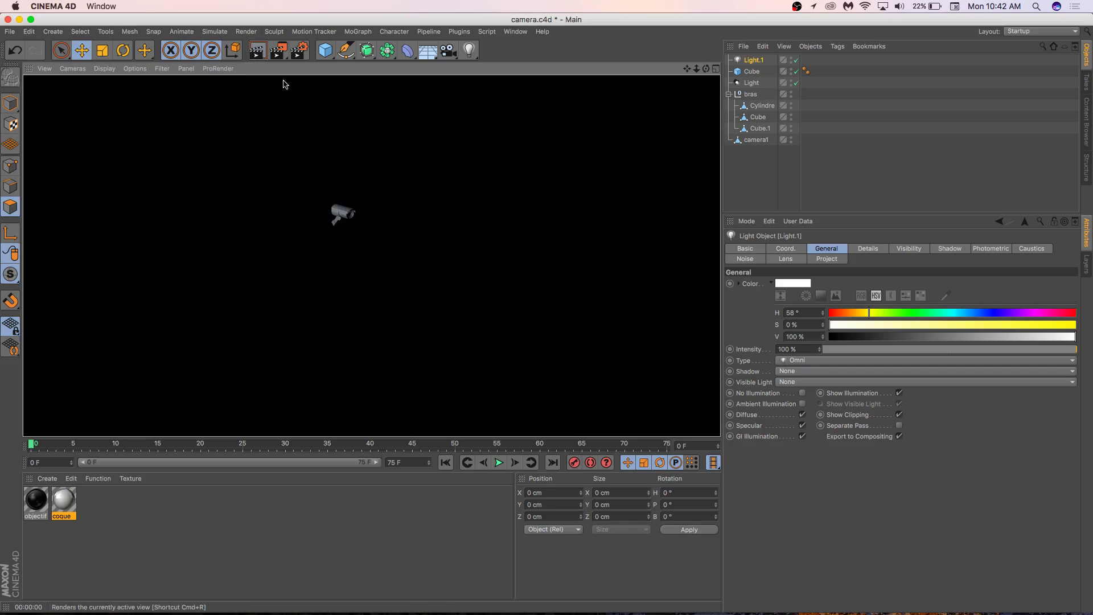
{"action": "left_click_drag", "start_coordinate": [381, 244], "coordinate": [438, 265], "text": "alt"}
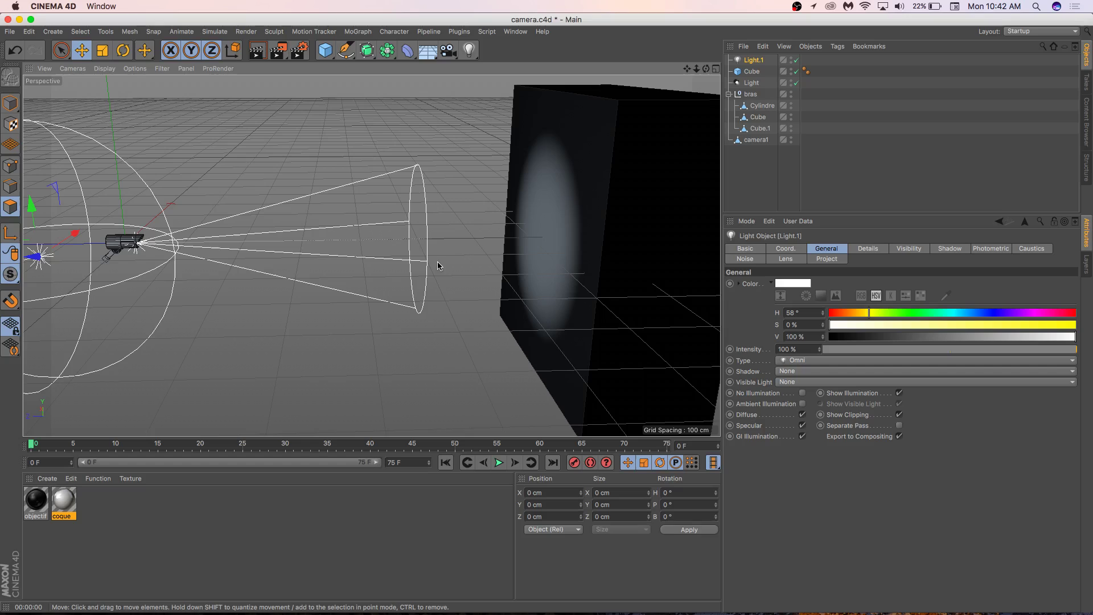
Step: Give the spotlight Light Shadow Maps (Soft) shadows and Volumetric visible light
{"action": "left_click", "coordinate": [749, 83]}
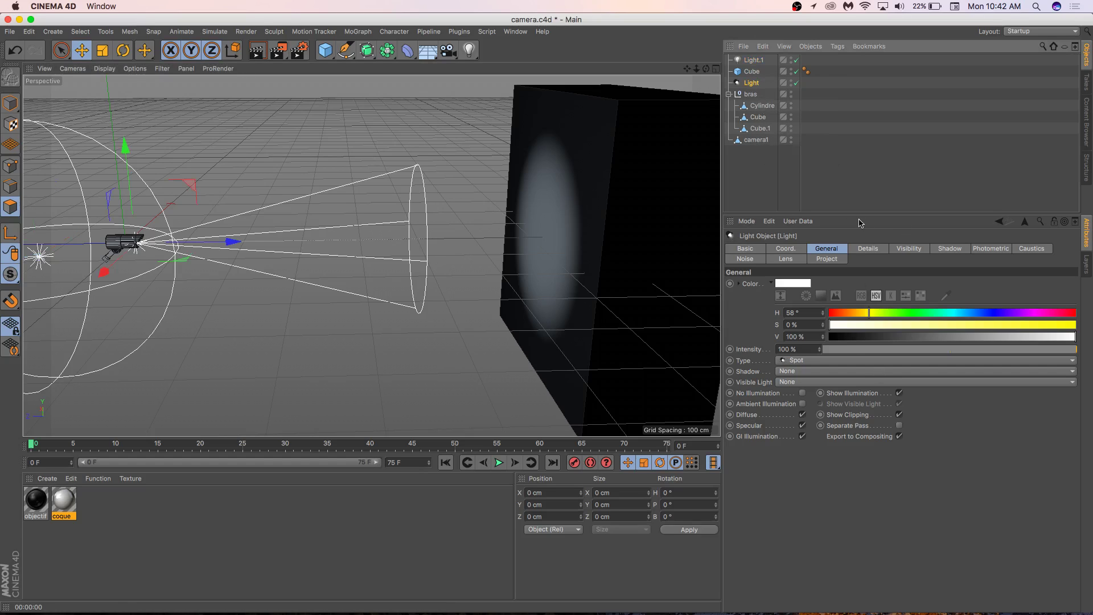
{"action": "left_click", "coordinate": [795, 373]}
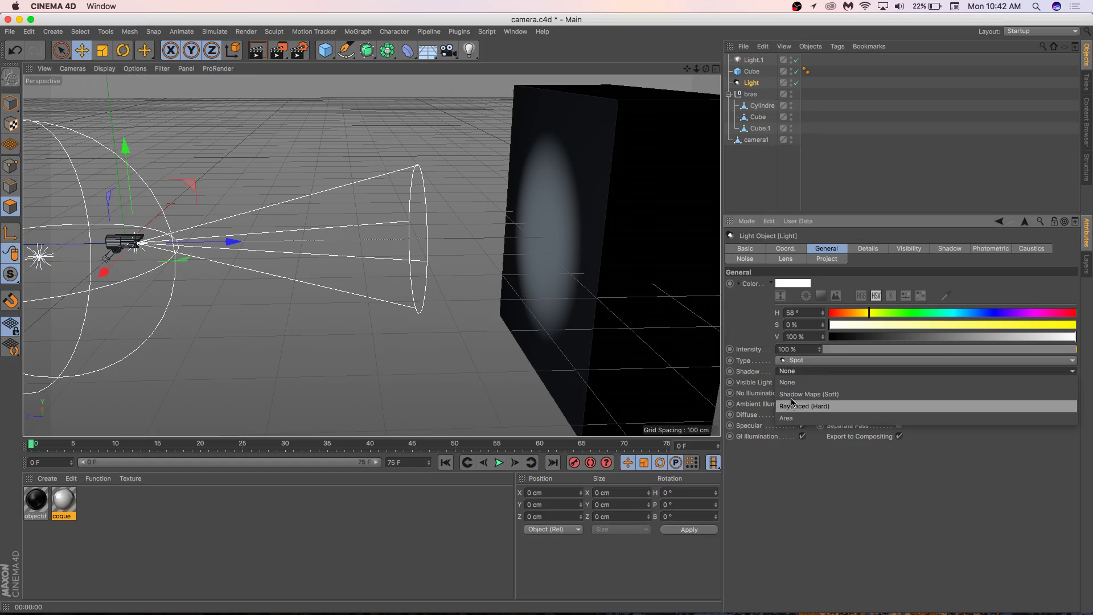
{"action": "left_click", "coordinate": [796, 378]}
{"action": "left_click", "coordinate": [796, 379]}
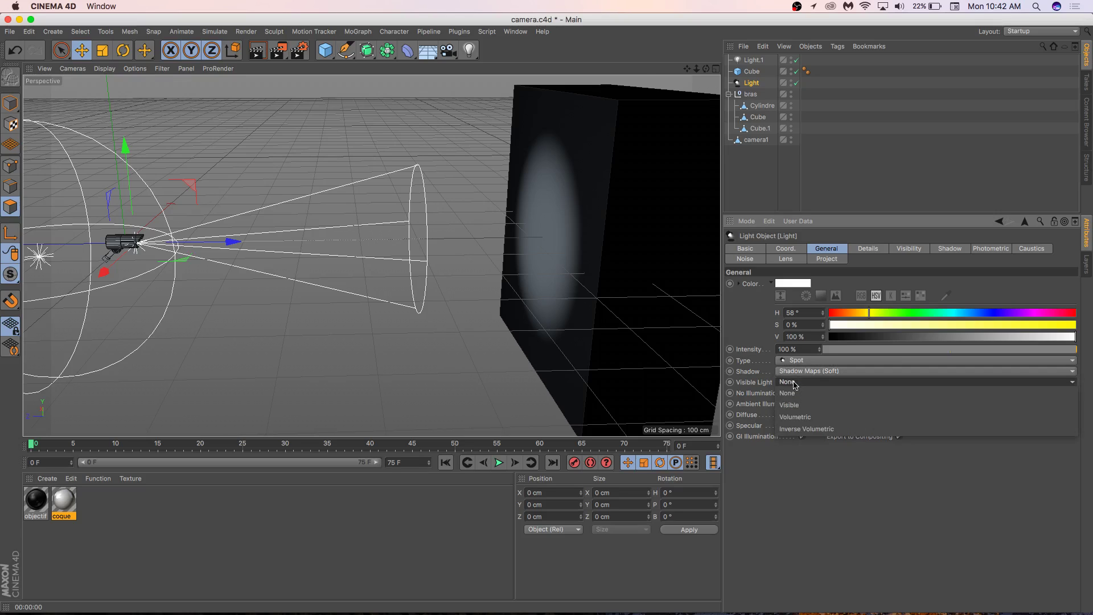
{"action": "left_click", "coordinate": [794, 416]}
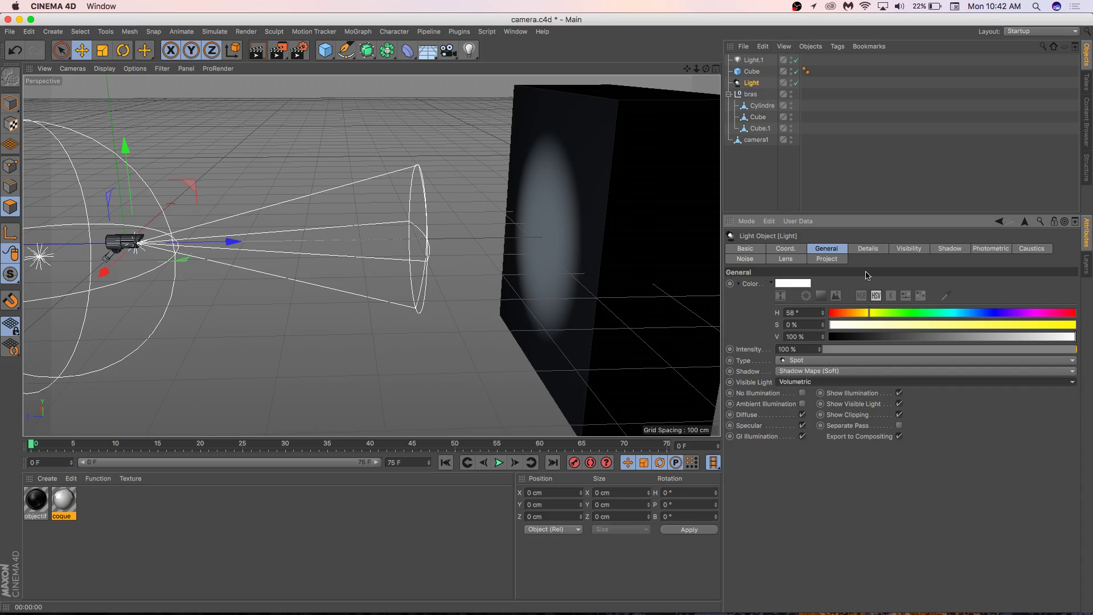
Step: Set the spotlight's falloff to Inverse Square (Physically Accurate) at 500 cm
{"action": "left_click", "coordinate": [870, 249]}
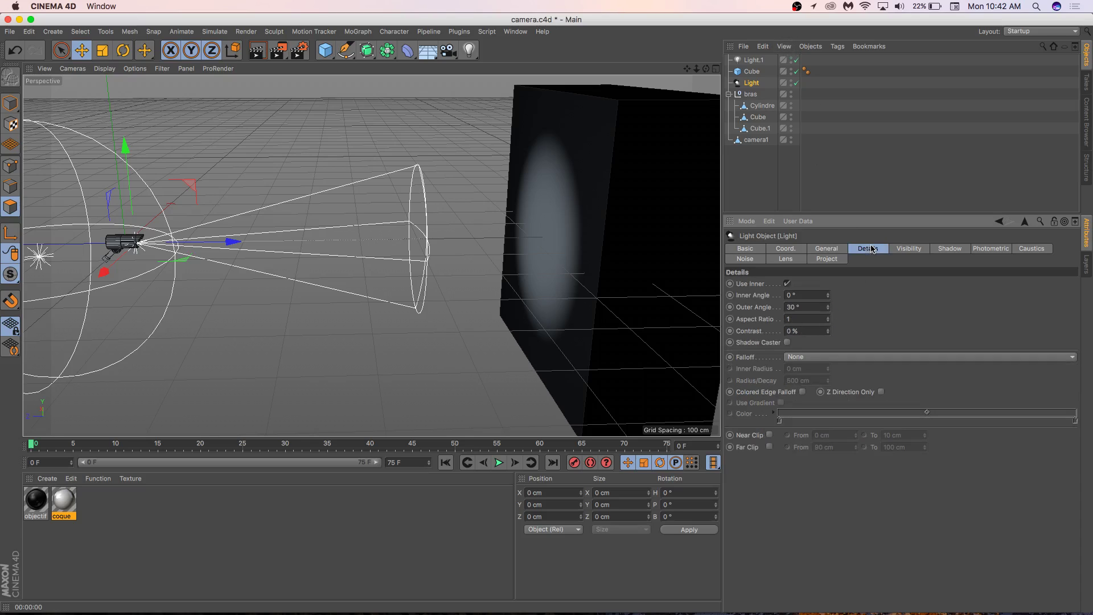
{"action": "left_click", "coordinate": [807, 362]}
{"action": "left_click", "coordinate": [807, 379]}
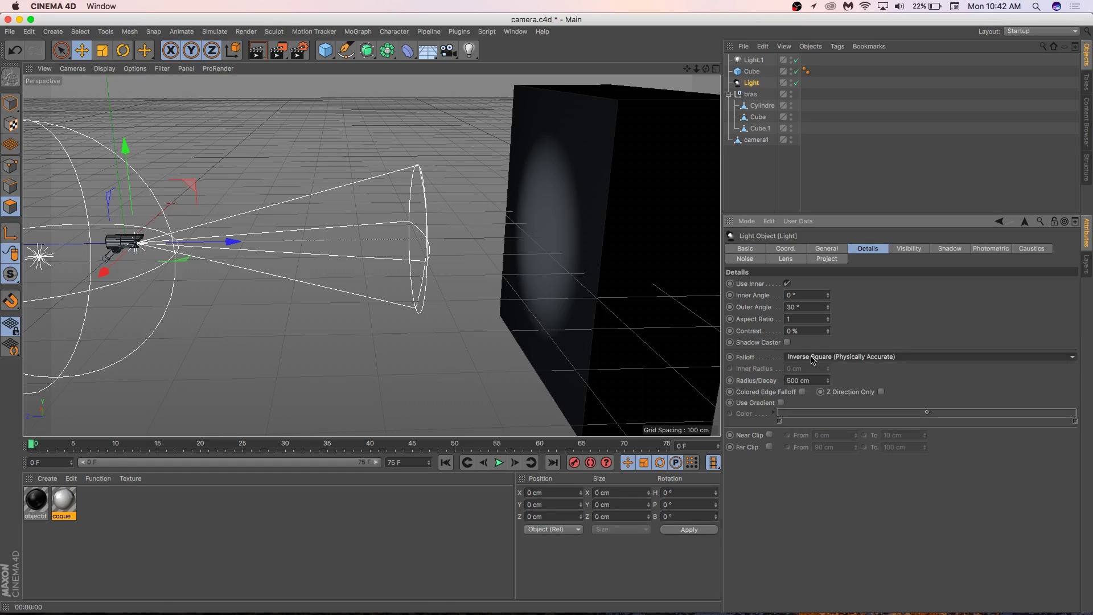
Step: Extend the spotlight's Radius/Decay to 729 cm and re-render to check the beam
{"action": "left_click", "coordinate": [257, 50]}
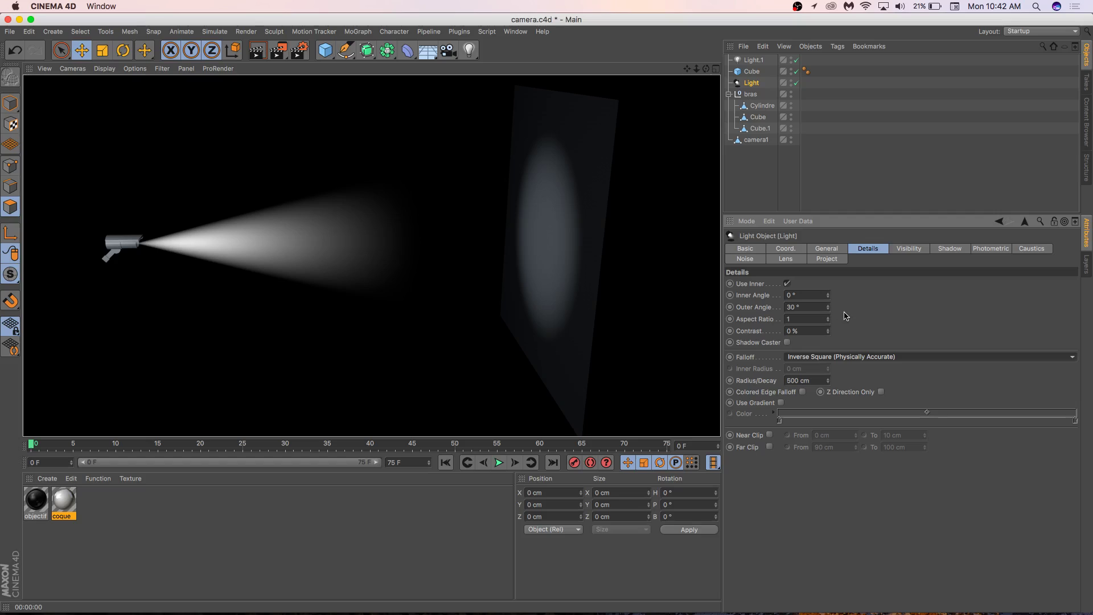
{"action": "left_click", "coordinate": [757, 83]}
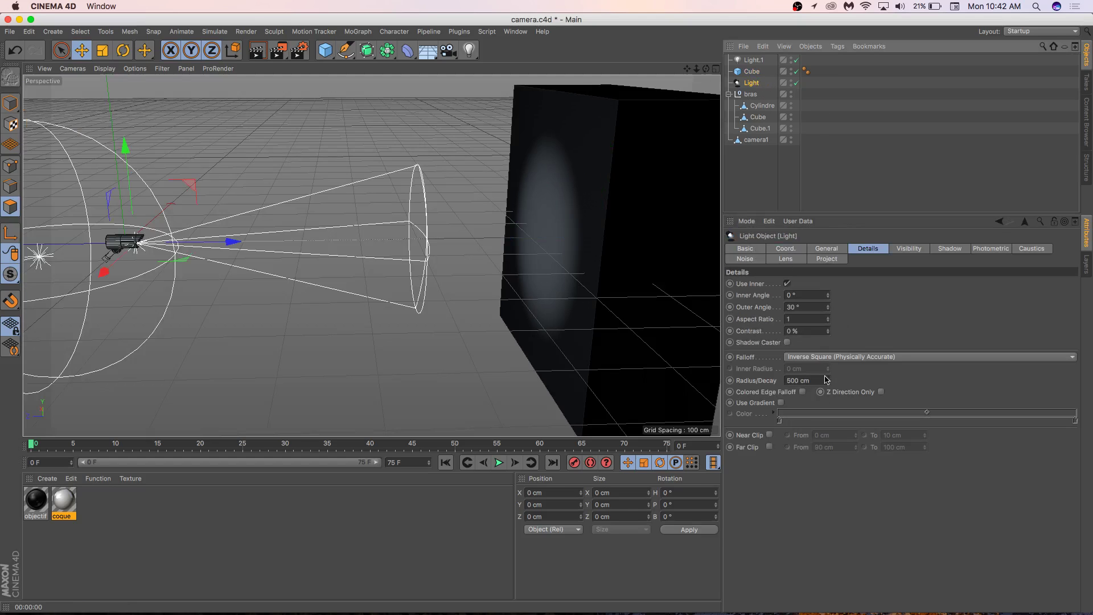
{"action": "left_click_drag", "start_coordinate": [827, 380], "coordinate": [854, 363]}
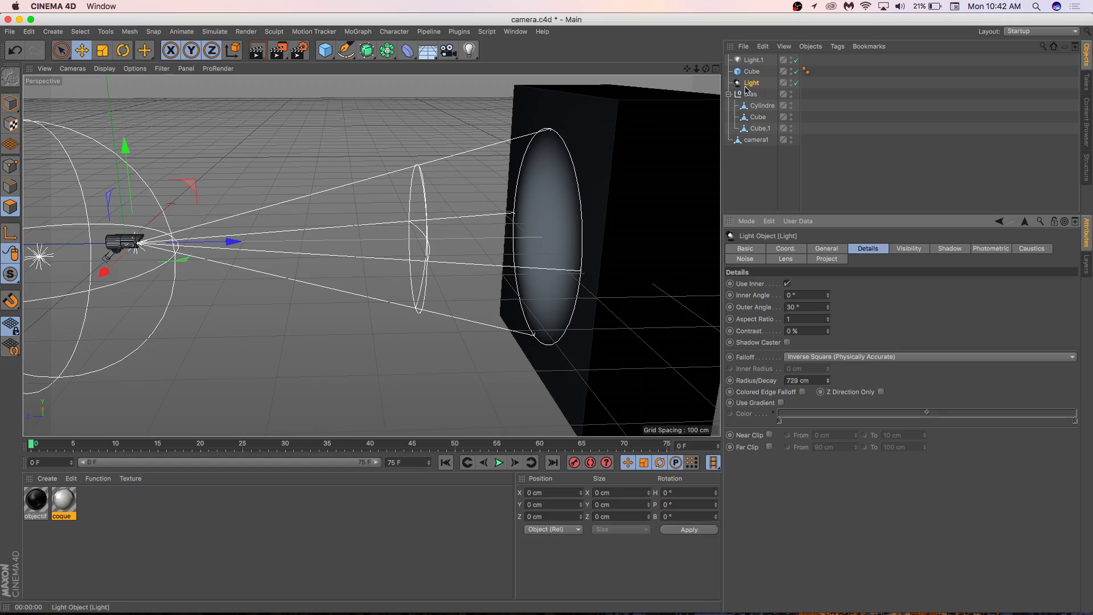
{"action": "left_click", "coordinate": [256, 50]}
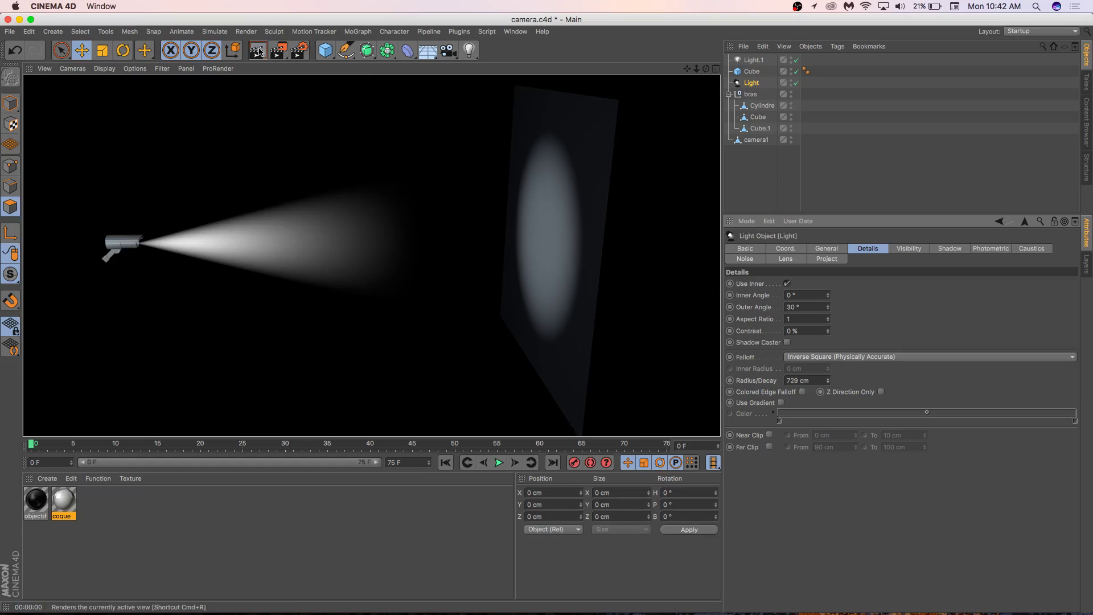
Step: Look through the light's Project and Caustics settings, then bring up its Visibility settings
{"action": "left_click", "coordinate": [843, 259]}
{"action": "left_click", "coordinate": [869, 253]}
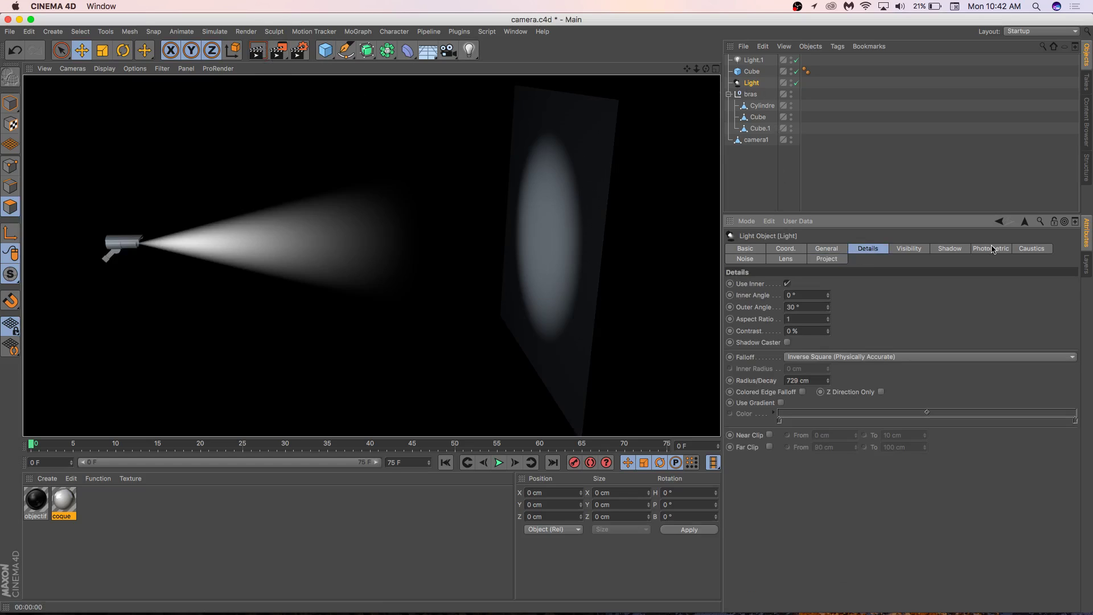
{"action": "left_click", "coordinate": [1032, 249]}
{"action": "left_click", "coordinate": [869, 249]}
{"action": "left_click", "coordinate": [894, 250]}
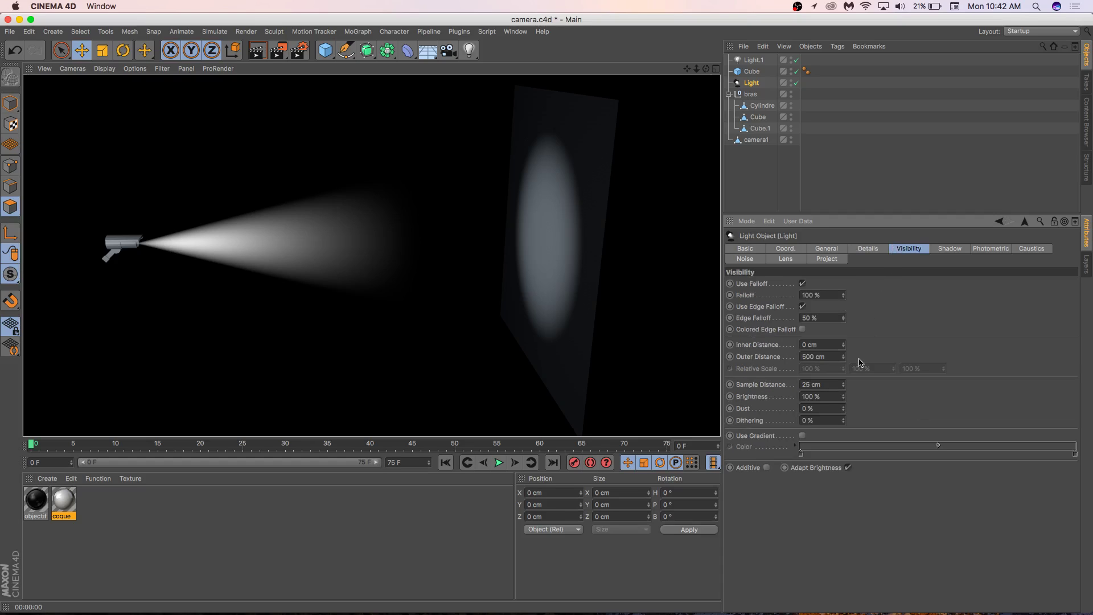
Step: Set the beam's Outer Distance to 744 cm and Inner Distance to 152 cm, then render
{"action": "left_click_drag", "start_coordinate": [843, 359], "coordinate": [850, 345]}
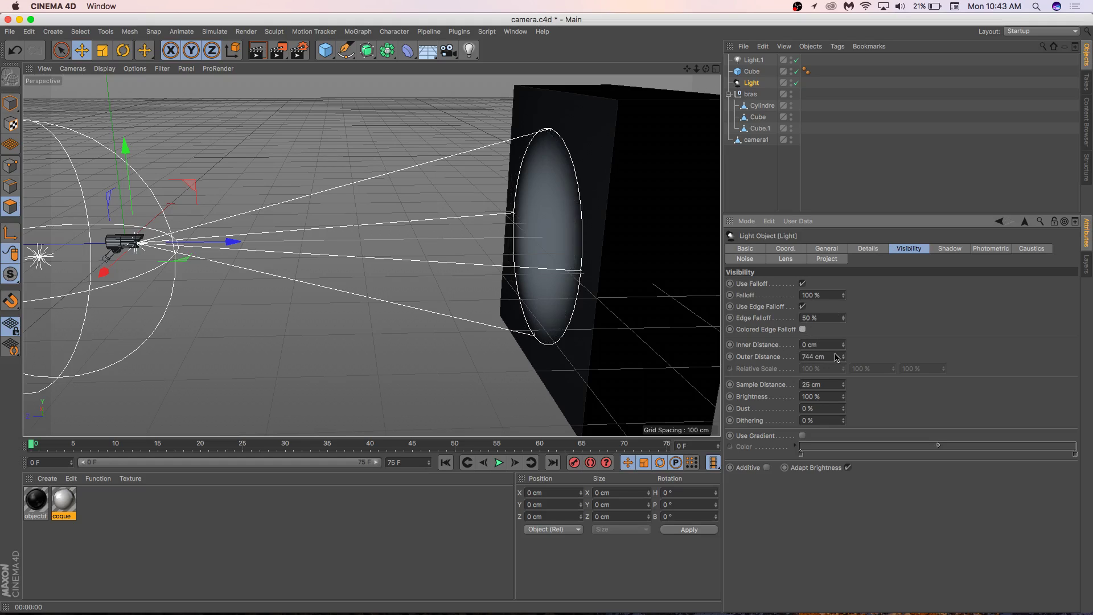
{"action": "mouse_move", "coordinate": [843, 344]}
{"action": "left_mouse_down"}
{"action": "mouse_move", "coordinate": [846, 313]}
{"action": "mouse_move", "coordinate": [846, 339]}
{"action": "left_mouse_up"}
{"action": "left_click", "coordinate": [256, 50]}
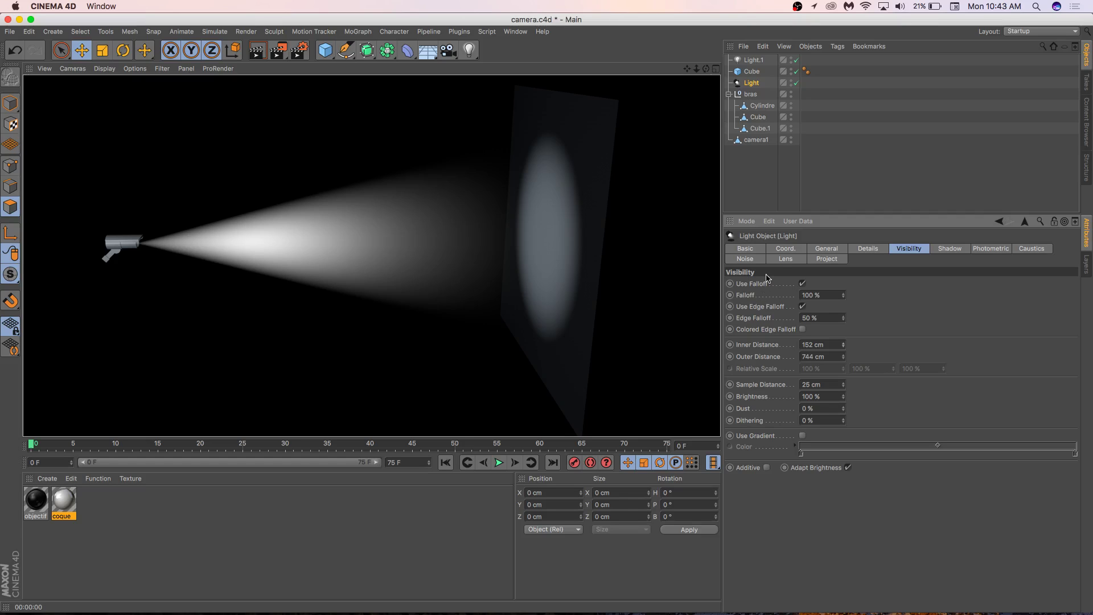
{"action": "key", "text": "super+Tab"}
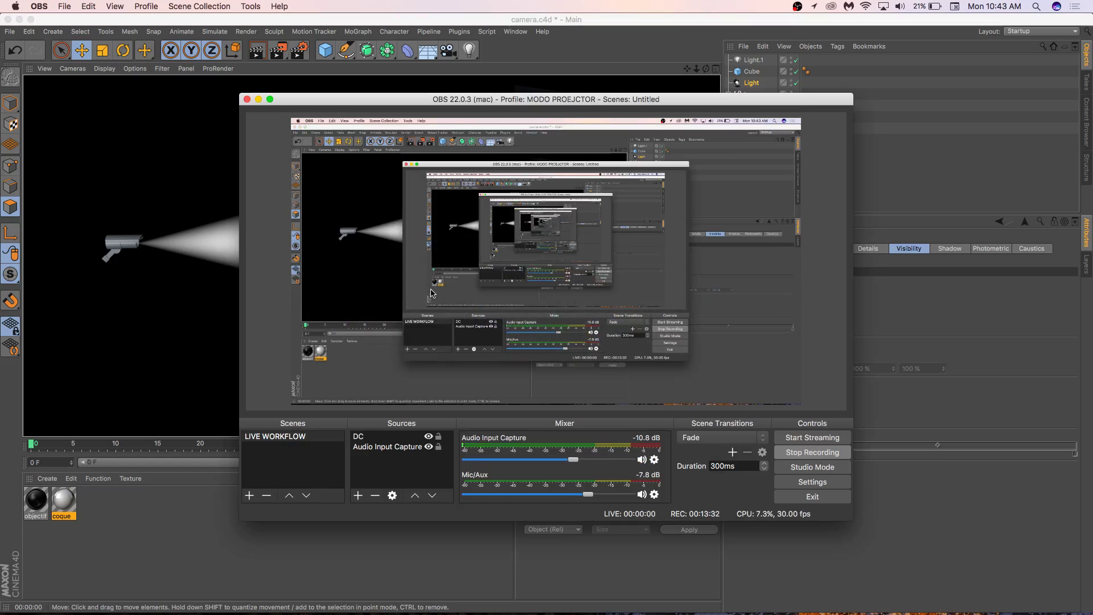
{"action": "key", "text": "super+Tab"}
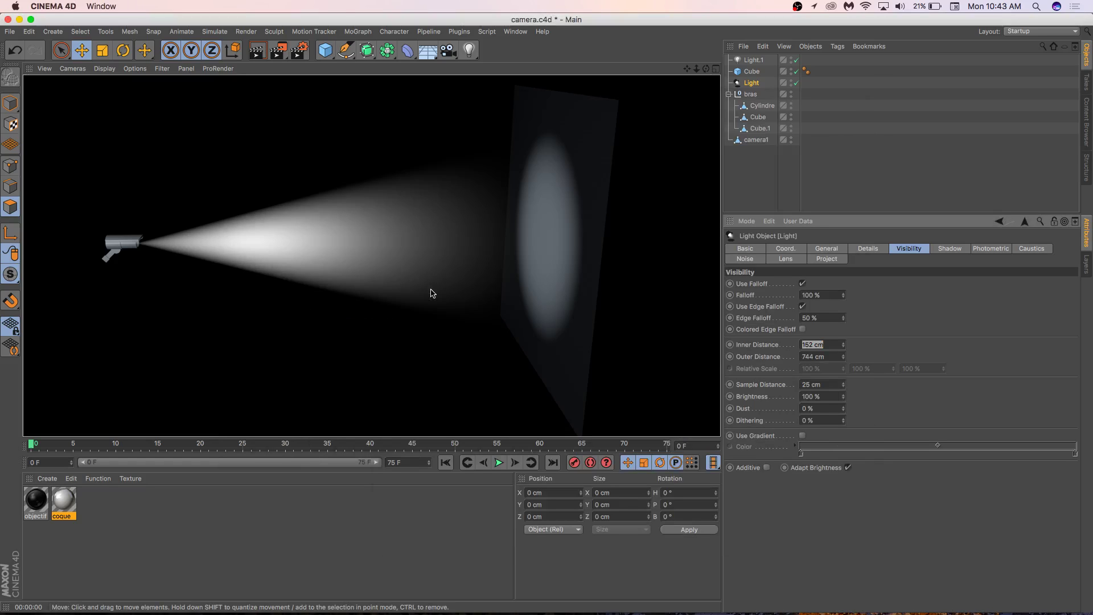
Step: Orbit around the lit box wall, then switch to the OBS recording window
{"action": "left_click_drag", "start_coordinate": [427, 295], "coordinate": [558, 308], "text": "alt"}
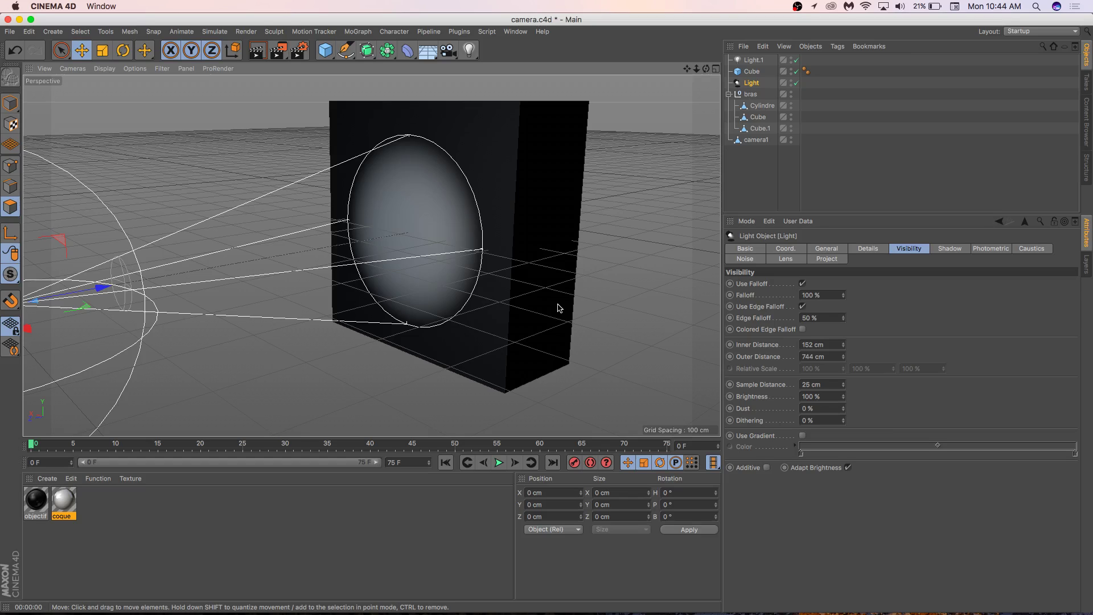
{"action": "key", "text": "super+Tab"}
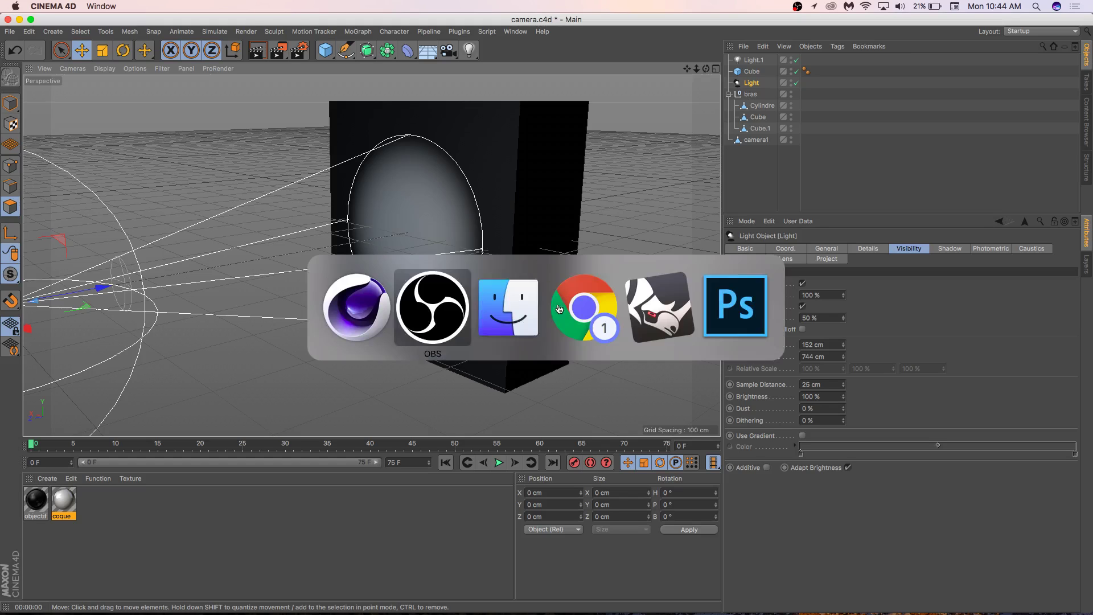